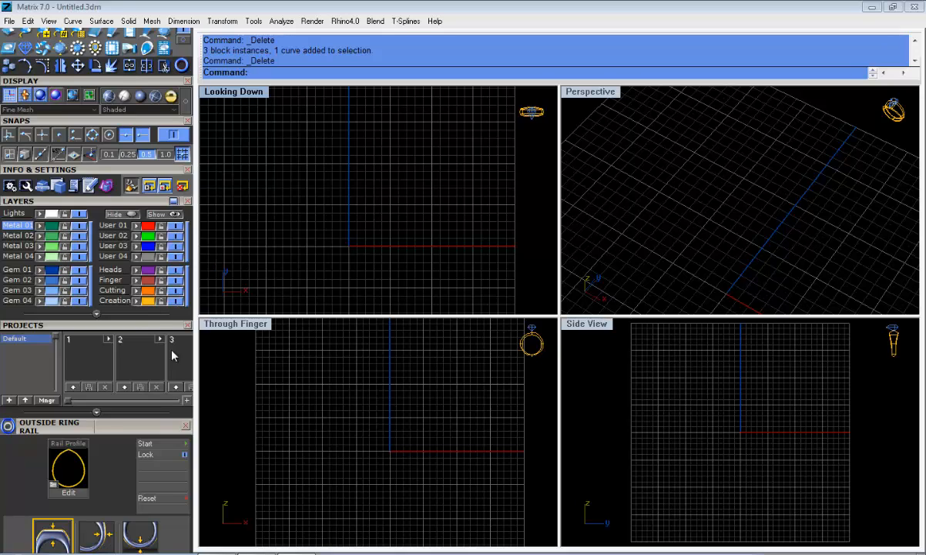
Close the Outside Ring Rail builder and create a Ring Rail in British finger size M
left_click(186, 425)
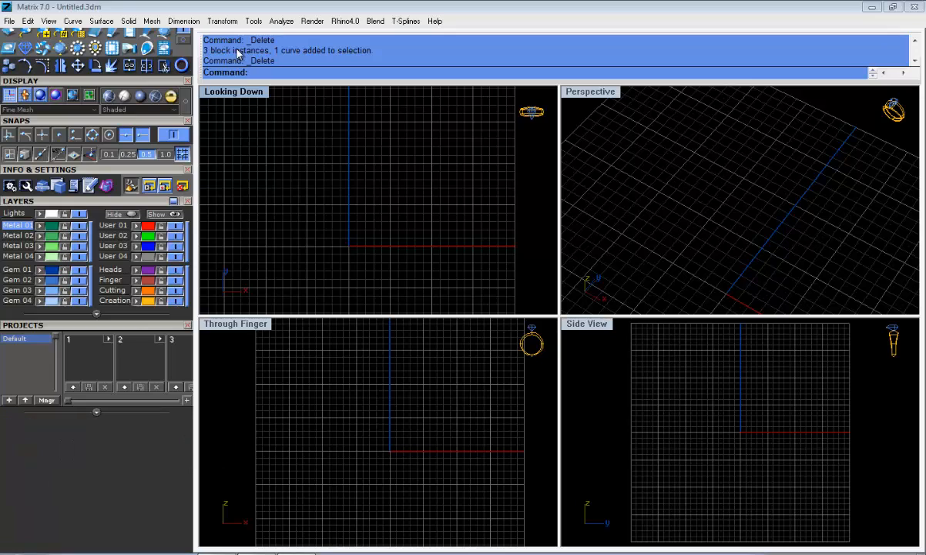
left_click(184, 65)
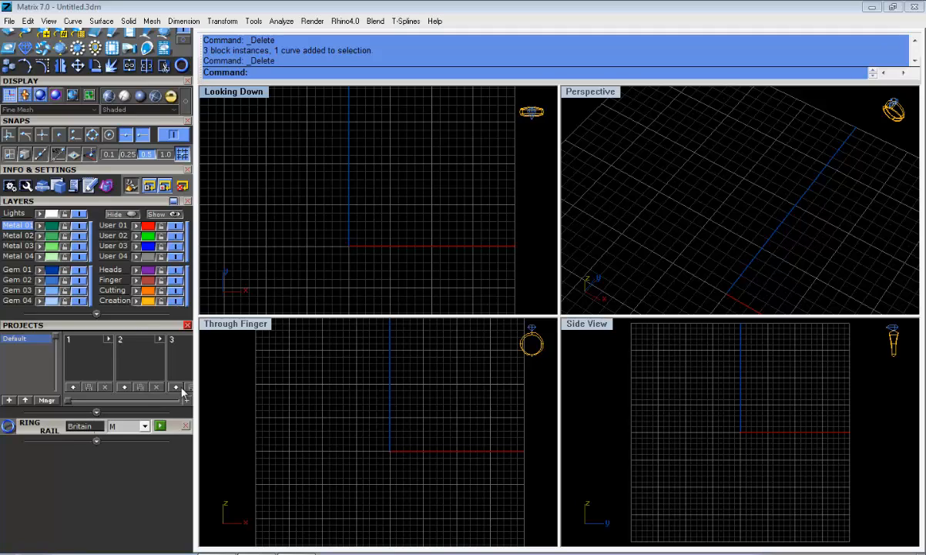
left_click(159, 426)
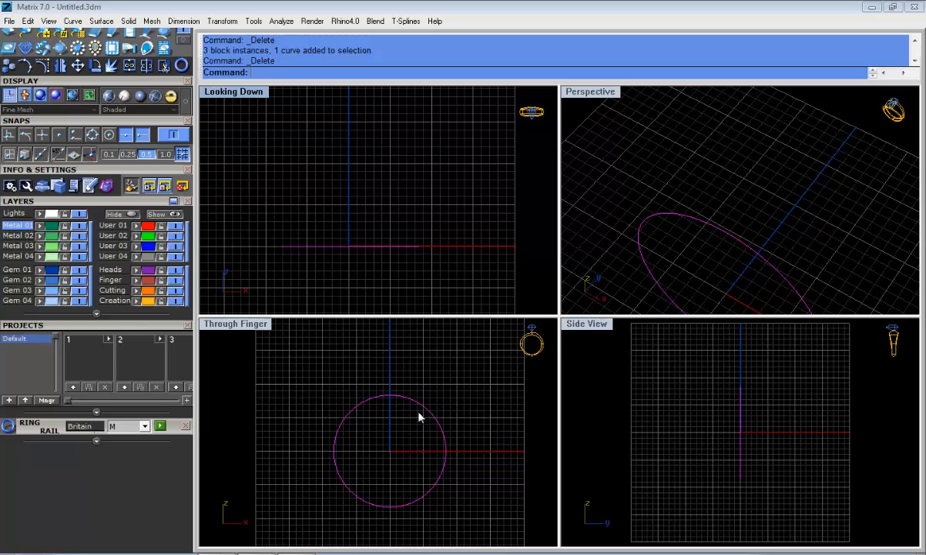
left_click(443, 375)
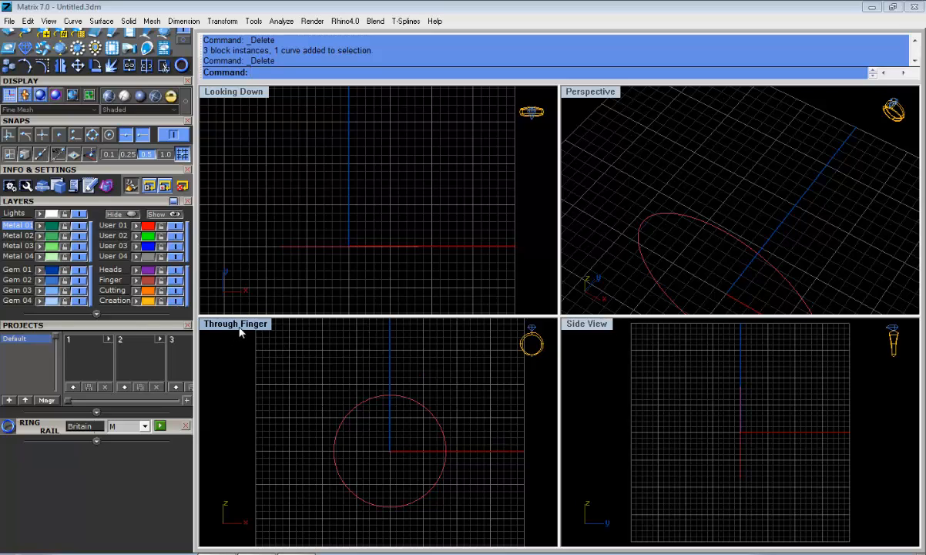
right_click_drag(440, 407, 432, 382)
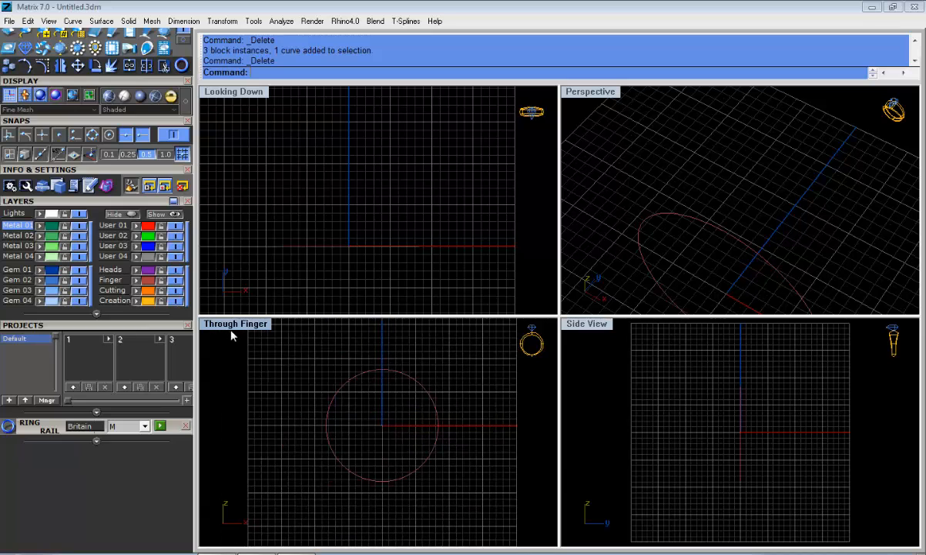
key("ctrl+m")
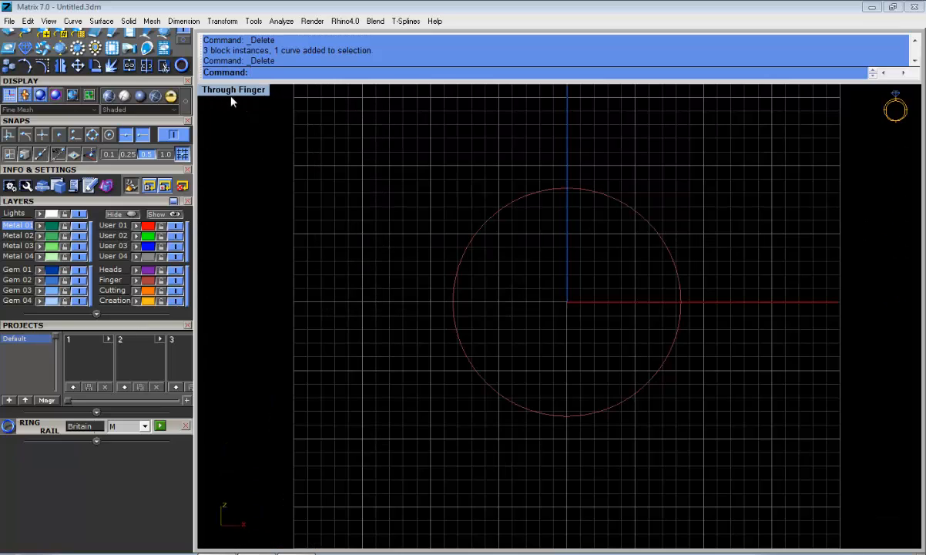
key("ctrl+m")
right_click_drag(370, 159, 316, 151)
key("ctrl+m")
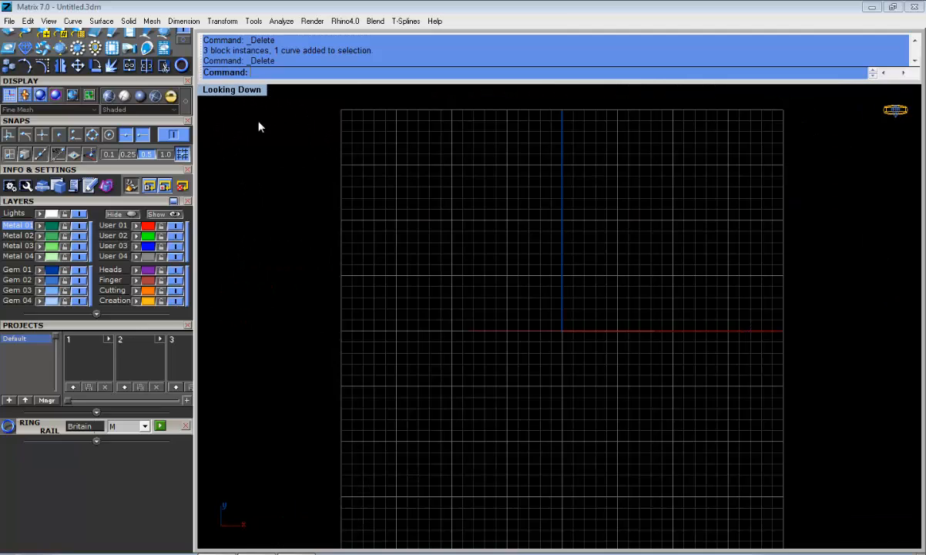
key("ctrl+m")
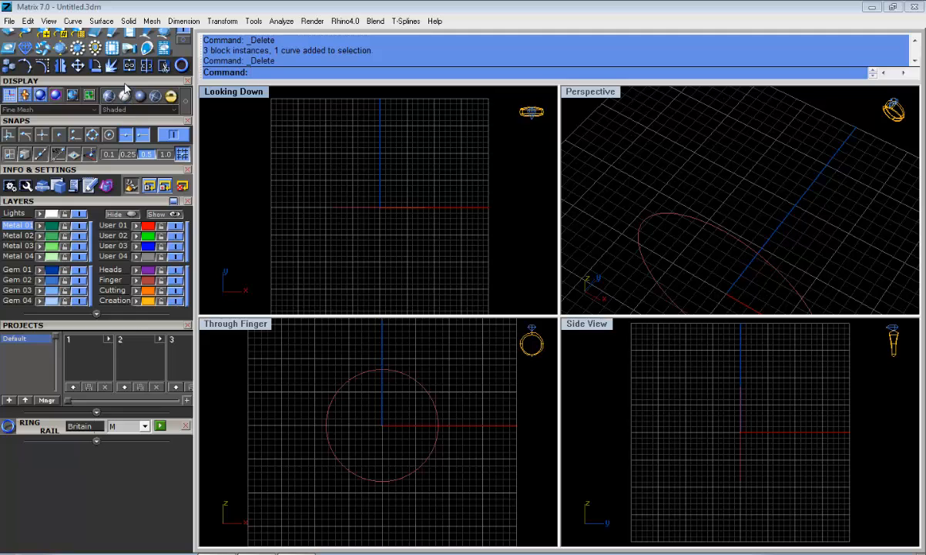
Open the Gem Loader with the Diamond cut type and choose the Round gem shape
left_click_drag(120, 83, 127, 195)
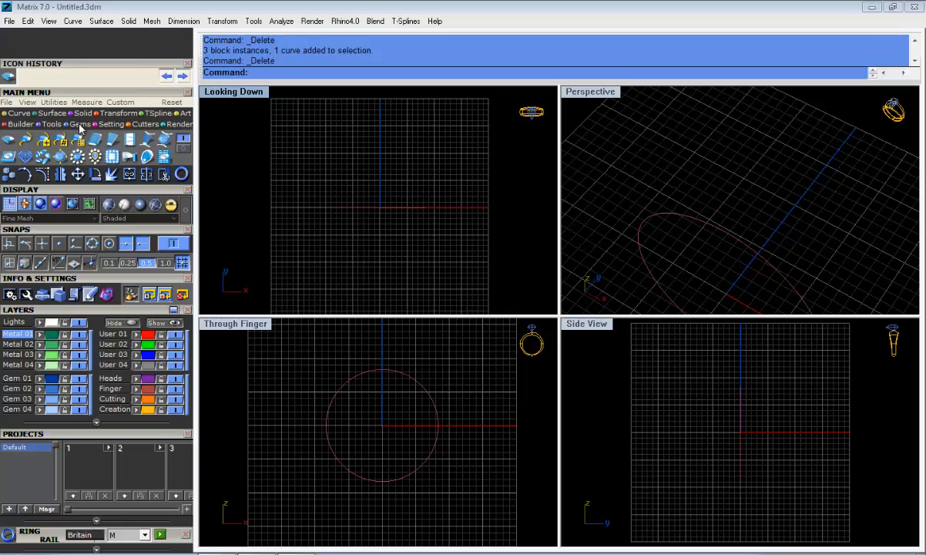
left_click(9, 140)
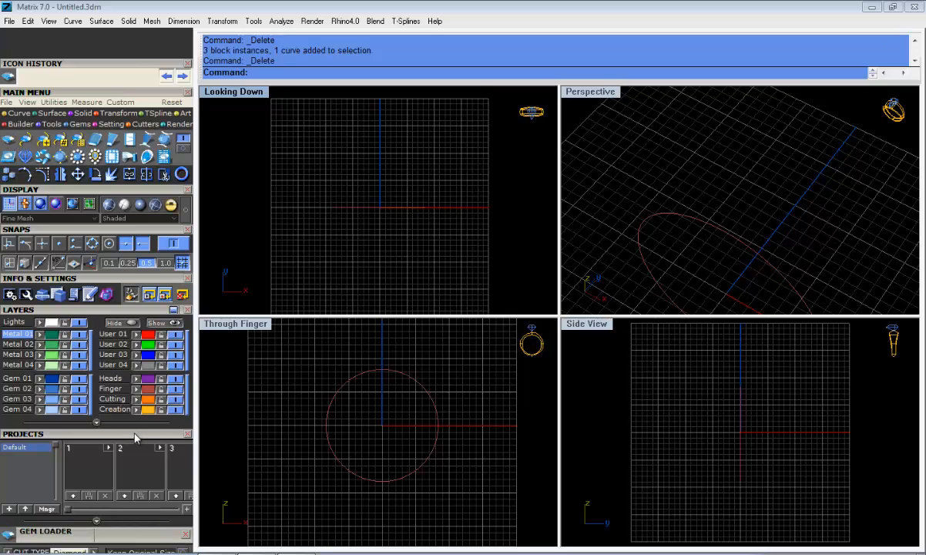
left_click_drag(116, 403, 110, 69)
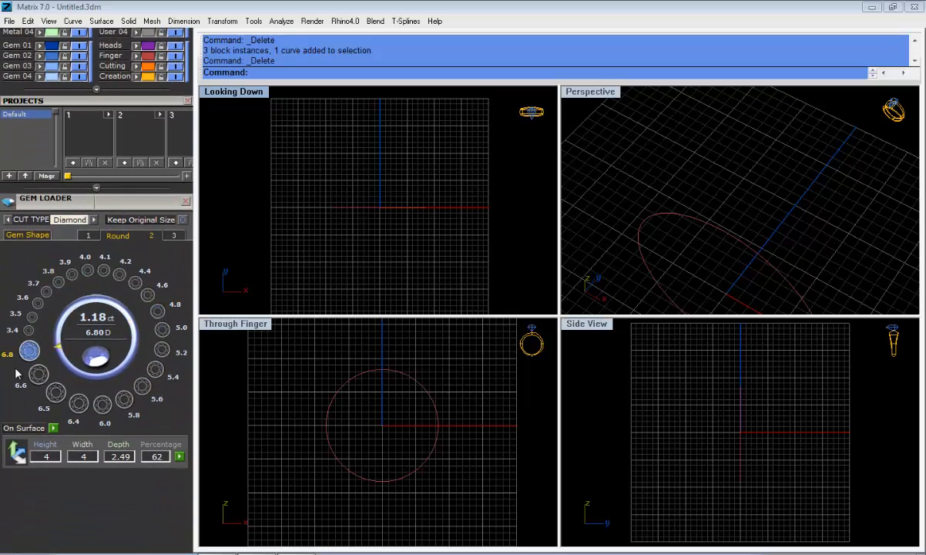
left_click(46, 292)
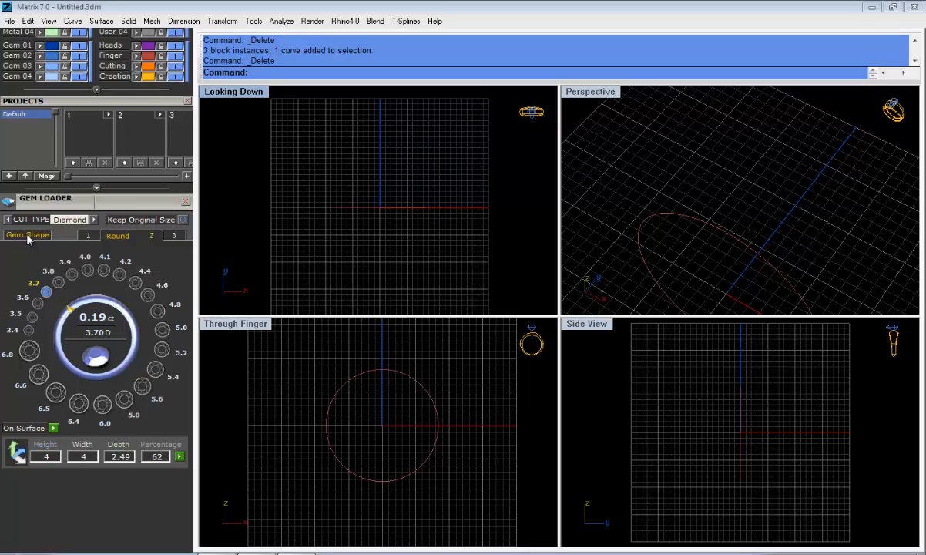
left_click(28, 237)
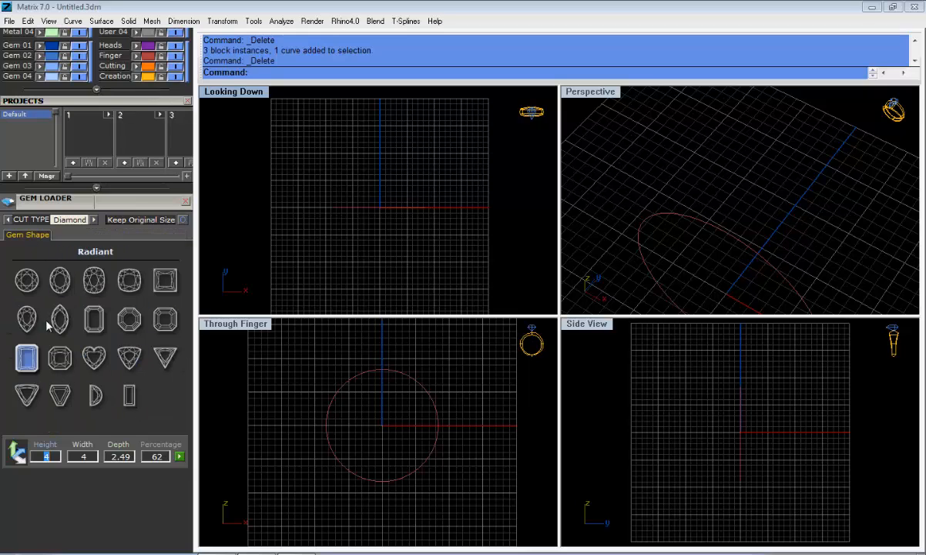
left_click(25, 276)
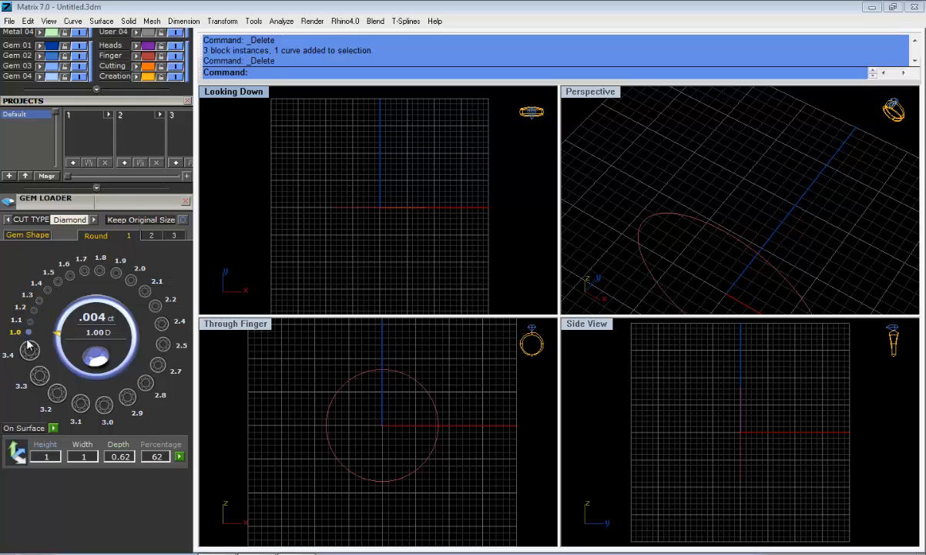
Load a 4.0 mm round diamond (0.24 ct) from the second set of round sizes at the origin
left_click(40, 378)
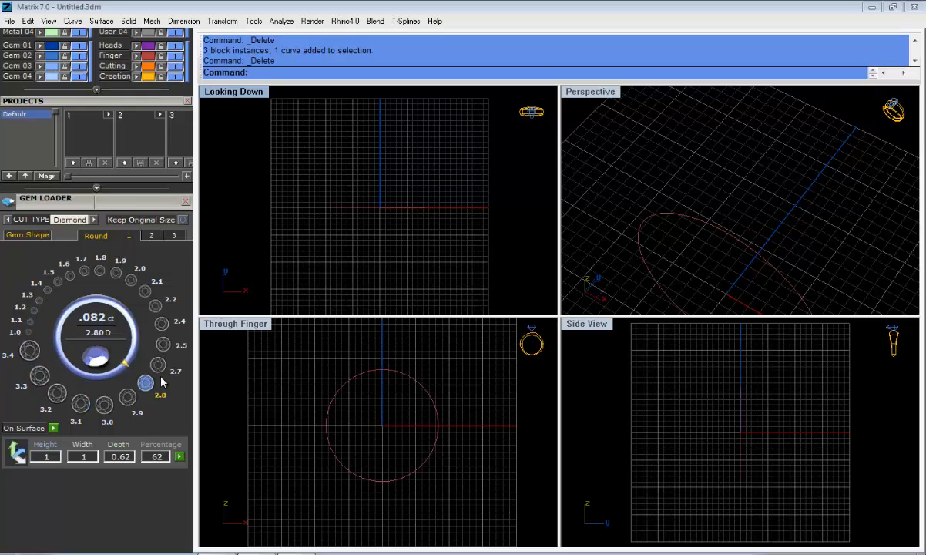
left_click(30, 350)
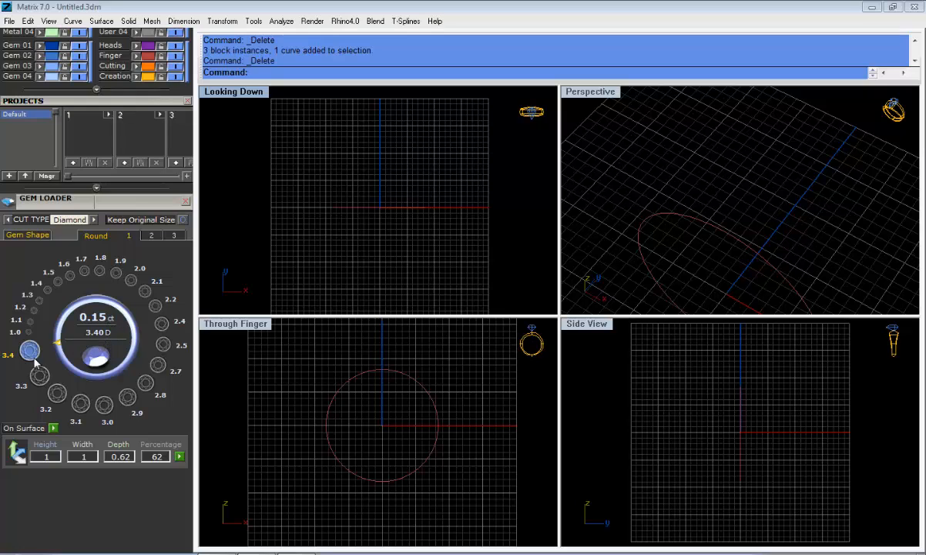
left_click(17, 322)
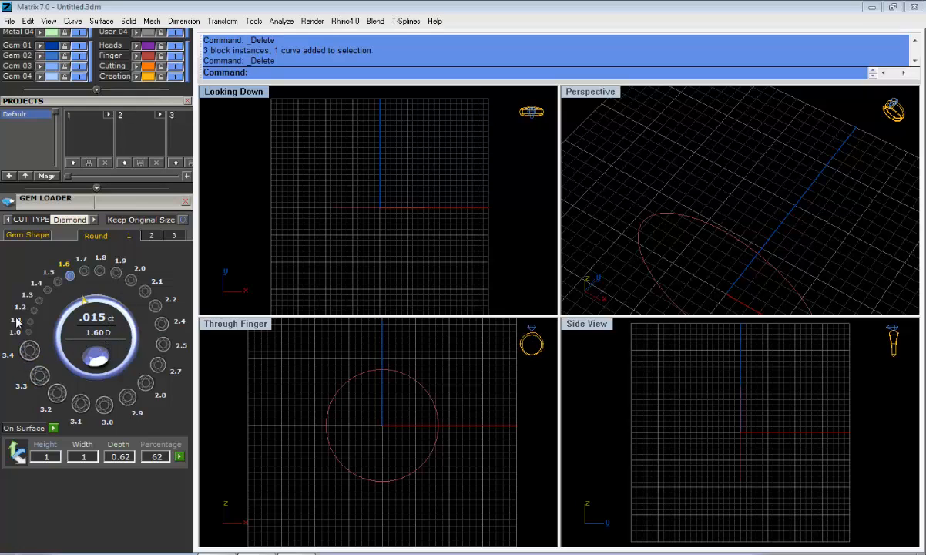
left_click(131, 279)
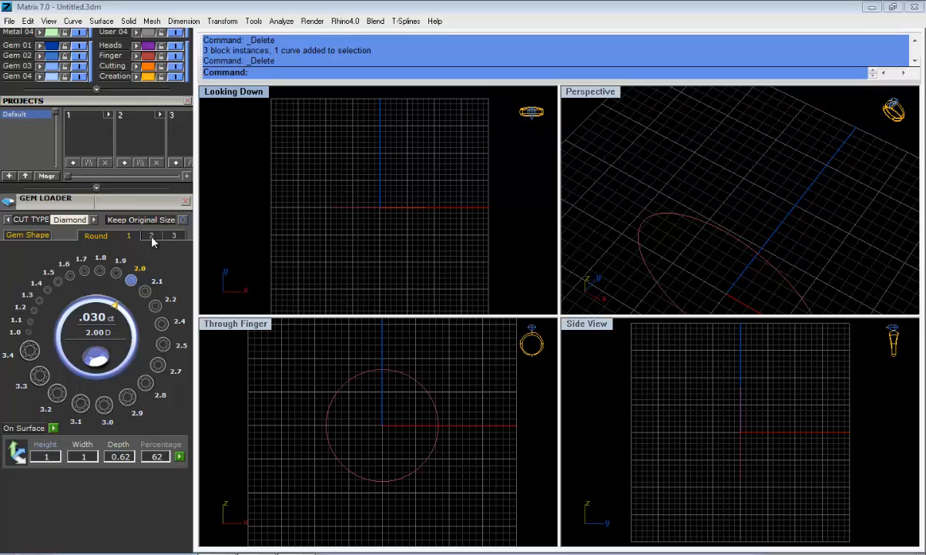
left_click(152, 237)
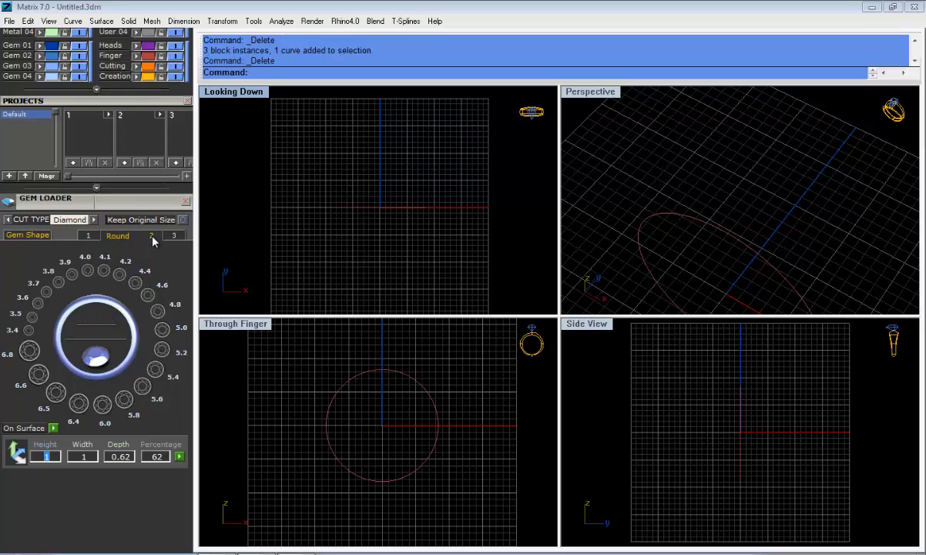
left_click(88, 271)
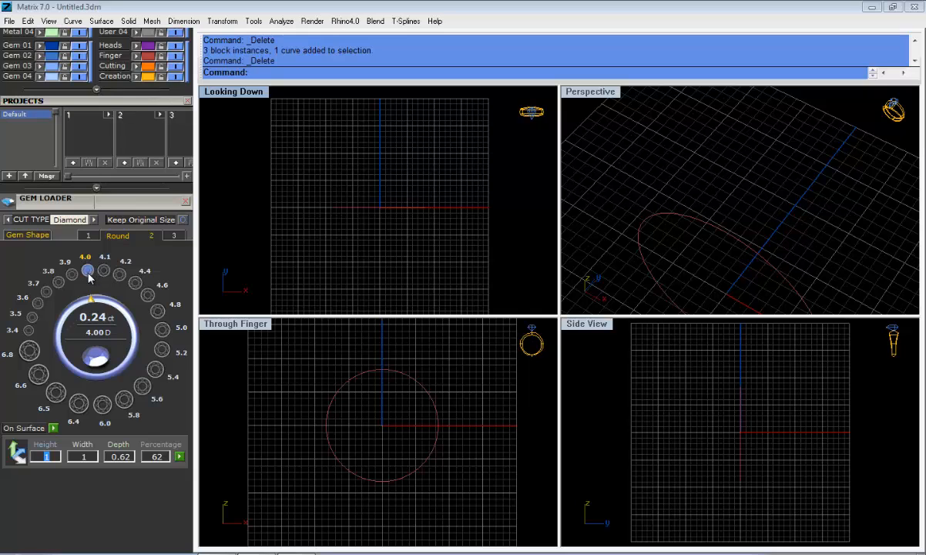
left_click(89, 273)
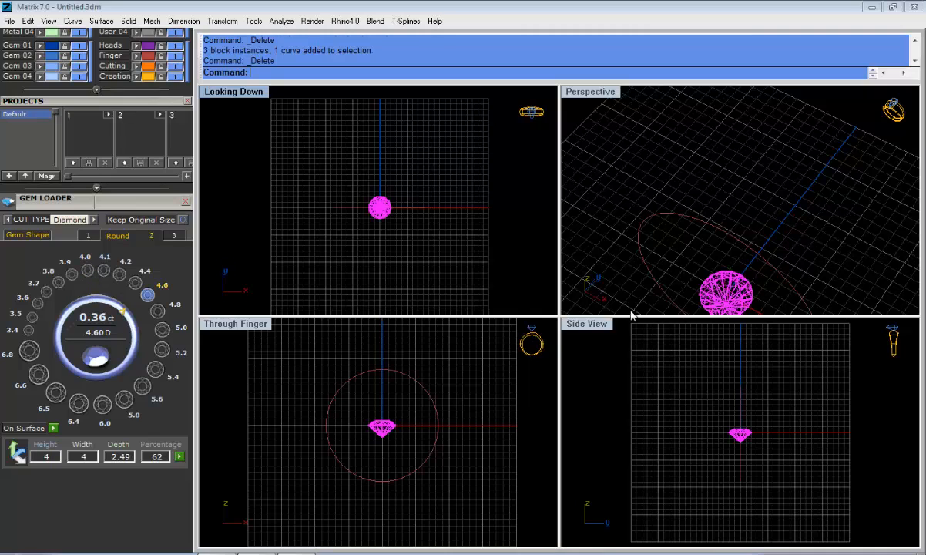
Deselect the diamond and switch the Perspective viewport to a shaded display
right_click_drag(713, 263, 738, 193)
scroll(738, 193, "down", 5)
scroll(744, 265, "up", 5)
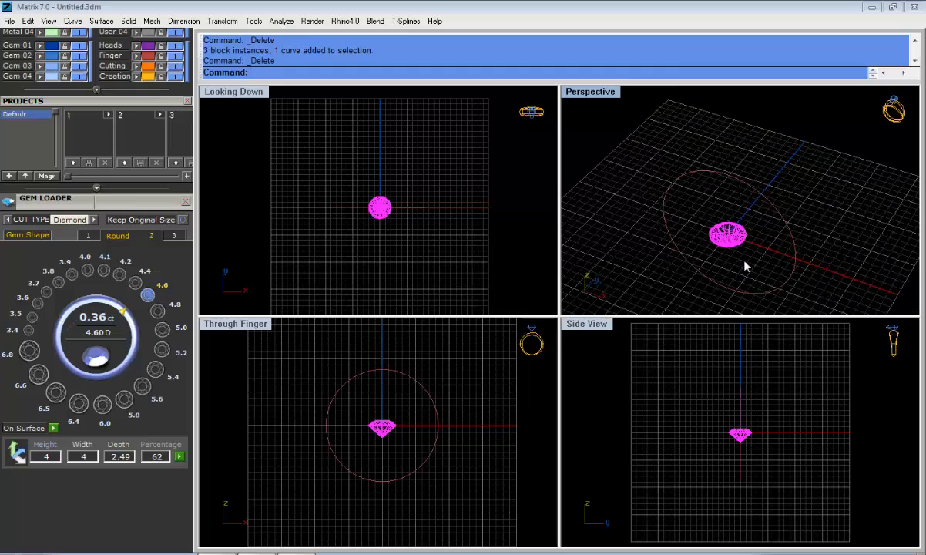
right_click_drag(745, 265, 753, 242)
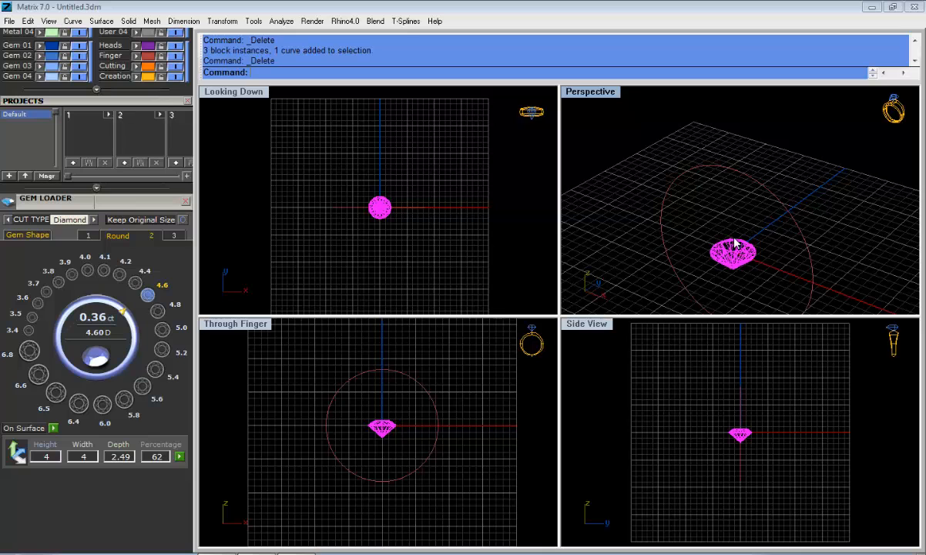
right_click_drag(728, 240, 732, 257)
left_click(727, 215)
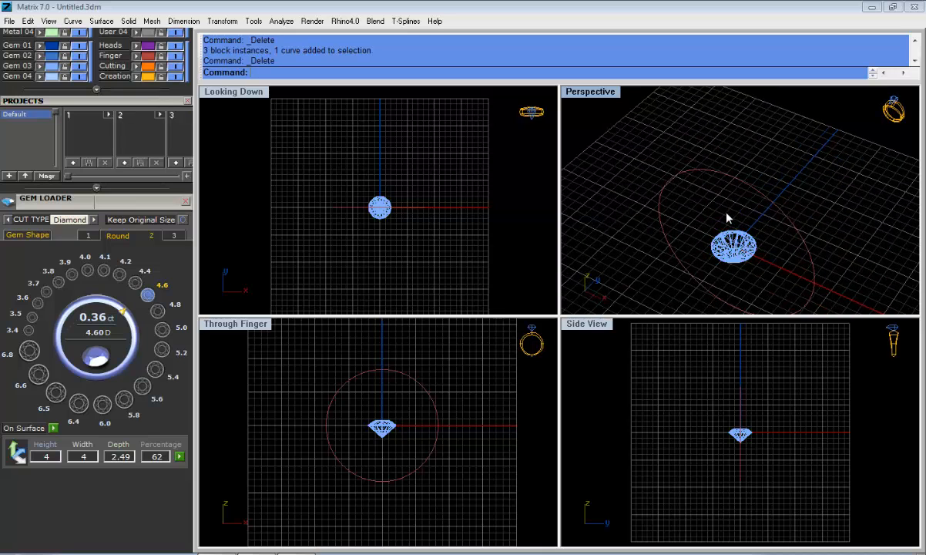
mouse_move(727, 215)
right_mouse_down()
mouse_move(775, 283)
mouse_move(749, 262)
mouse_move(732, 224)
right_mouse_up()
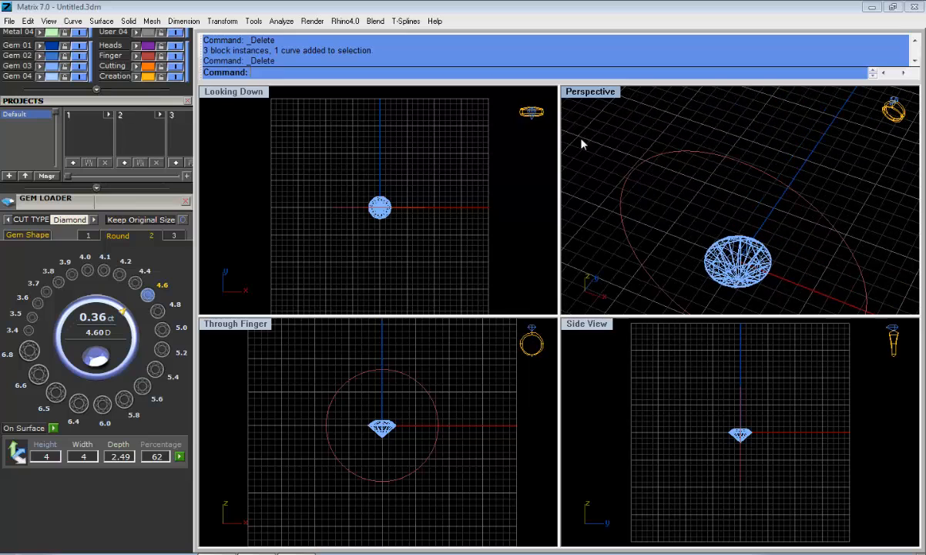
right_click(582, 94)
left_click(610, 52)
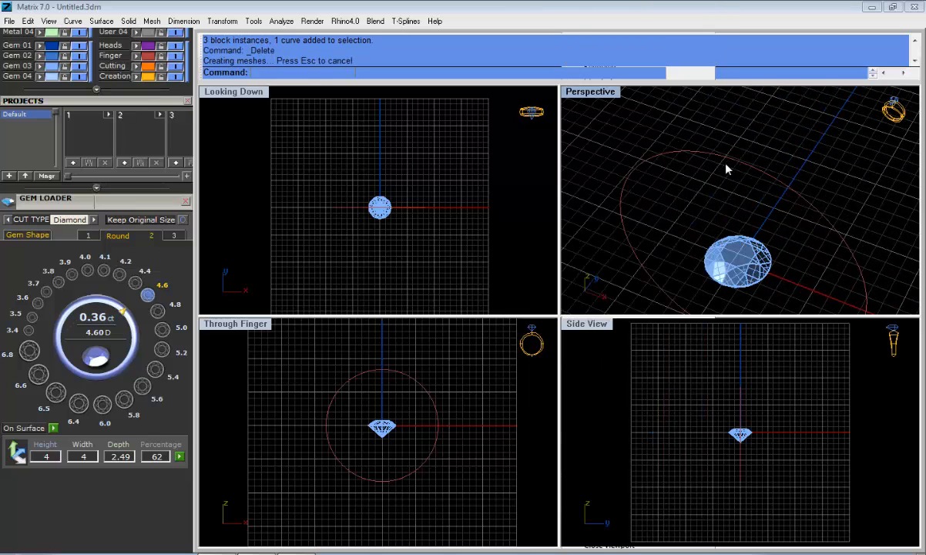
Select the diamond inside the ring rail and maximize the Perspective viewport around it
scroll(699, 245, "down", 4)
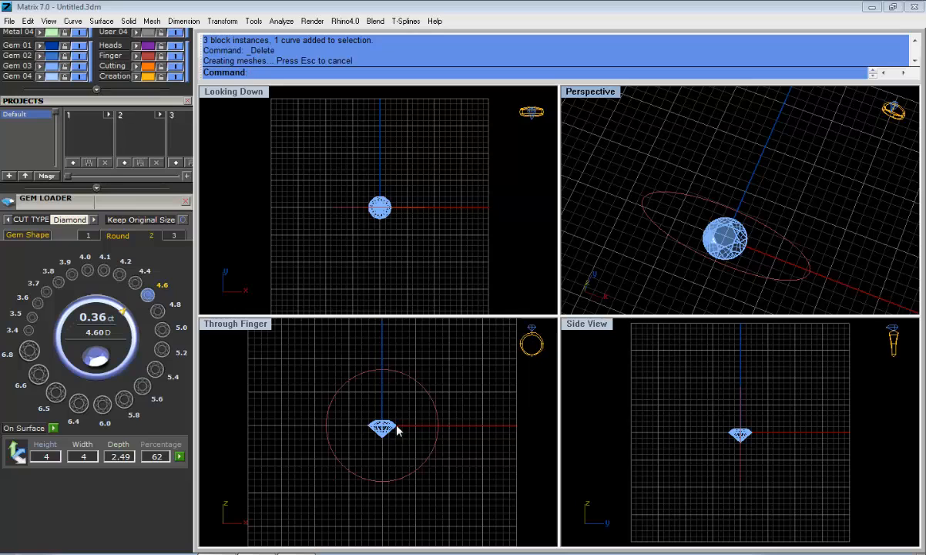
right_click_drag(398, 427, 380, 441)
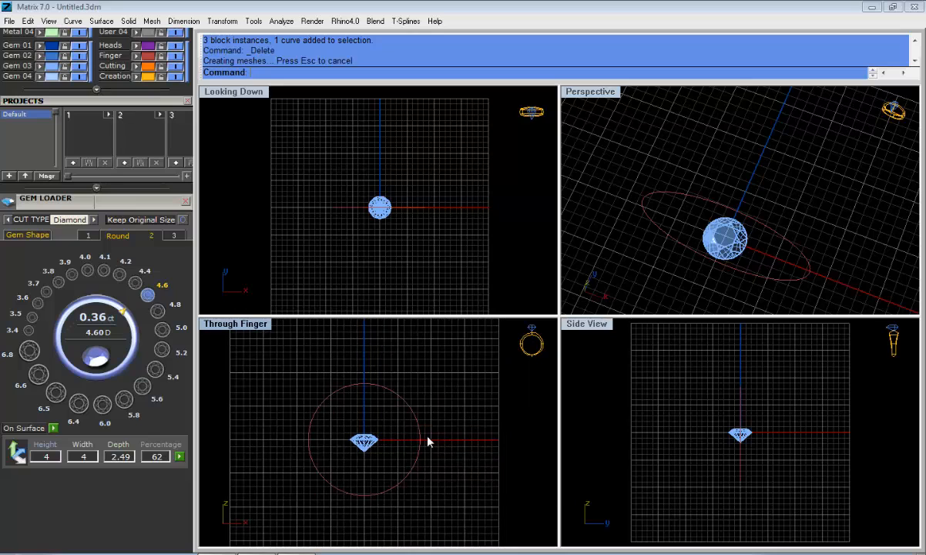
left_click(368, 440)
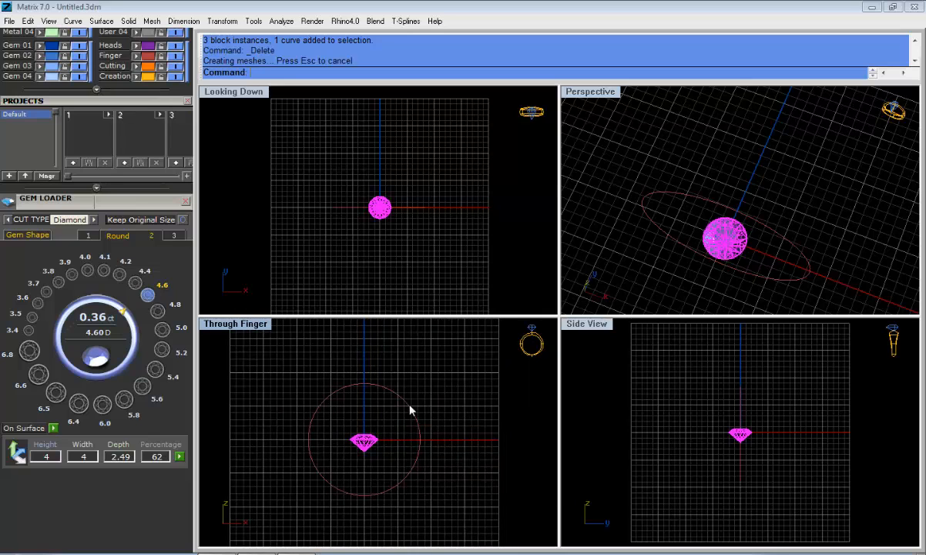
double_click(586, 96)
right_click_drag(619, 338, 619, 282)
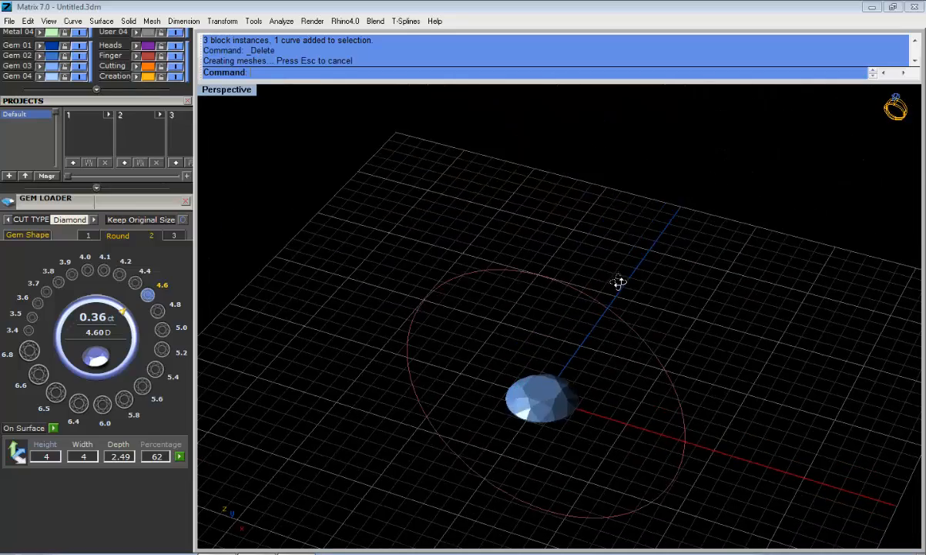
right_click_drag(607, 388, 602, 306, "shift")
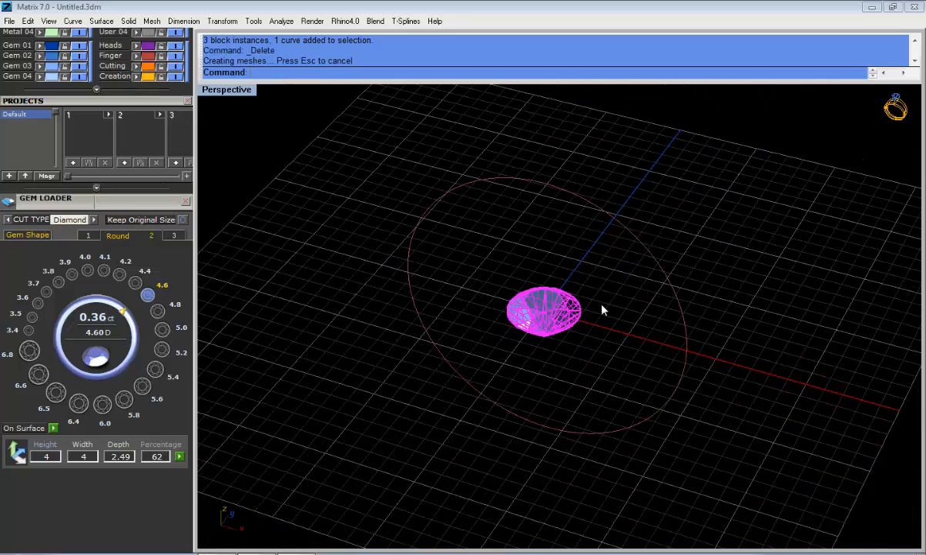
Raise the selected diamond vertically with the gem positioner from the centre of the ring to above the ring rail
left_click(581, 254)
left_click(552, 301)
middle_click(553, 301)
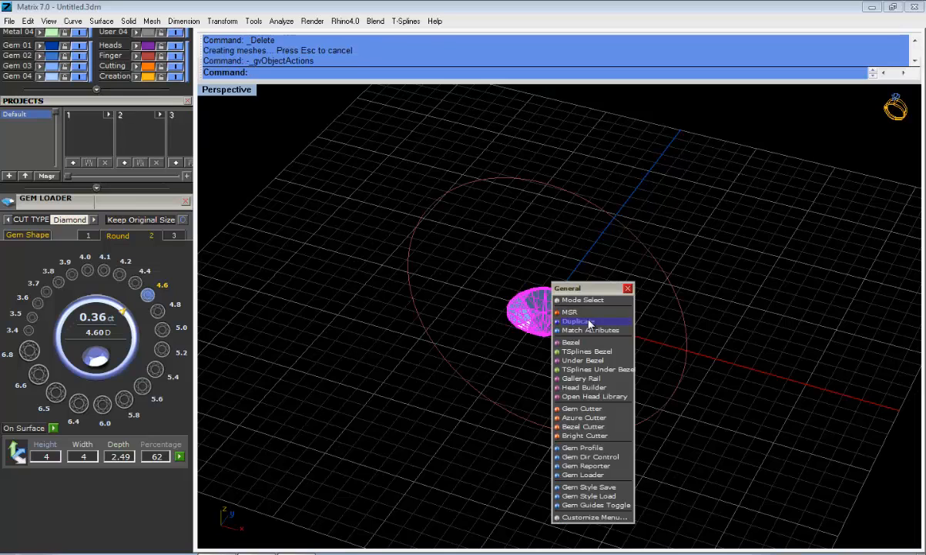
left_click(585, 312)
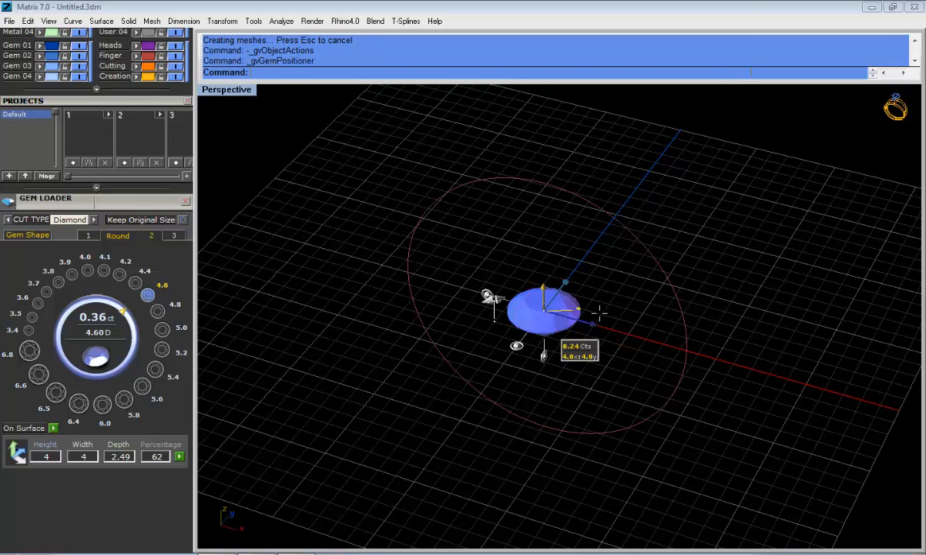
right_click_drag(487, 354, 455, 329)
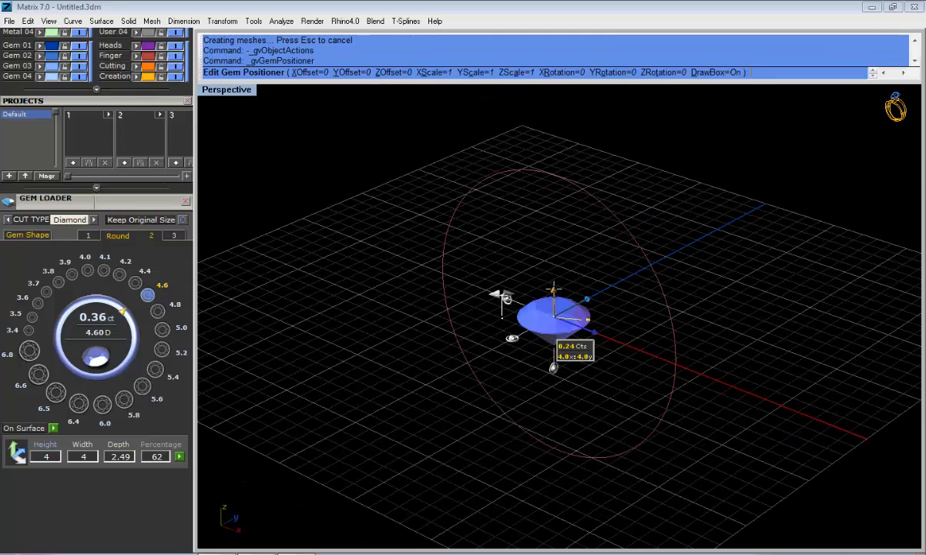
left_click_drag(554, 288, 555, 103)
right_click_drag(556, 103, 262, 116)
Maximize the Through Finger viewport and lower the diamond slightly so its point sits just above the ring rail's top
double_click(231, 90)
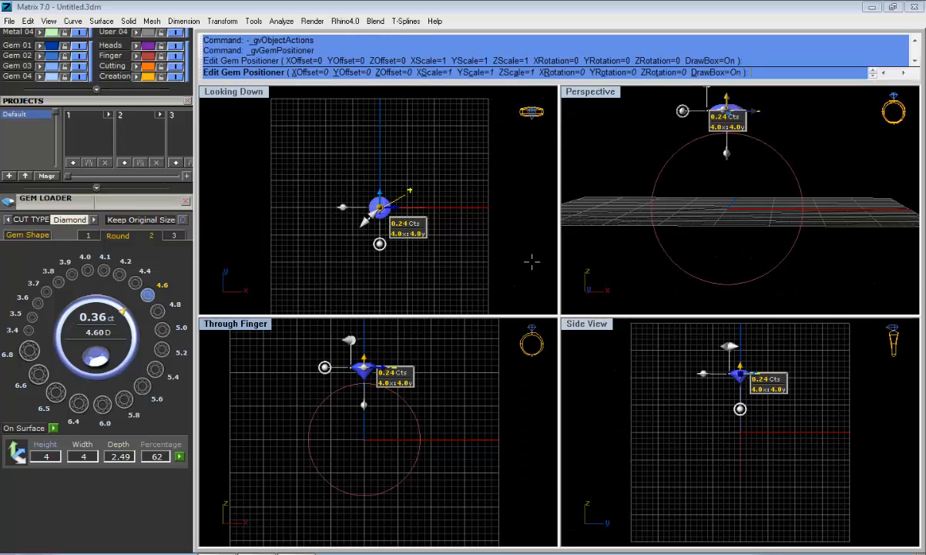
right_click_drag(474, 288, 436, 331)
scroll(520, 266, "up", 6)
scroll(479, 245, "down", 2)
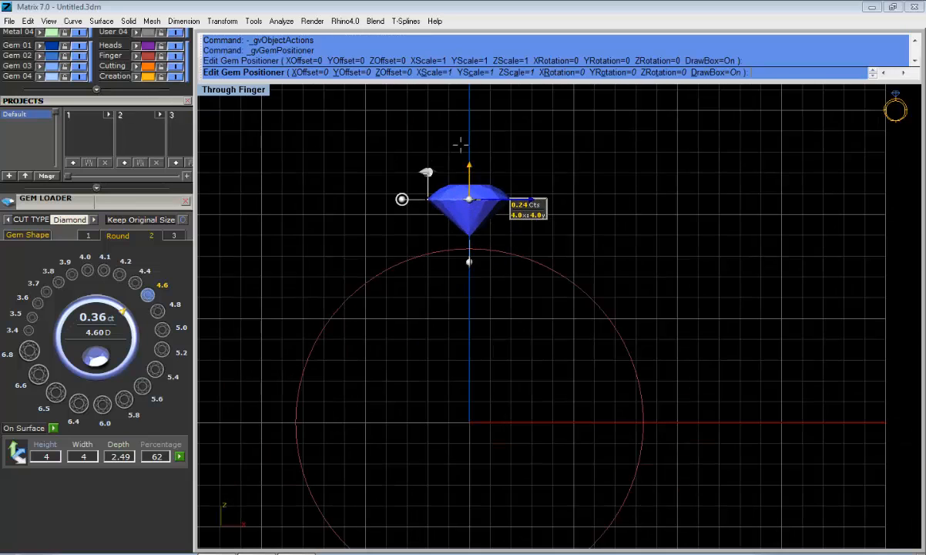
left_click_drag(470, 165, 470, 167)
right_click(470, 167)
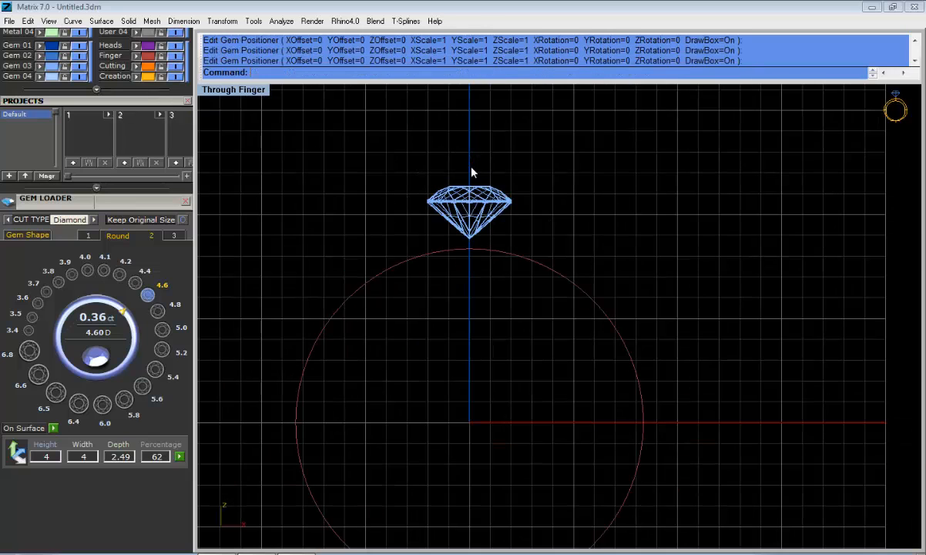
scroll(472, 231, "up", 10)
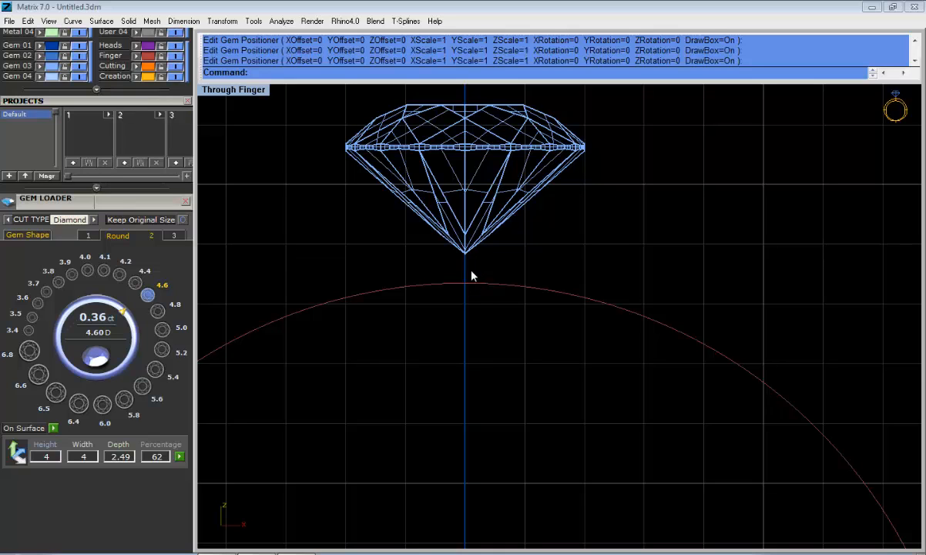
scroll(471, 260, "down", 5)
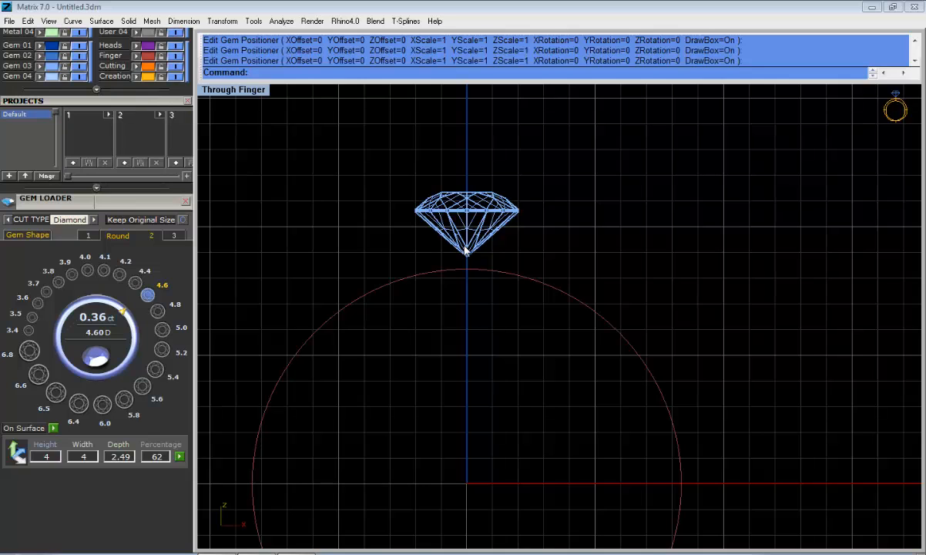
scroll(465, 251, "up", 2)
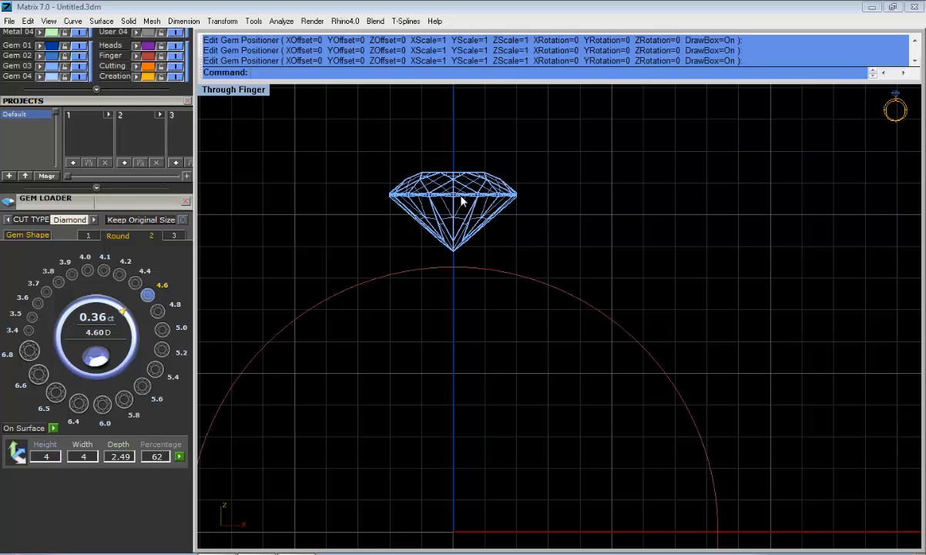
scroll(471, 213, "down", 2)
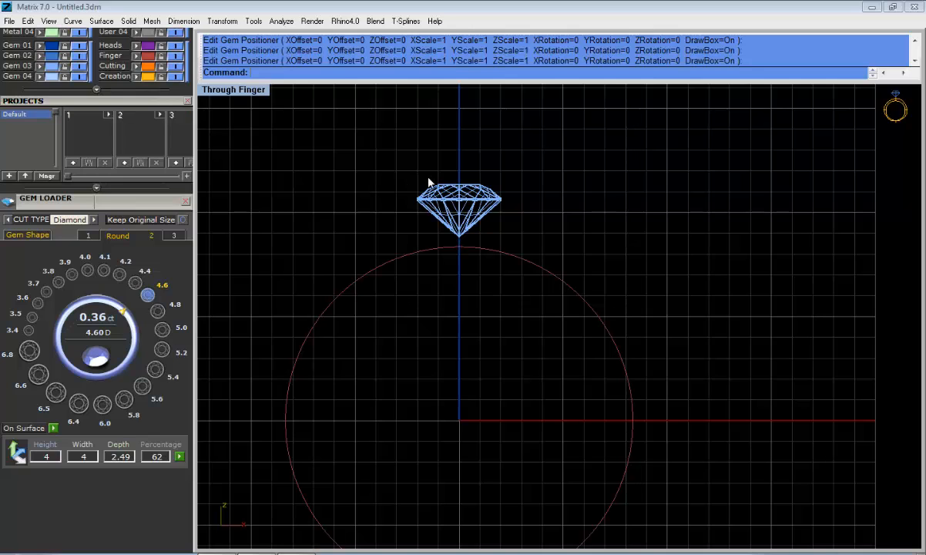
Rotate a copy of the diamond clockwise about the origin (0), placing it beside the original with a small gap between them
left_click(477, 202)
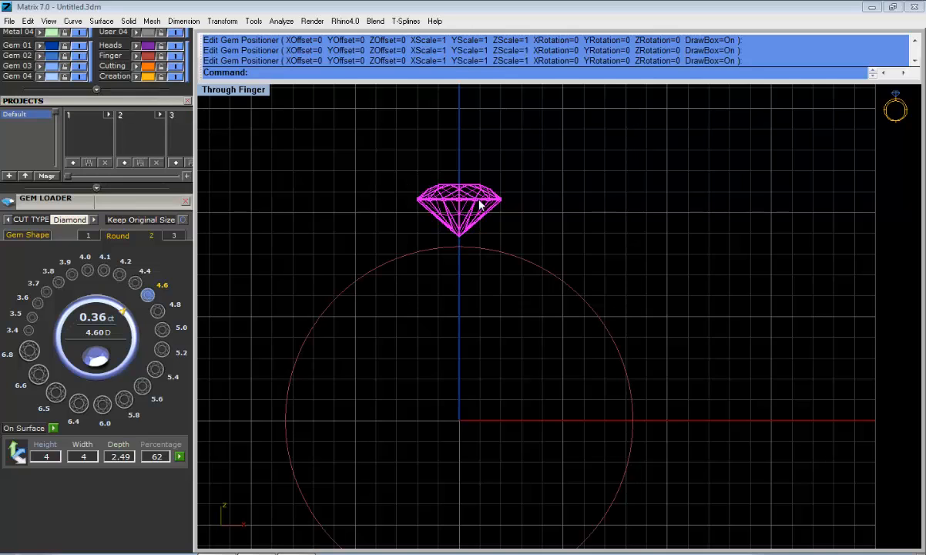
scroll(479, 205, "up", 1)
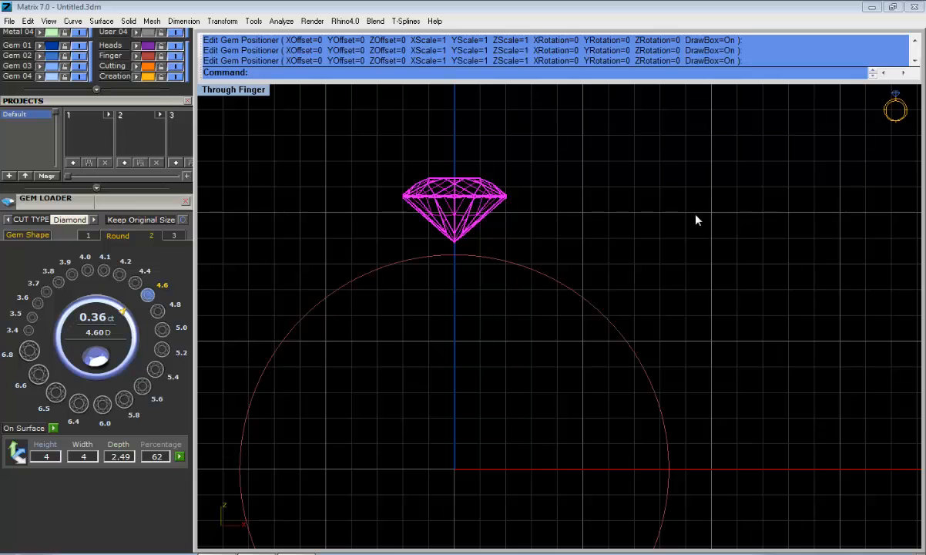
scroll(453, 219, "down", 1)
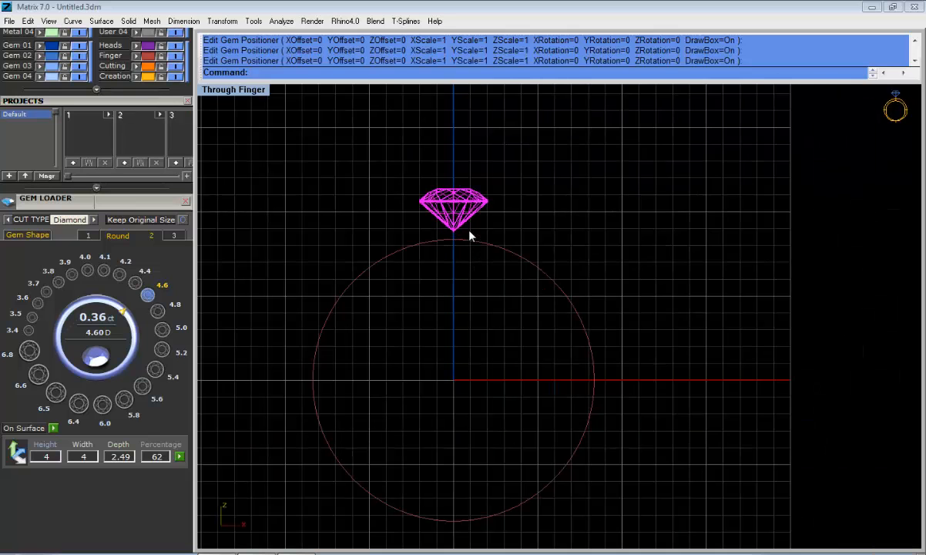
left_click_drag(152, 106, 153, 331)
left_click_drag(382, 147, 517, 296)
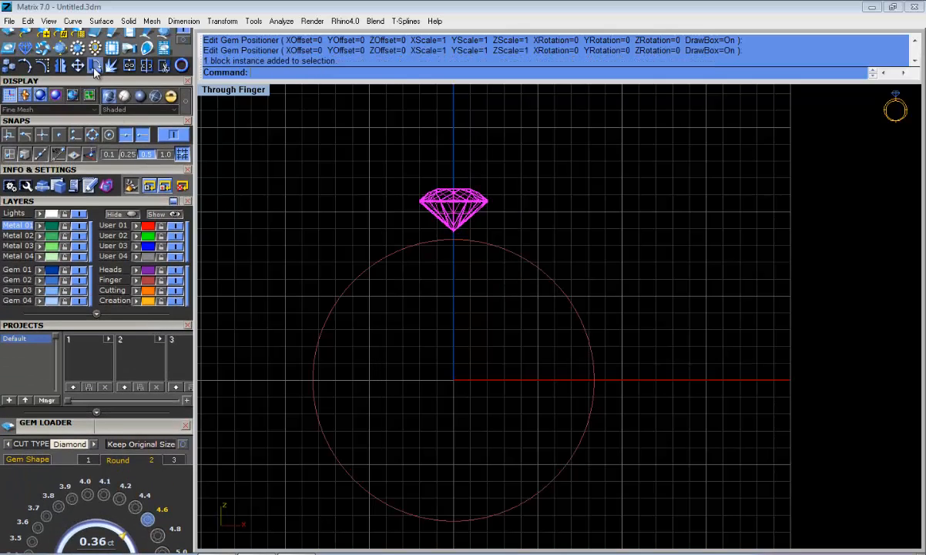
left_click_drag(93, 67, 93, 239)
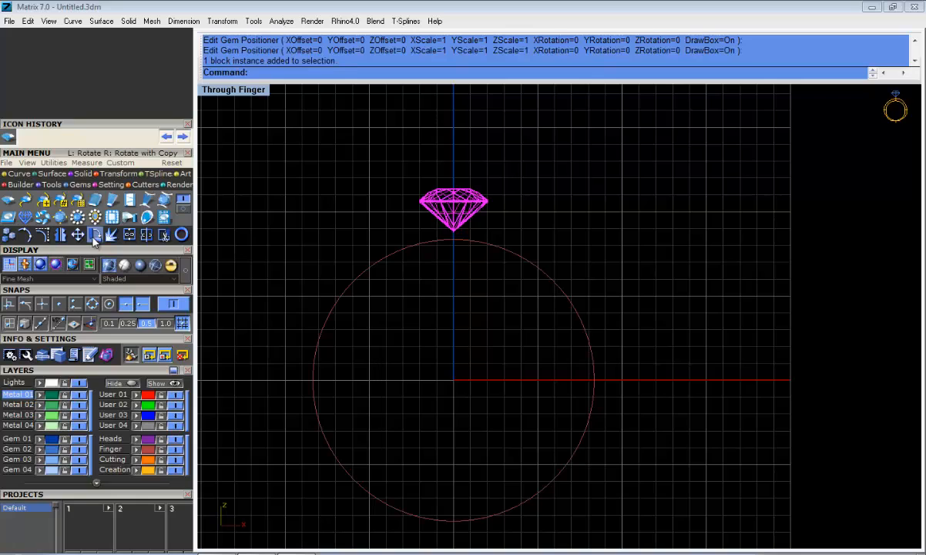
left_click(94, 236)
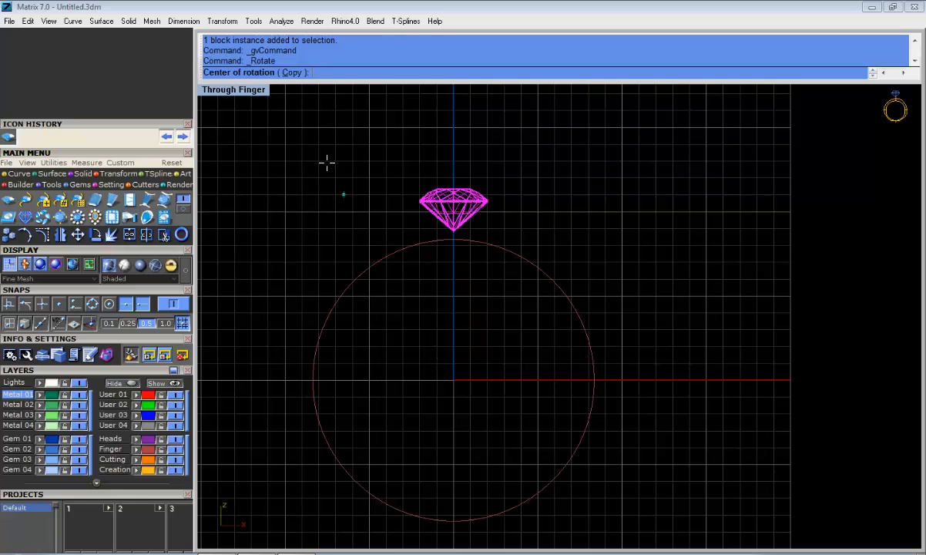
left_click(292, 72)
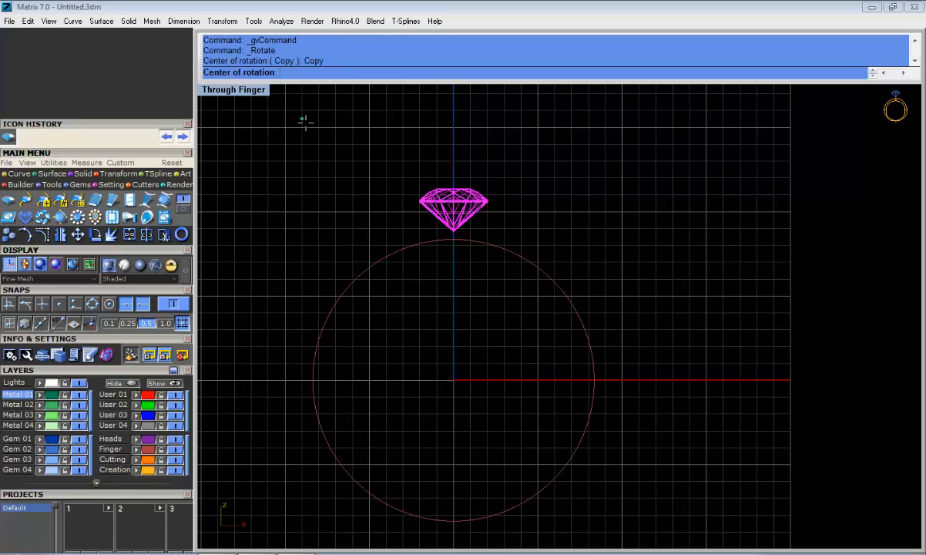
key("Return")
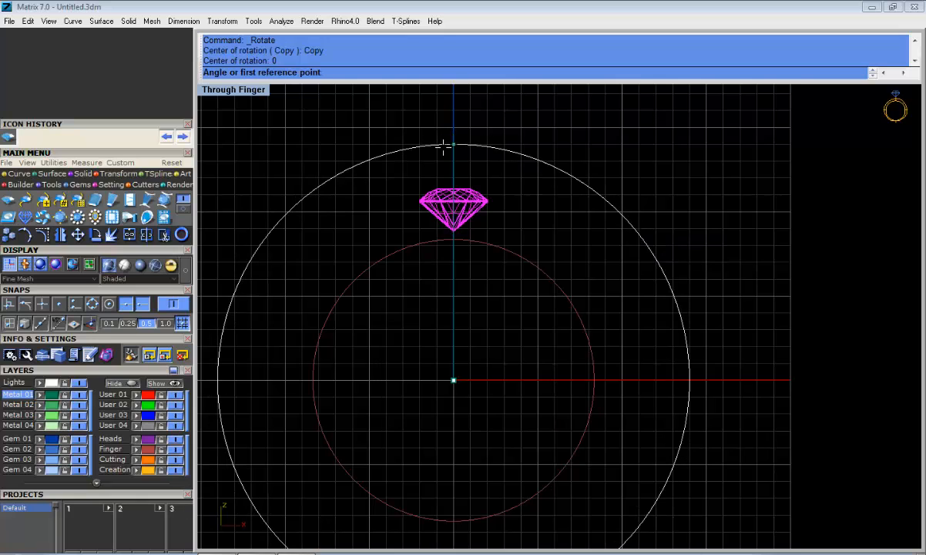
left_click(444, 147)
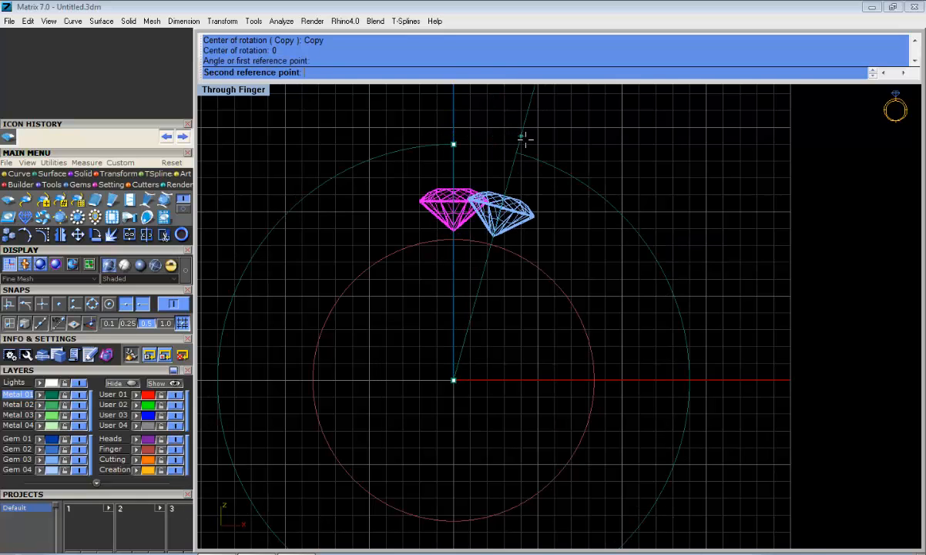
scroll(517, 167, "up", 1)
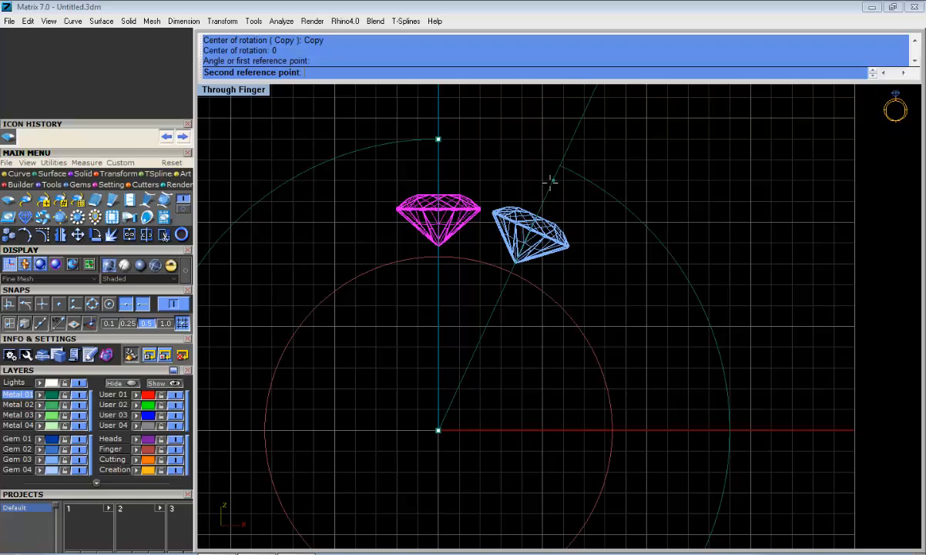
scroll(557, 162, "up", 2)
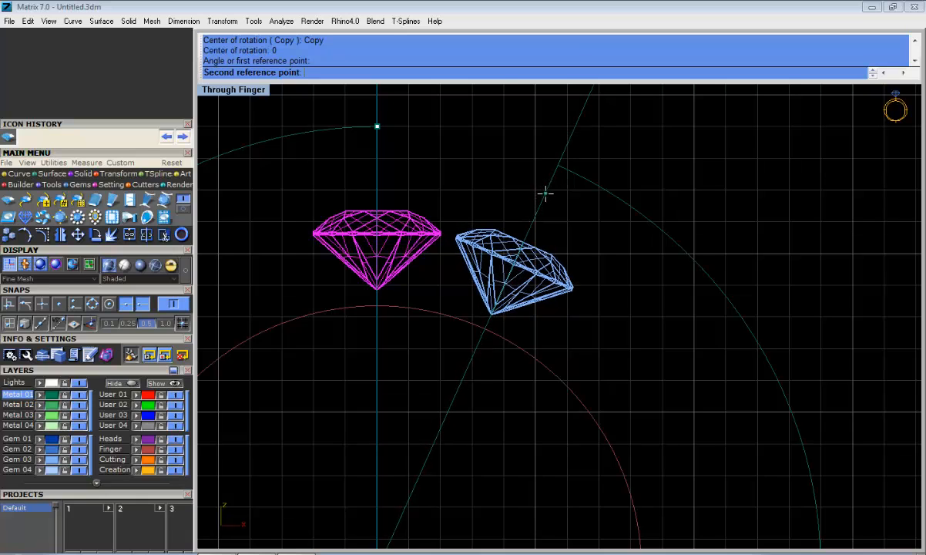
left_click(545, 188)
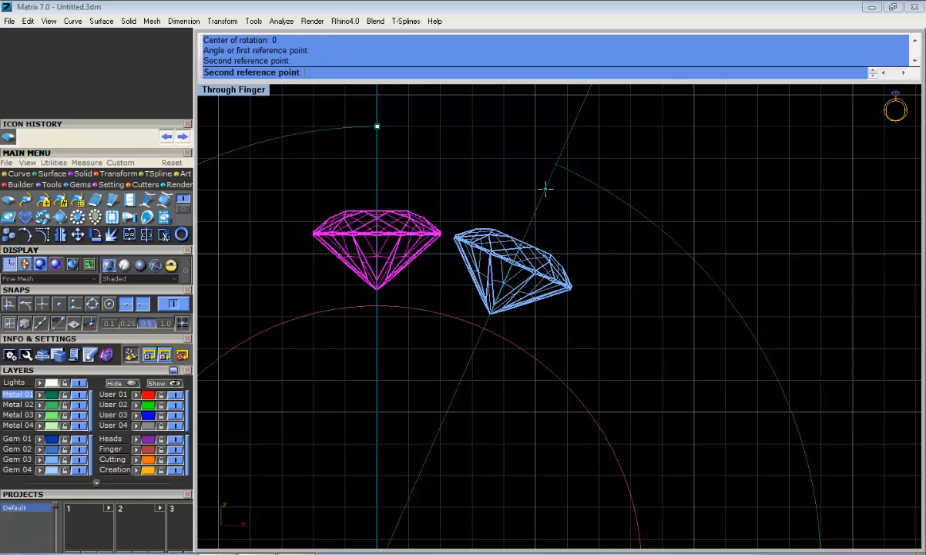
scroll(558, 207, "down", 3)
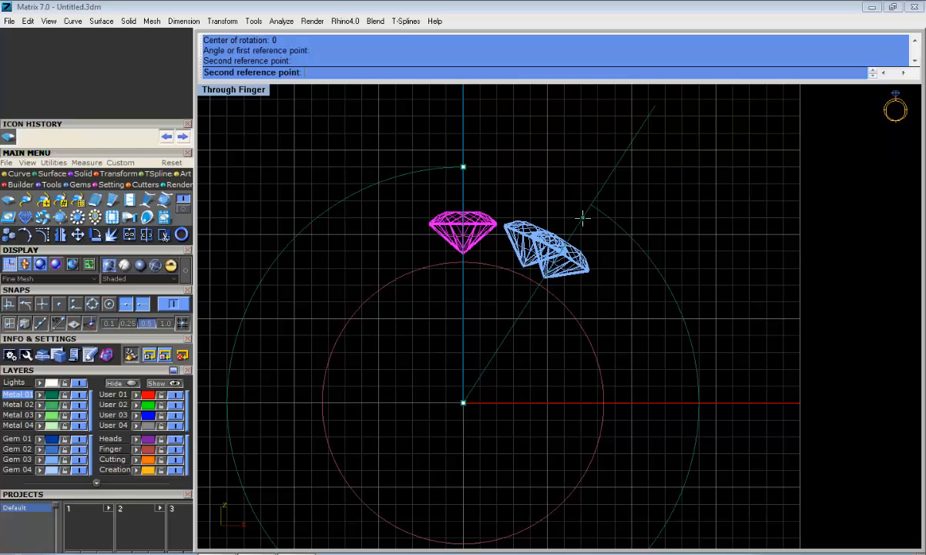
key("Return")
key("Escape")
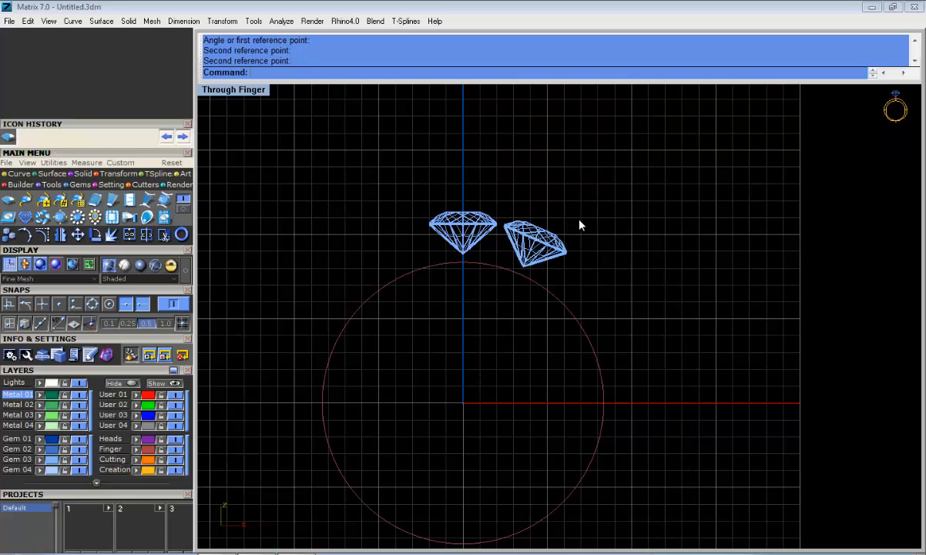
Mirror a copy of the tilted side diamond across the vertical axis through the origin (0)
left_click(520, 232)
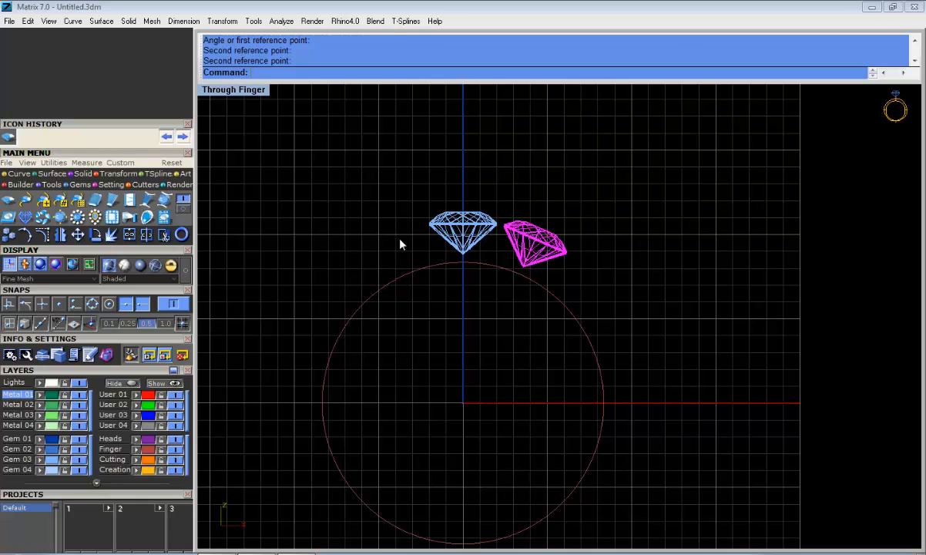
scroll(411, 232, "up", 1)
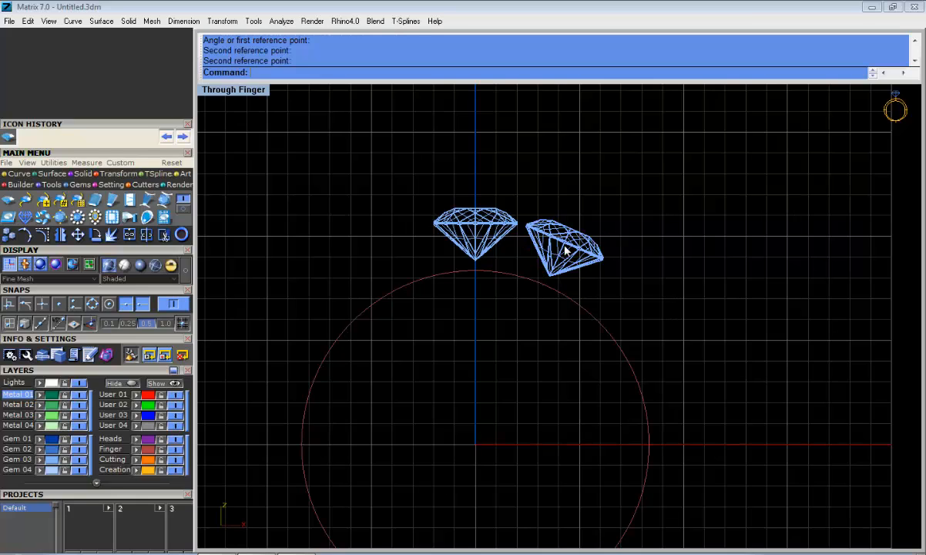
left_click(60, 235)
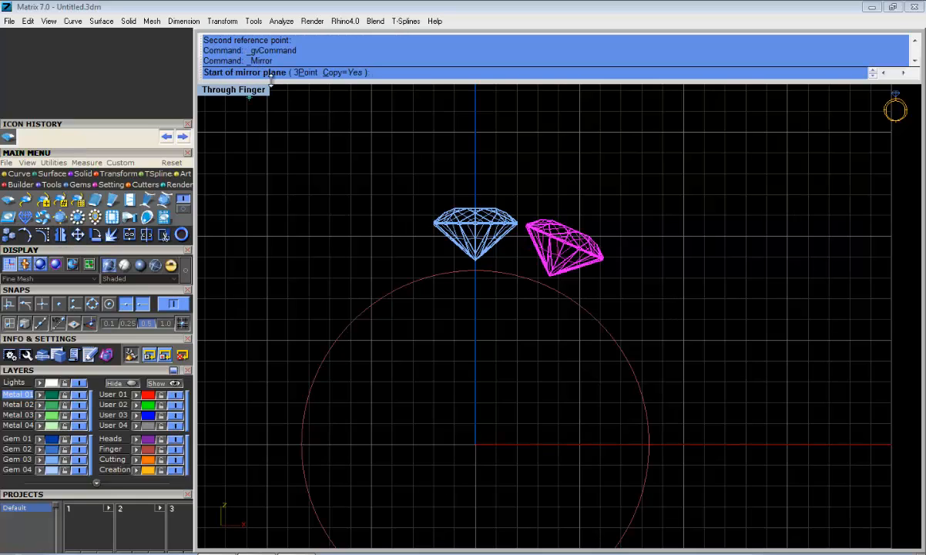
type("0")
key("Return")
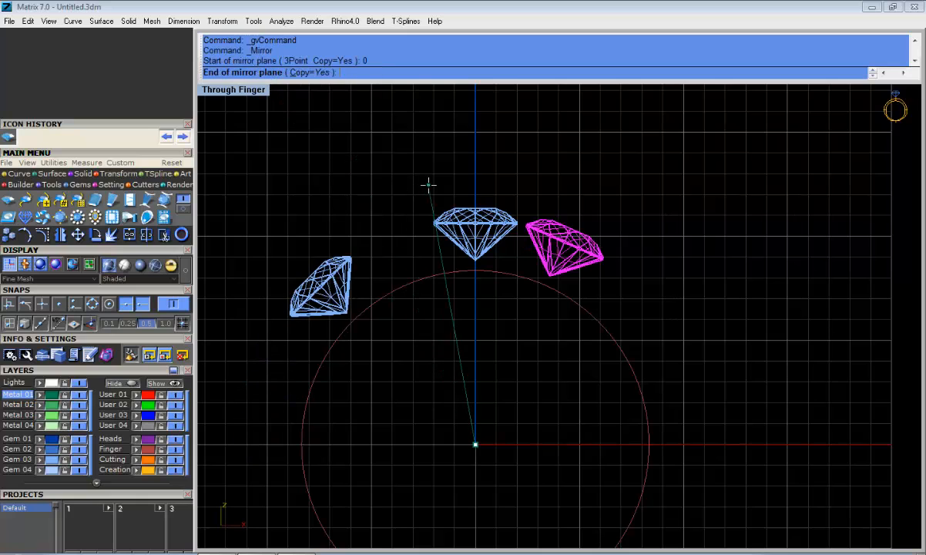
left_click(479, 181)
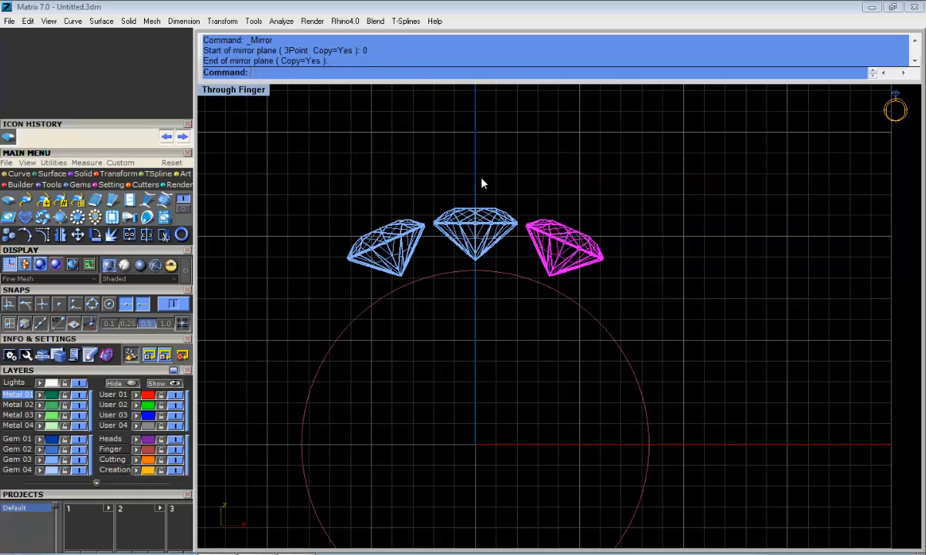
left_click(463, 175)
Examine the gaps between the three diamonds and their clearance above the ring rail
scroll(524, 224, "up", 5)
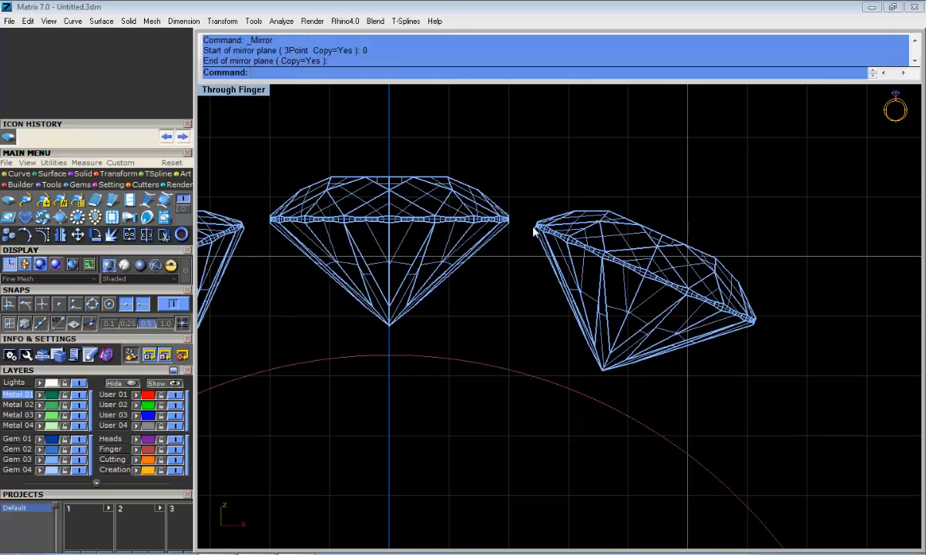
scroll(450, 229, "down", 4)
right_click_drag(312, 230, 443, 229)
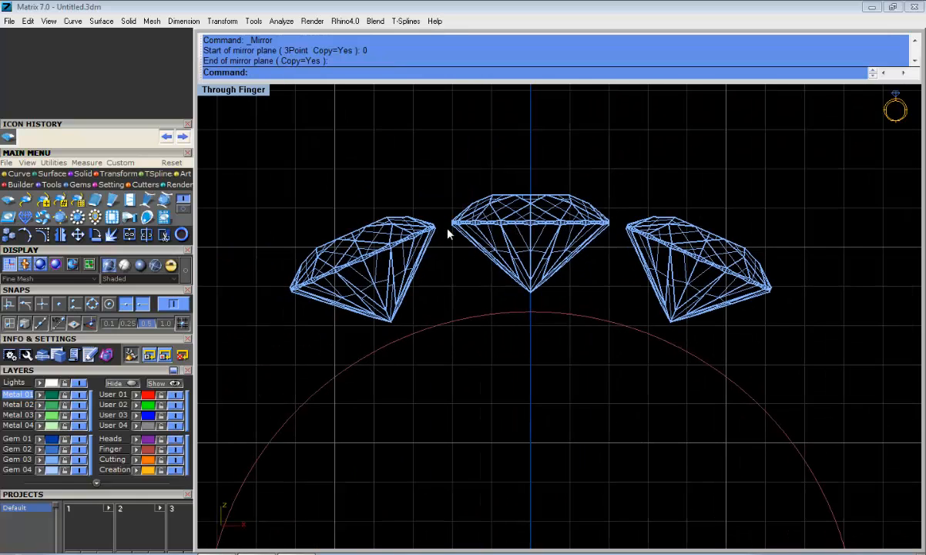
scroll(453, 227, "down", 3)
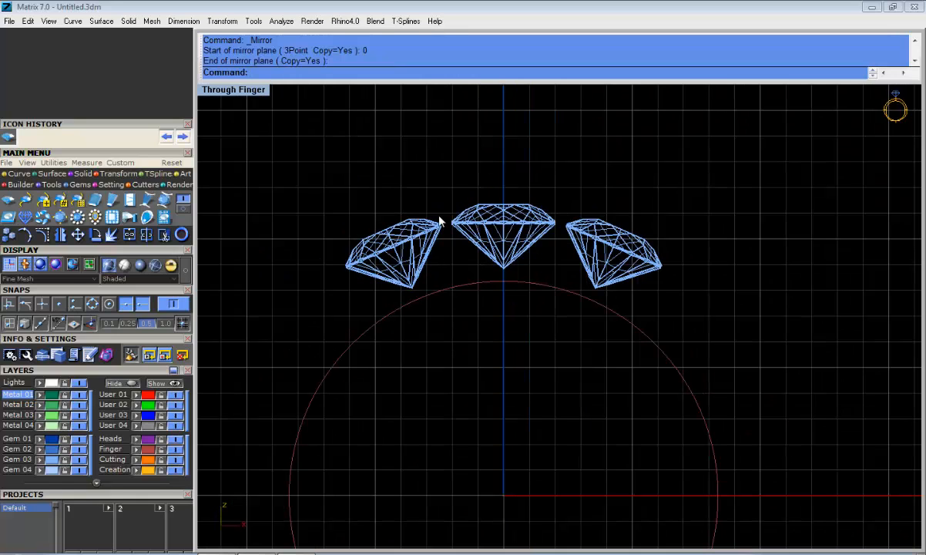
scroll(440, 220, "up", 2)
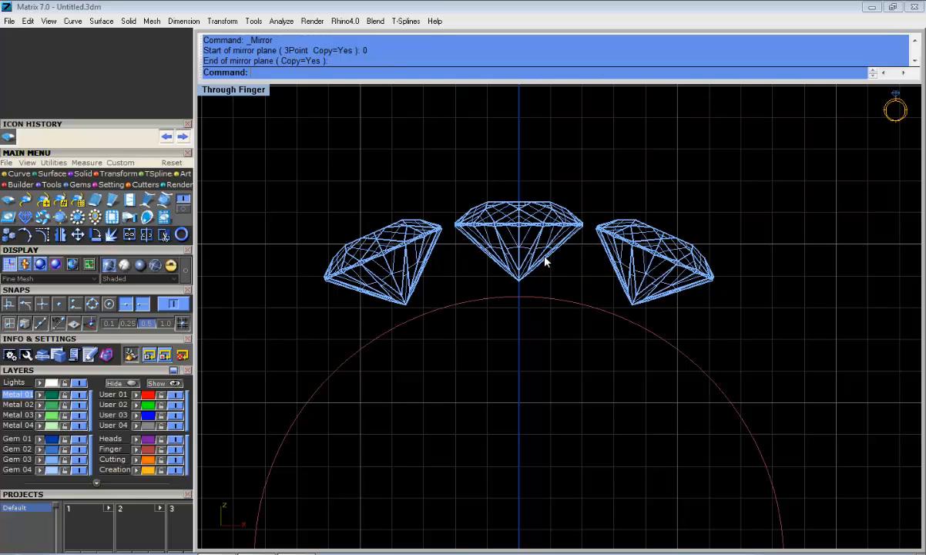
left_click(502, 219)
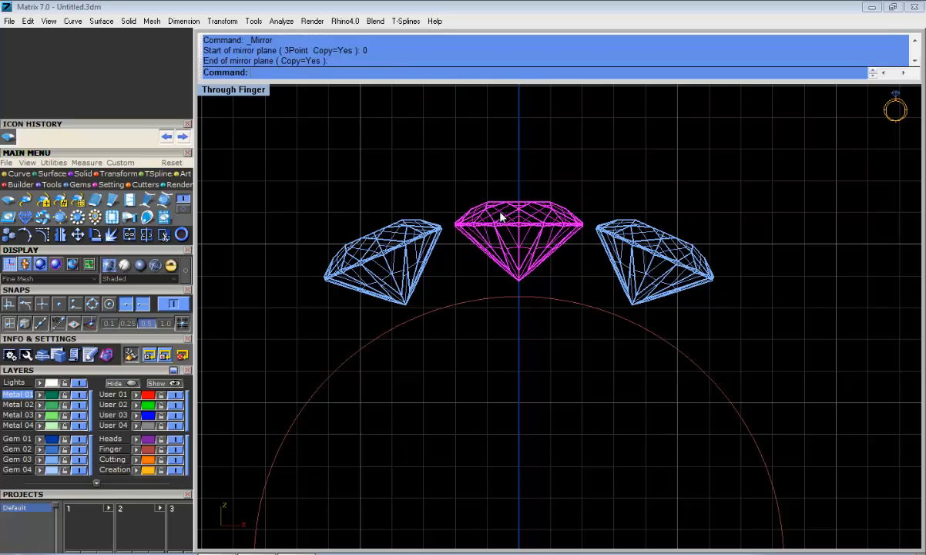
right_click(502, 219)
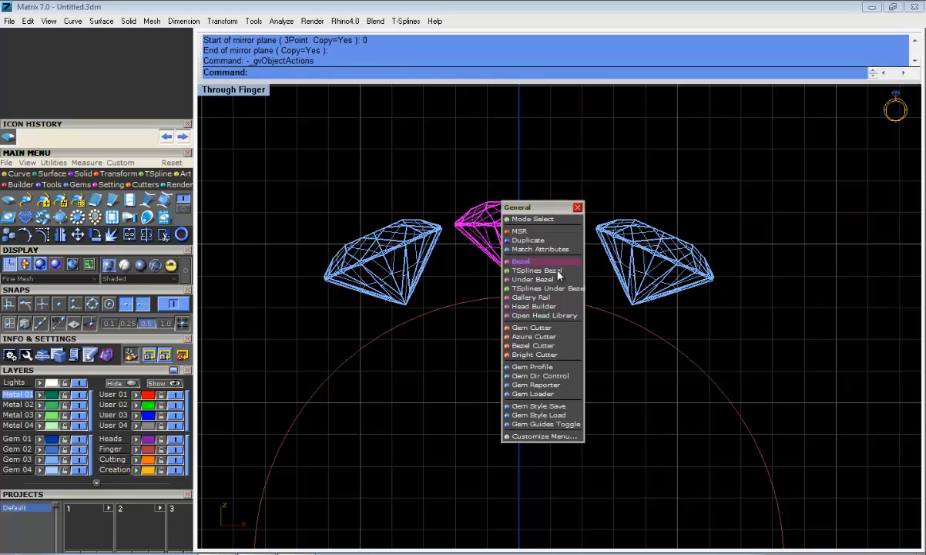
left_click(577, 207)
left_click(456, 190)
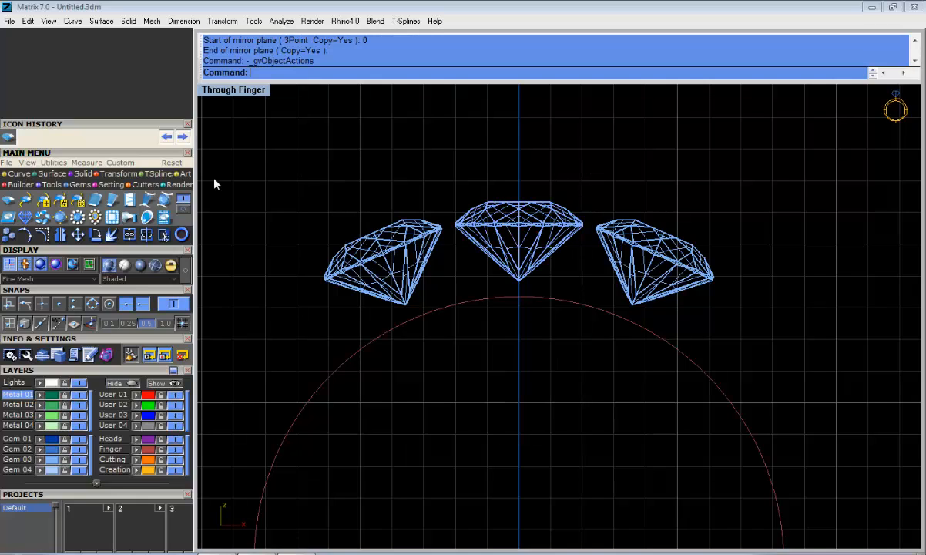
Place a single point just above the girdle's left end on the centre diamond, slightly inside the stone's width
left_click(19, 174)
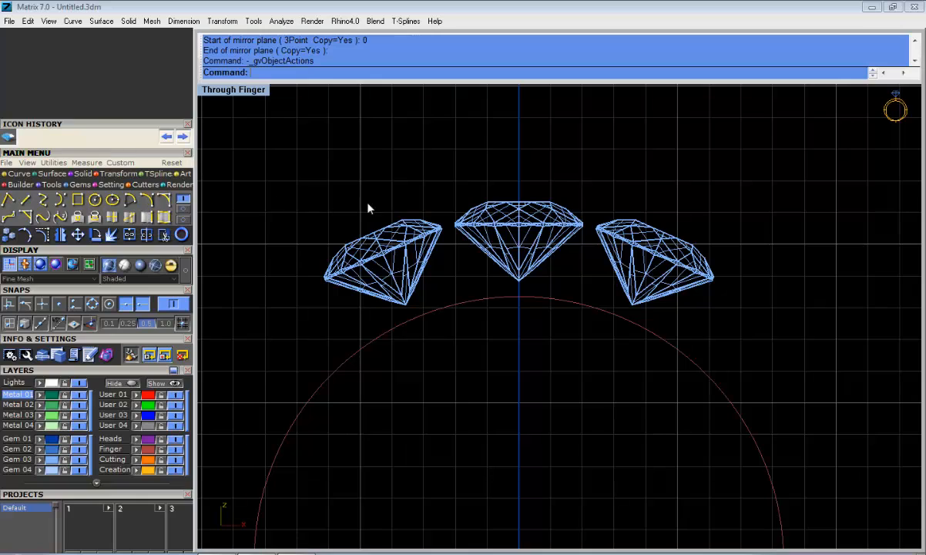
scroll(431, 202, "up", 3)
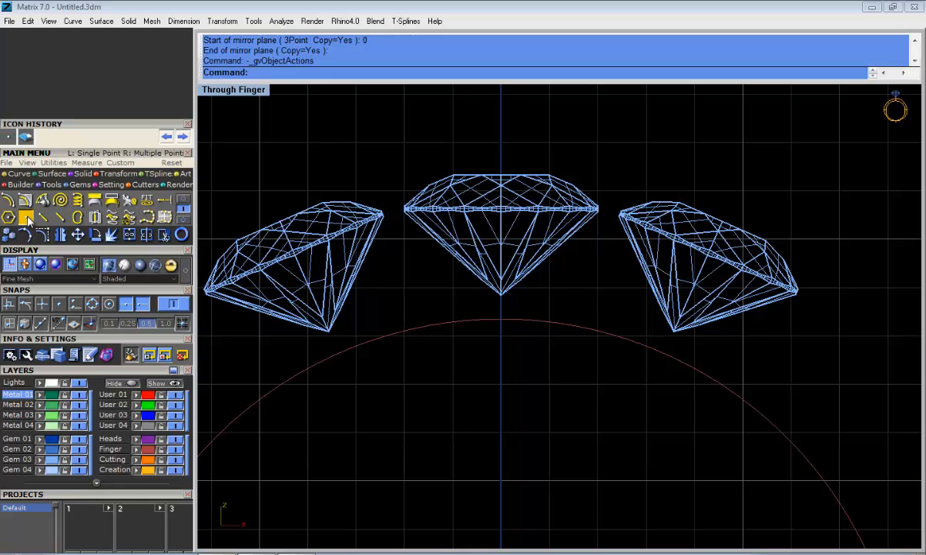
left_click(27, 219)
scroll(401, 204, "up", 2)
scroll(402, 202, "up", 1)
scroll(422, 180, "up", 1)
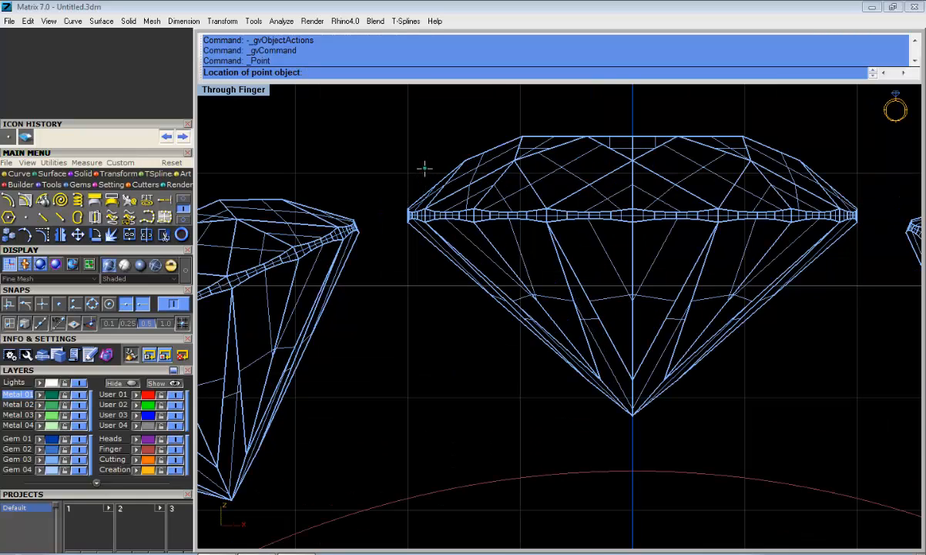
left_click(424, 168)
scroll(420, 231, "down", 2)
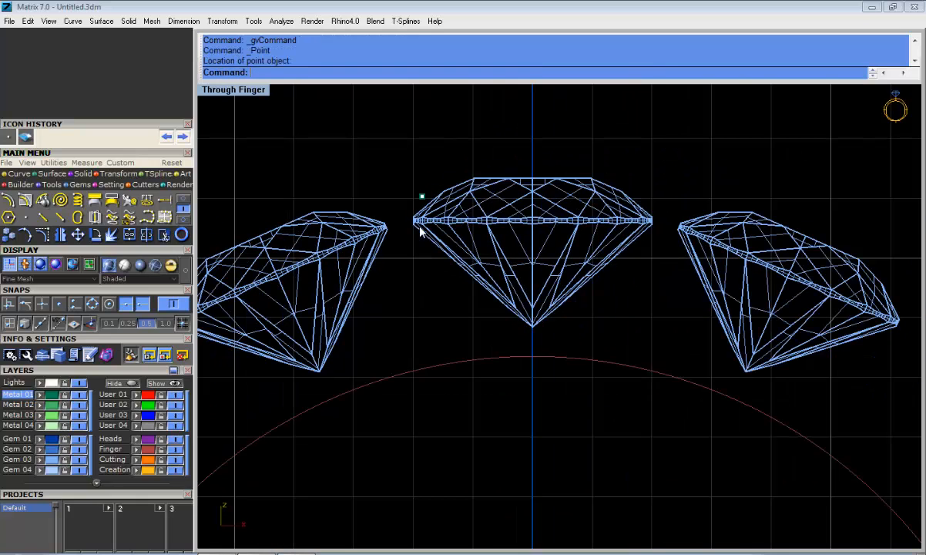
Mirror a copy of the point across the vertical axis through the origin (0) and clear the selection
left_click_drag(393, 154, 428, 205)
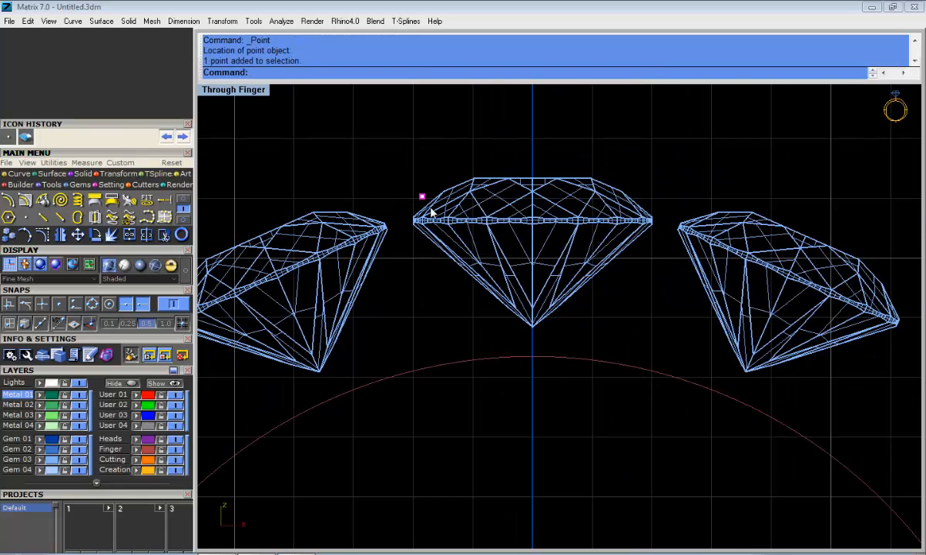
left_click(61, 235)
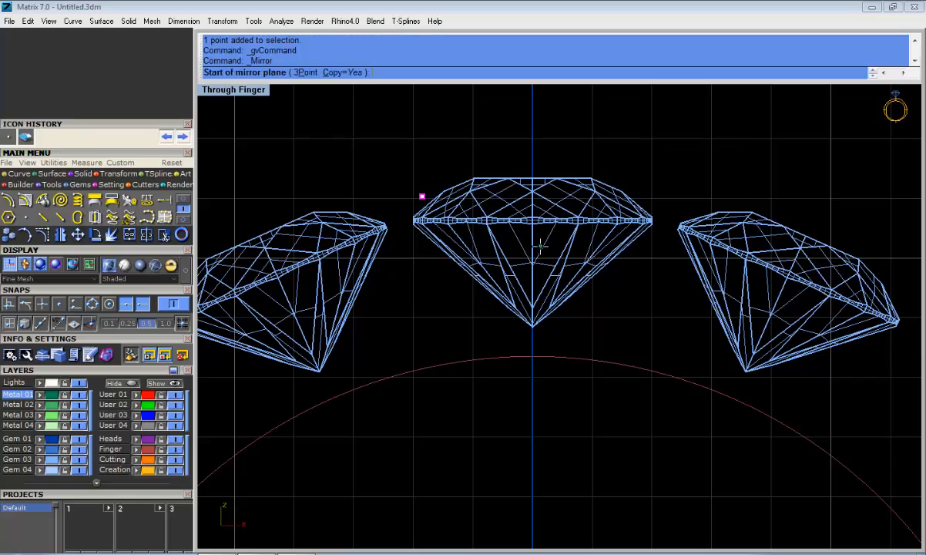
type("0")
key("Return")
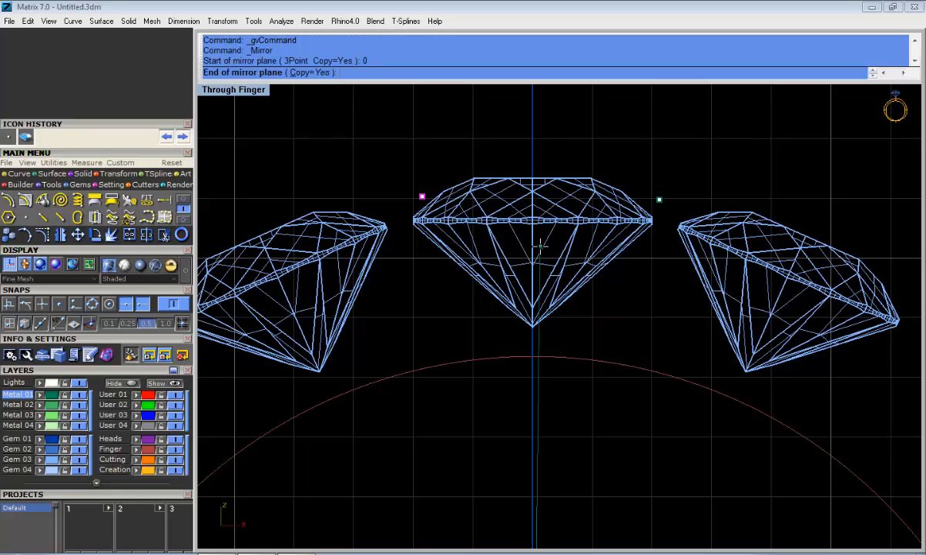
left_click(504, 119)
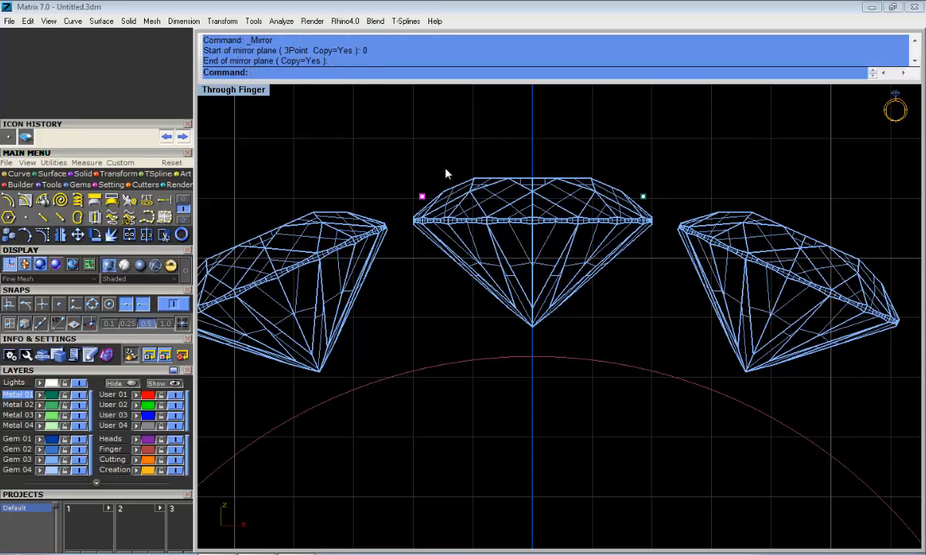
left_click_drag(387, 157, 436, 202)
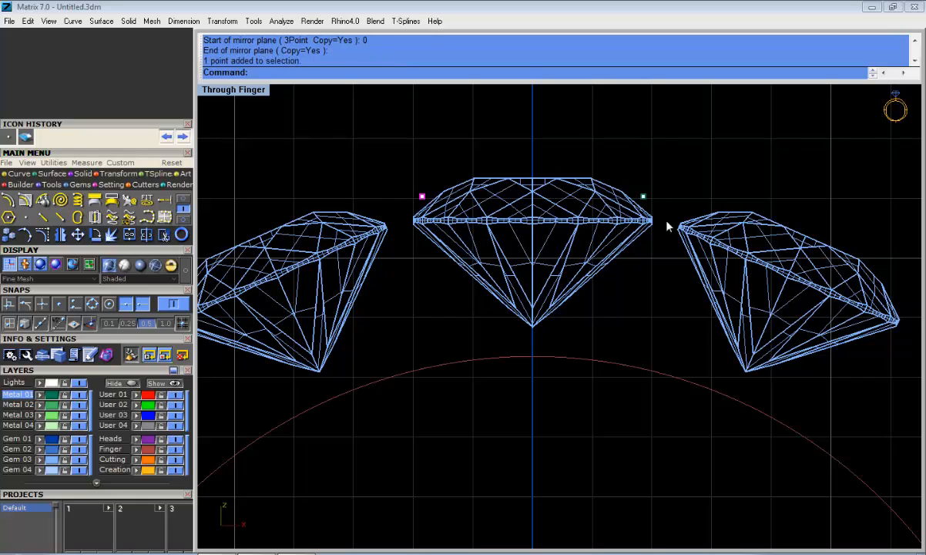
left_click(501, 151)
Draw an Arc Direction curve between the two points using Point snap, starting straight down so it curves beneath the centre diamond
left_click(17, 174)
left_click(182, 200)
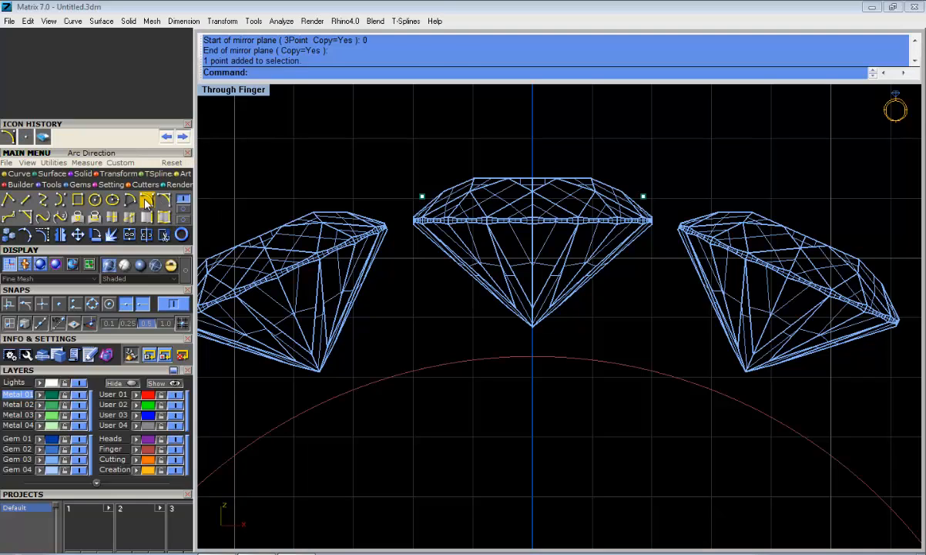
left_click(146, 202)
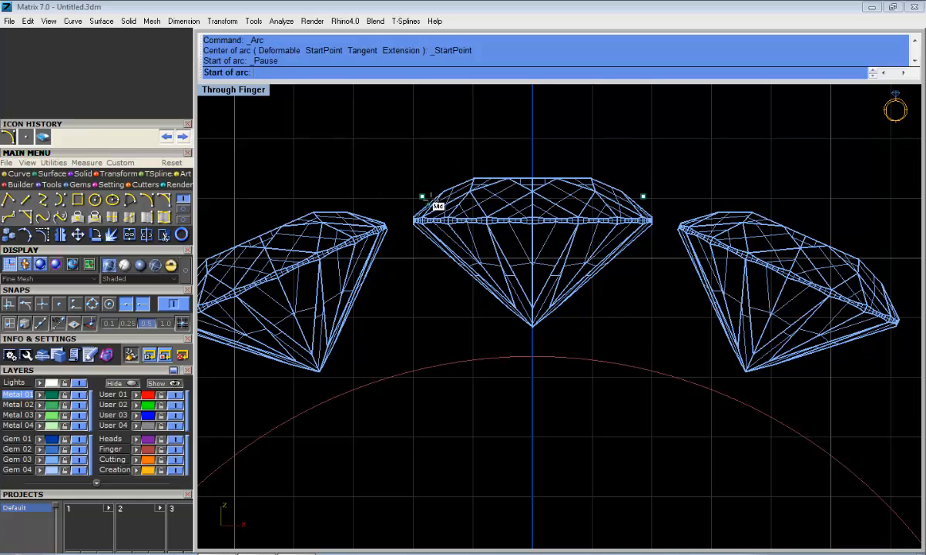
scroll(433, 202, "up", 5)
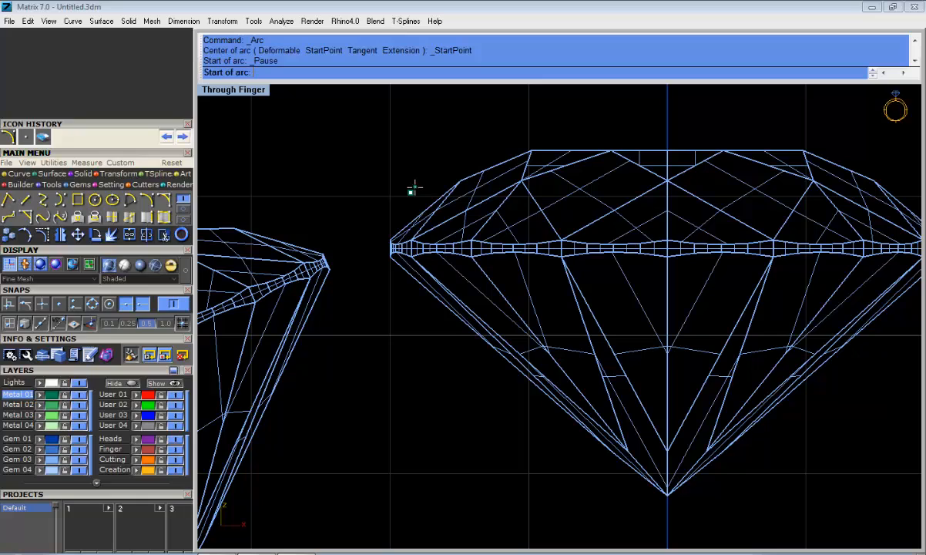
left_click(58, 304)
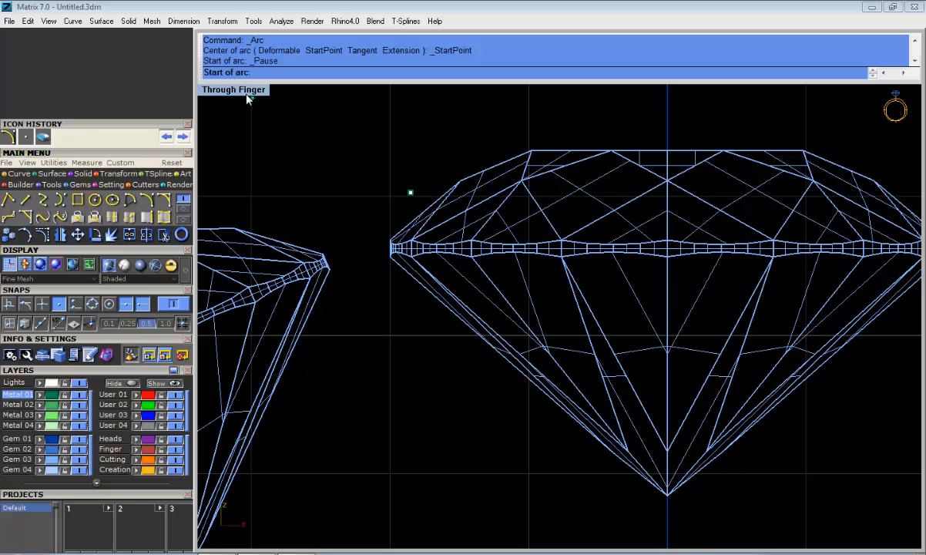
scroll(257, 124, "down", 2)
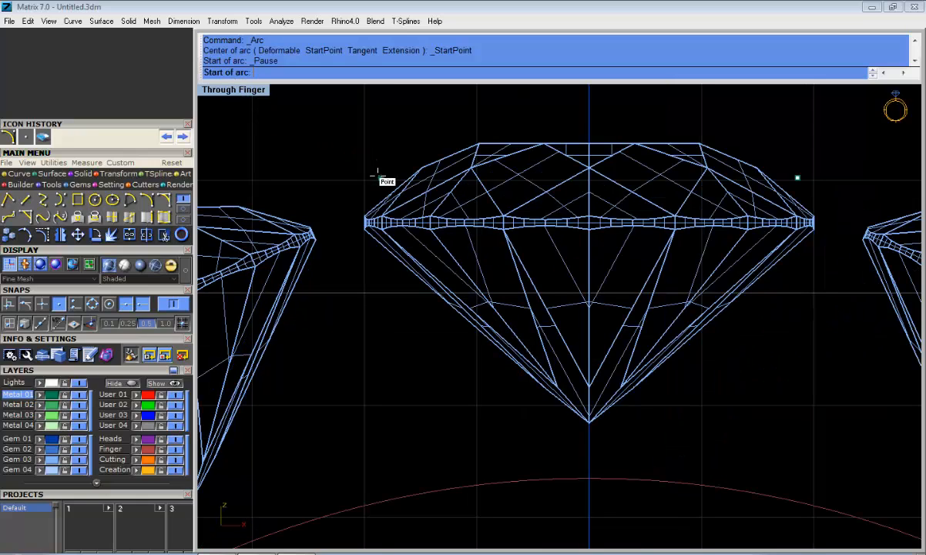
left_click(380, 177)
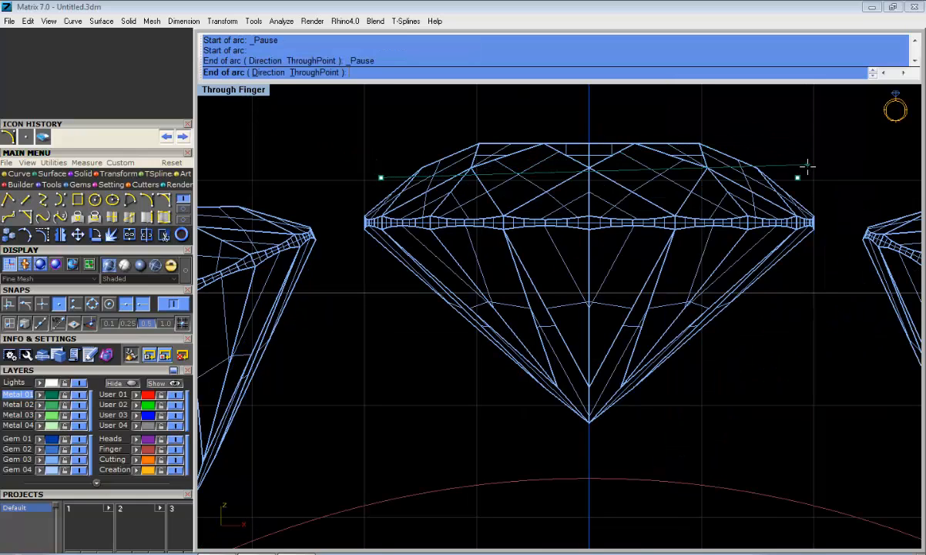
left_click(799, 177)
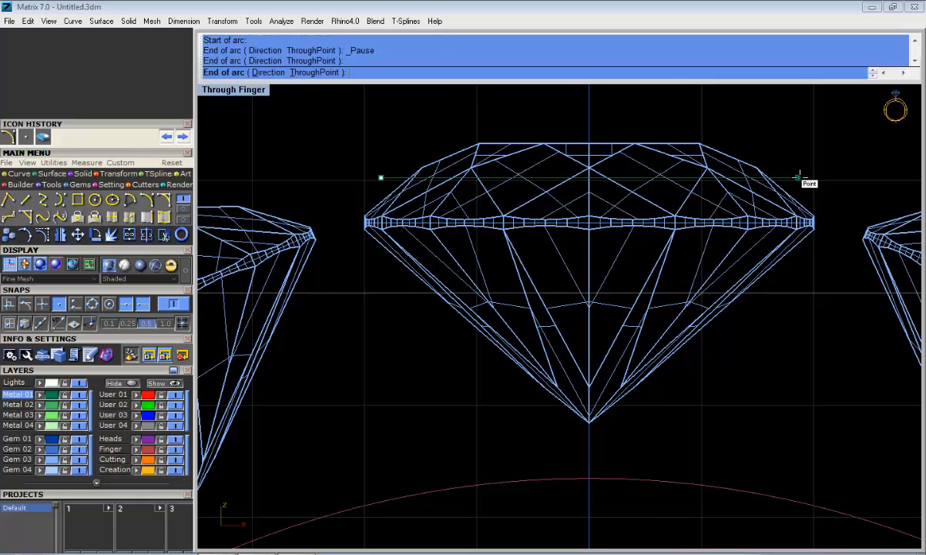
scroll(798, 176, "down", 4)
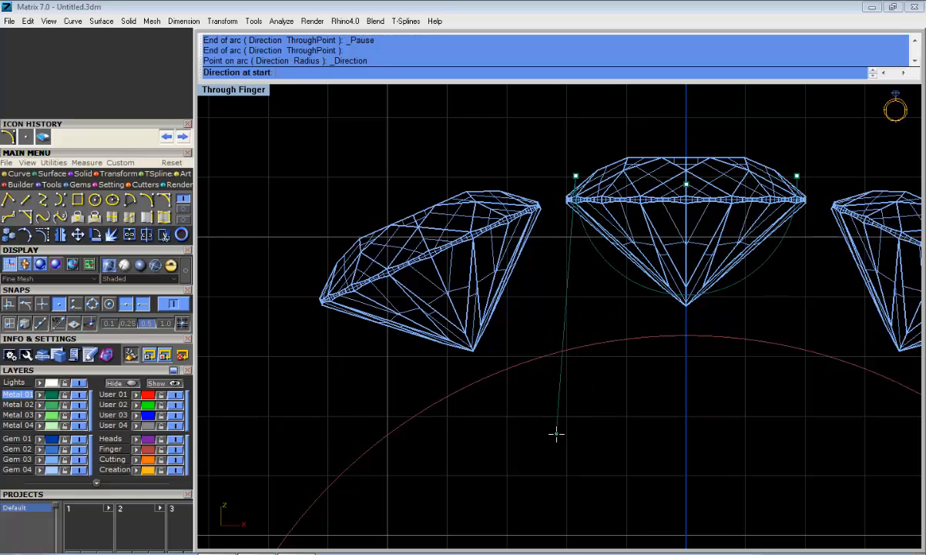
key("shift")
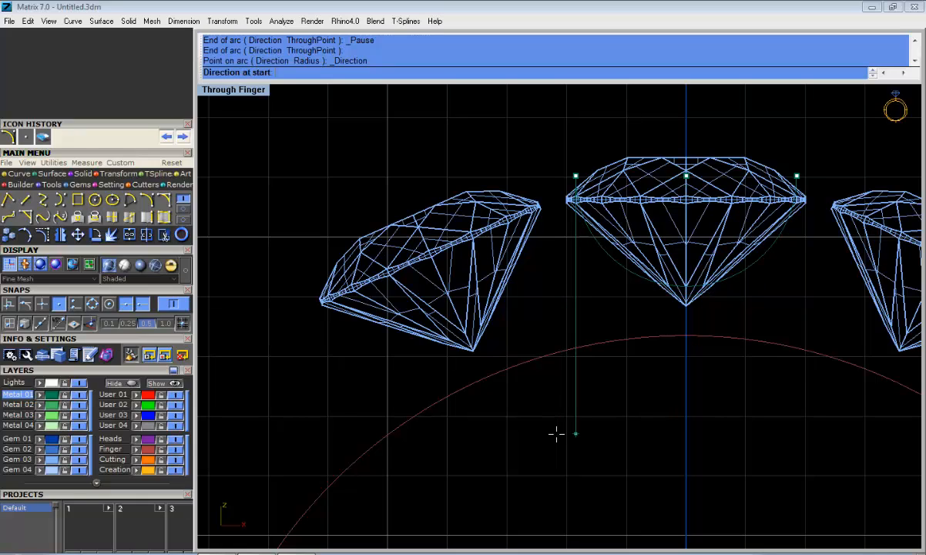
left_click(558, 440)
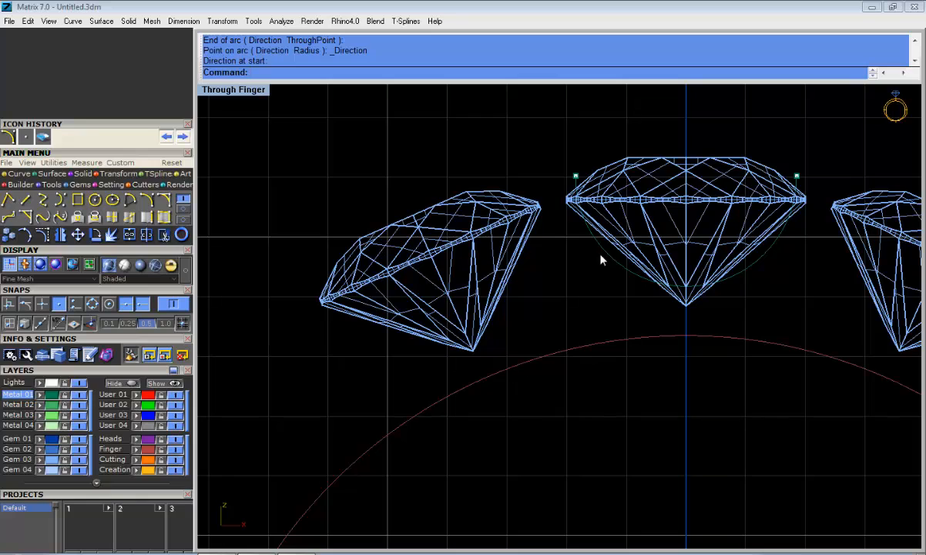
Show the arc's control points and move the three lowest ones slightly straight down, bringing the curve's bottom near the diamond's tip
right_click_drag(602, 259, 532, 296)
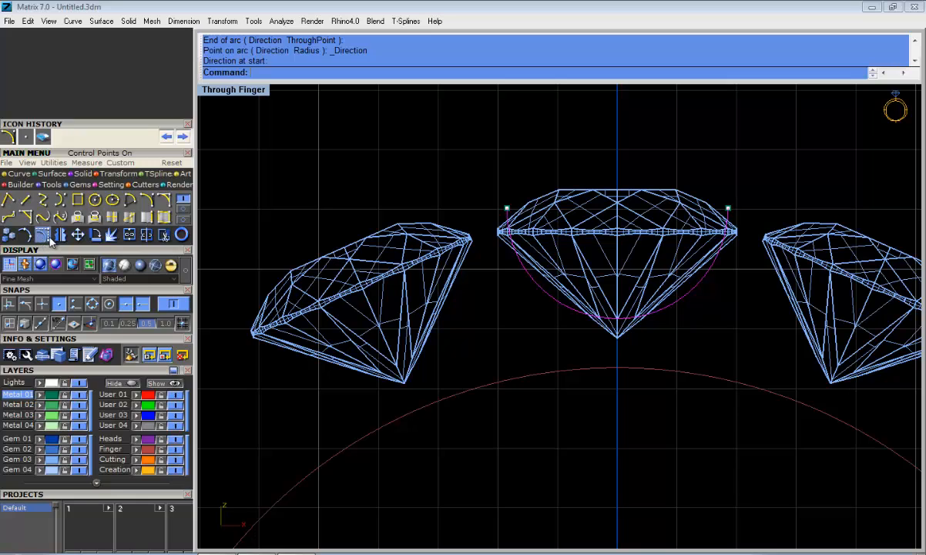
left_click(48, 238)
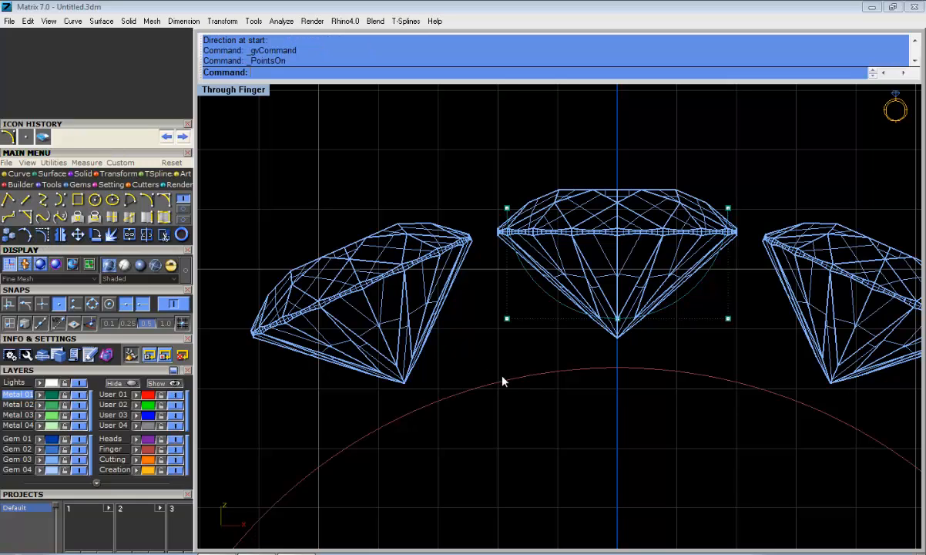
left_click_drag(476, 321, 765, 328)
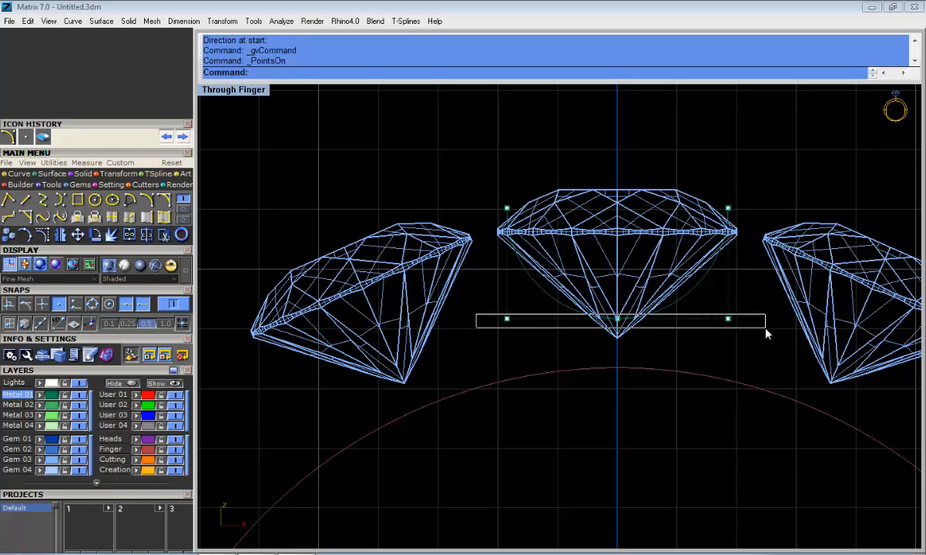
left_click_drag(767, 332, 768, 332)
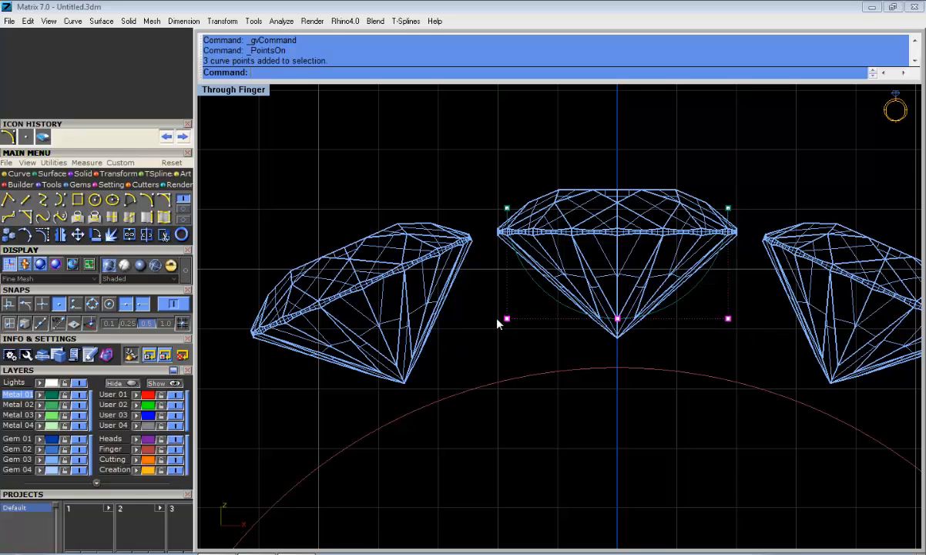
left_click(77, 234)
left_click(660, 435)
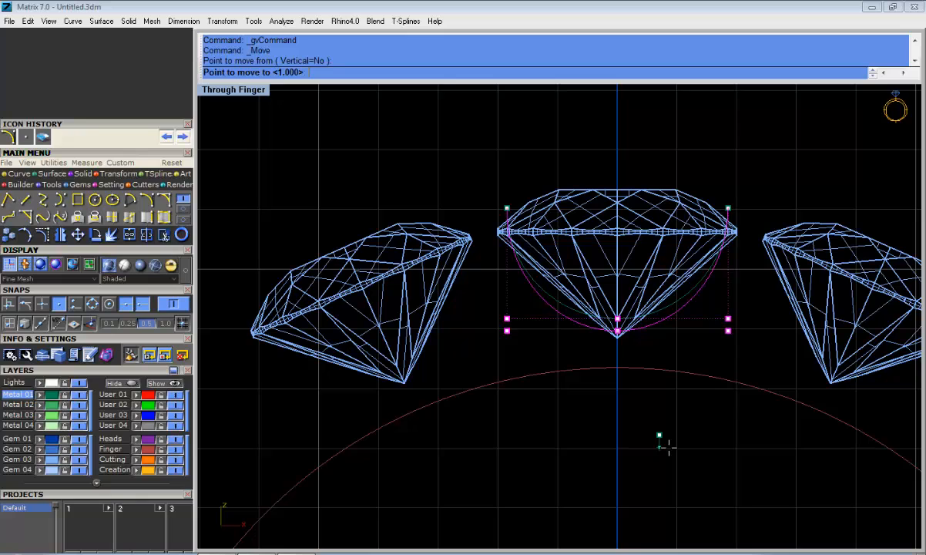
left_click(669, 447)
Delete the two construction points at the arc's upper ends
right_click_drag(575, 294, 590, 335)
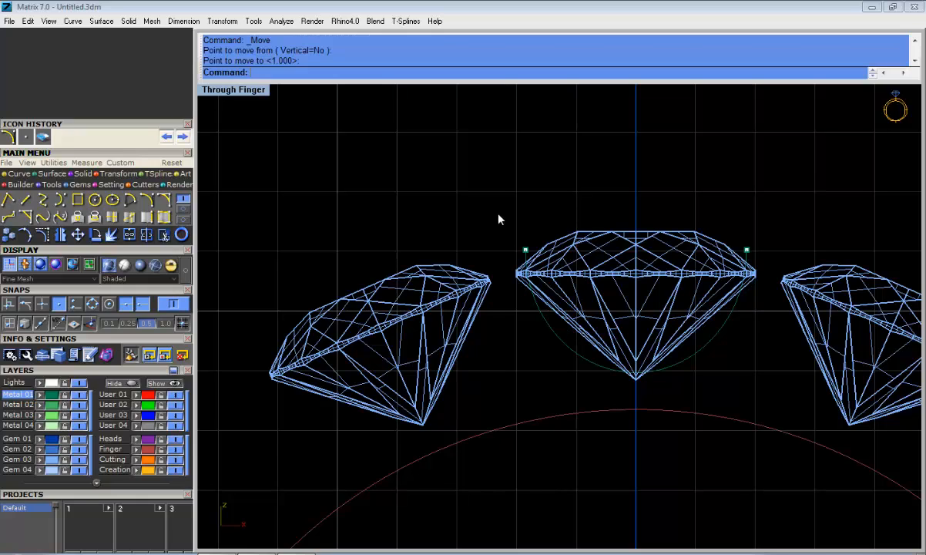
left_click_drag(496, 206, 782, 259)
key("Delete")
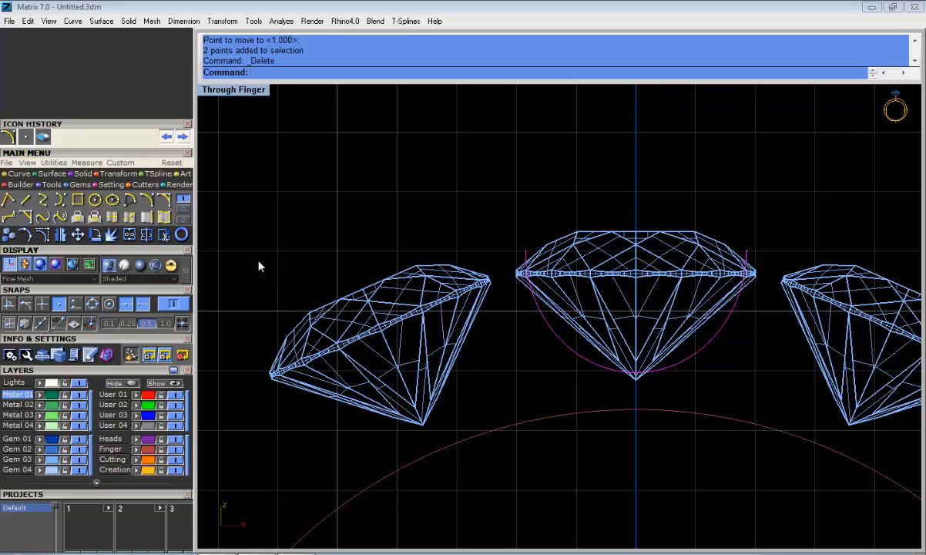
left_click(183, 208)
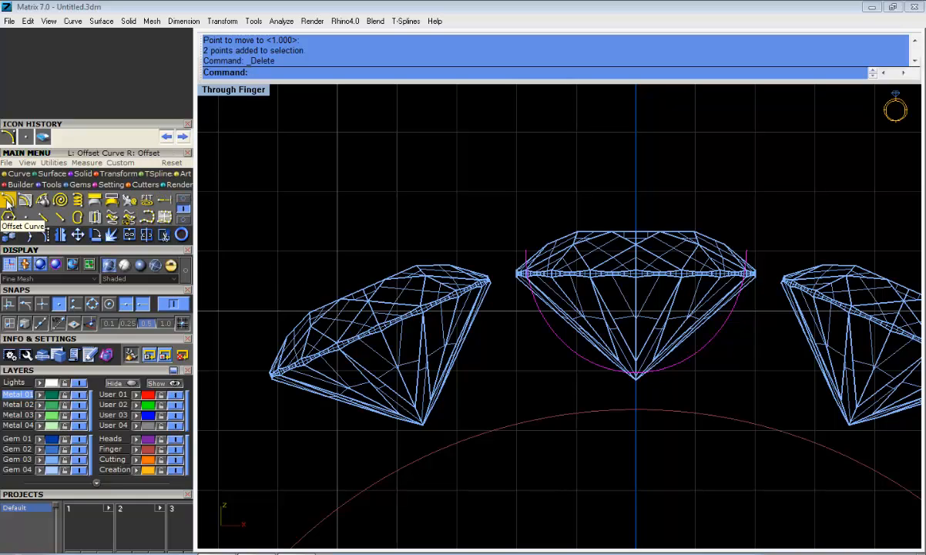
left_click(183, 199)
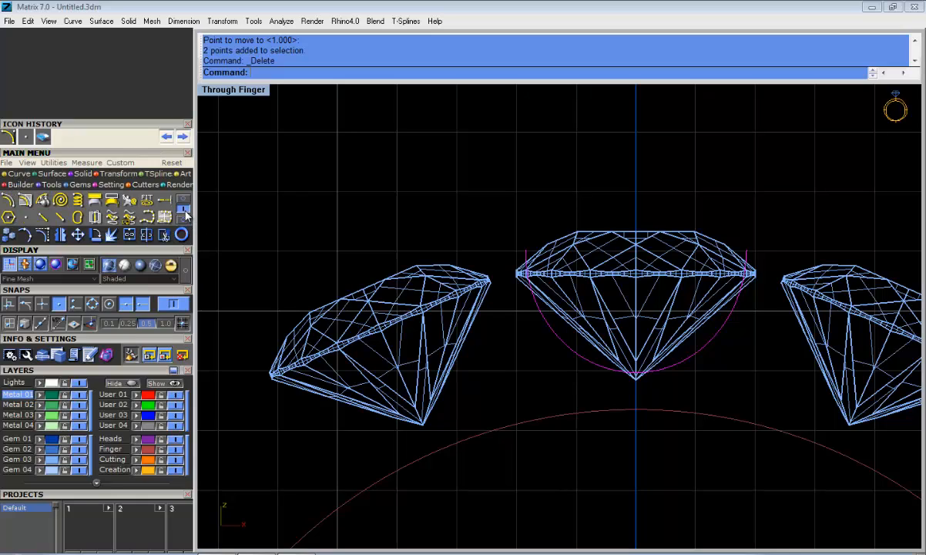
Offset the setting curve outward beneath the centre diamond by 0.9 mm, keeping sharp corners
left_click(7, 202)
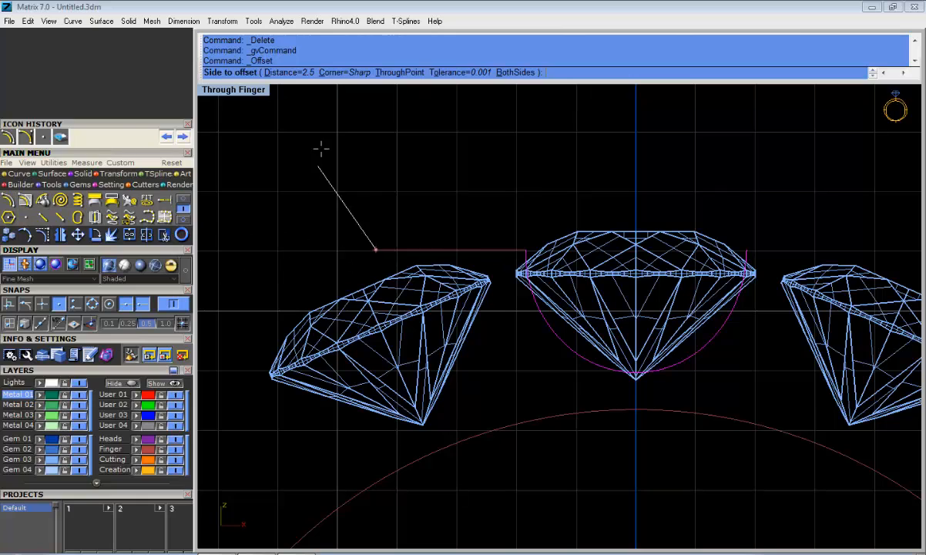
scroll(376, 221, "down", 2)
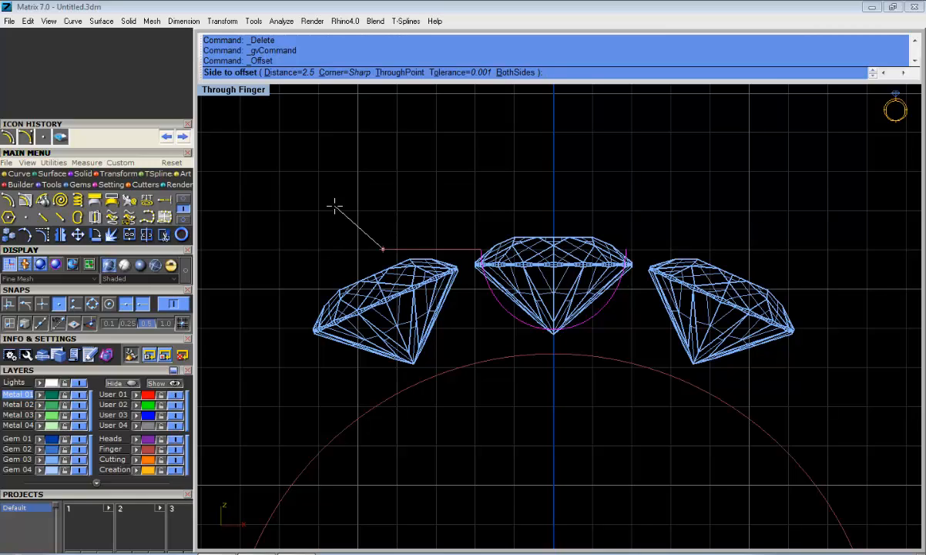
key("Return")
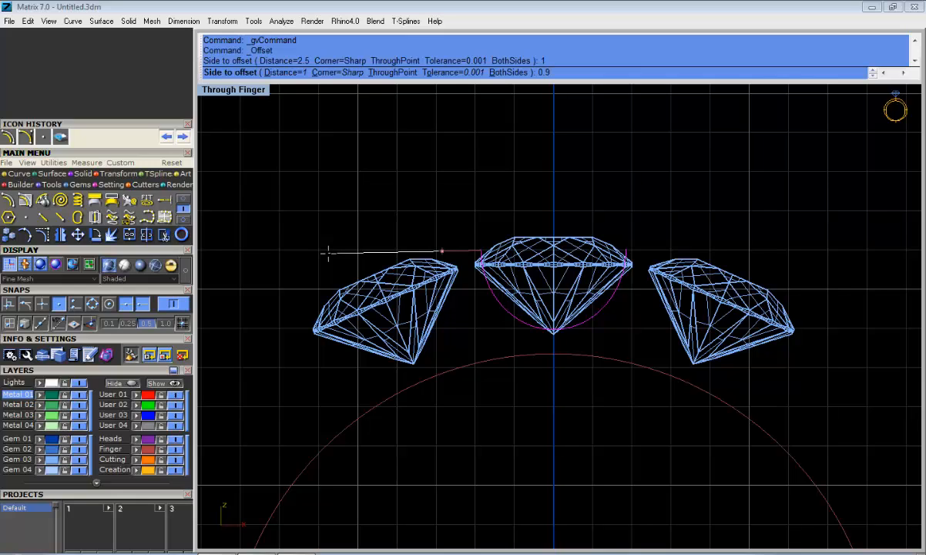
key("Return")
scroll(344, 244, "up", 1)
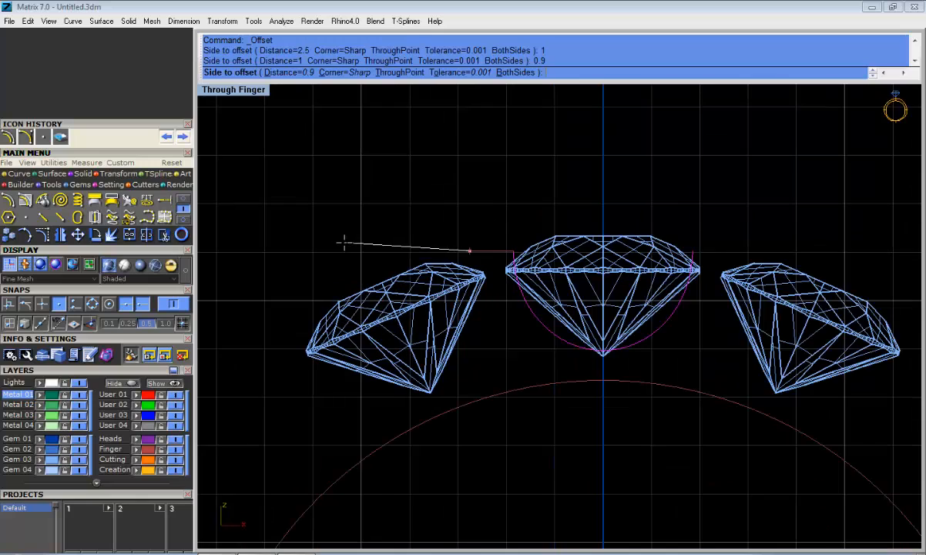
scroll(344, 243, "up", 1)
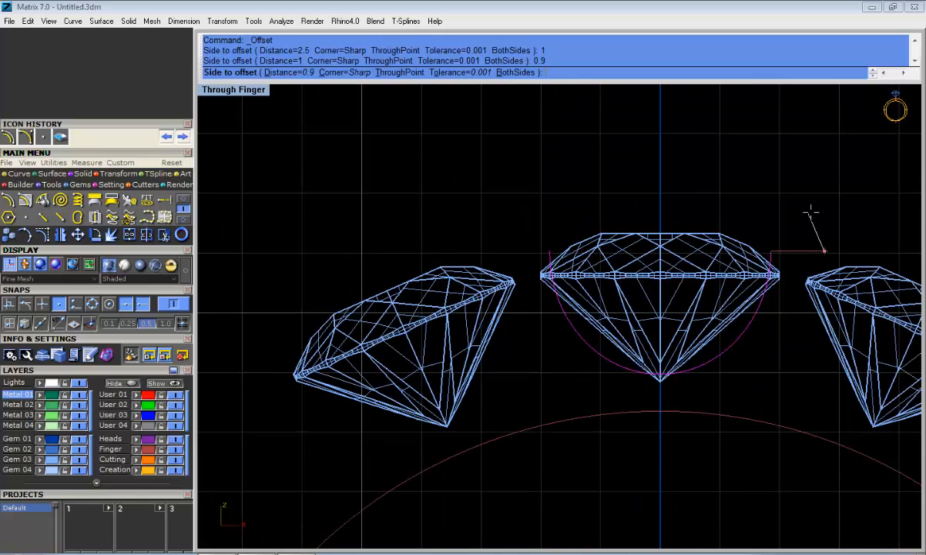
scroll(586, 234, "up", 1)
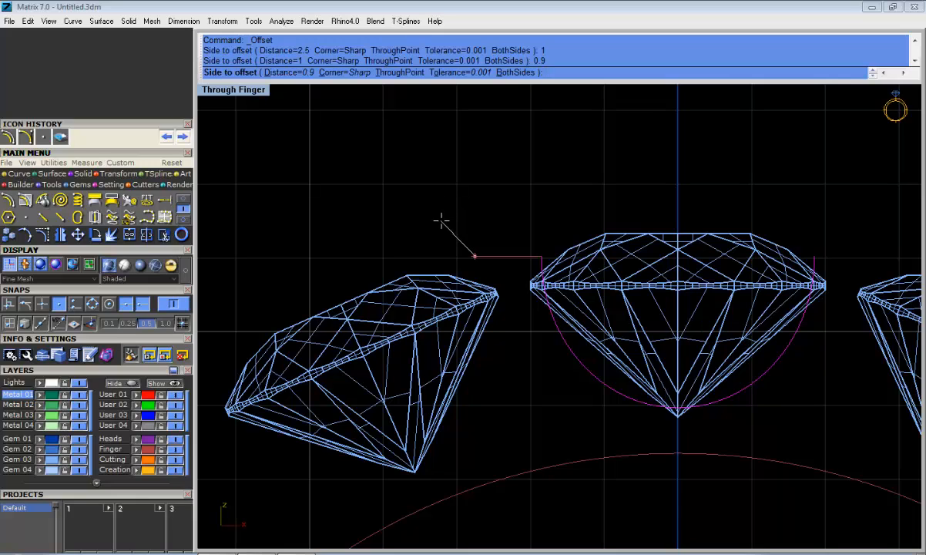
left_click(502, 416)
scroll(505, 368, "down", 6)
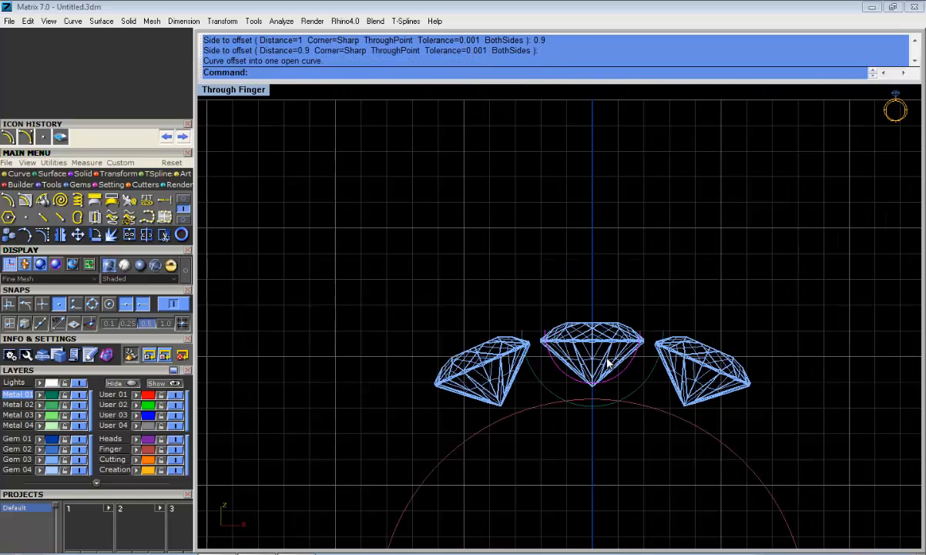
Move the centre diamond and both setting curves straight up until the outer curve's bottom rests on the finger rail, and clear the selection
scroll(608, 362, "up", 2)
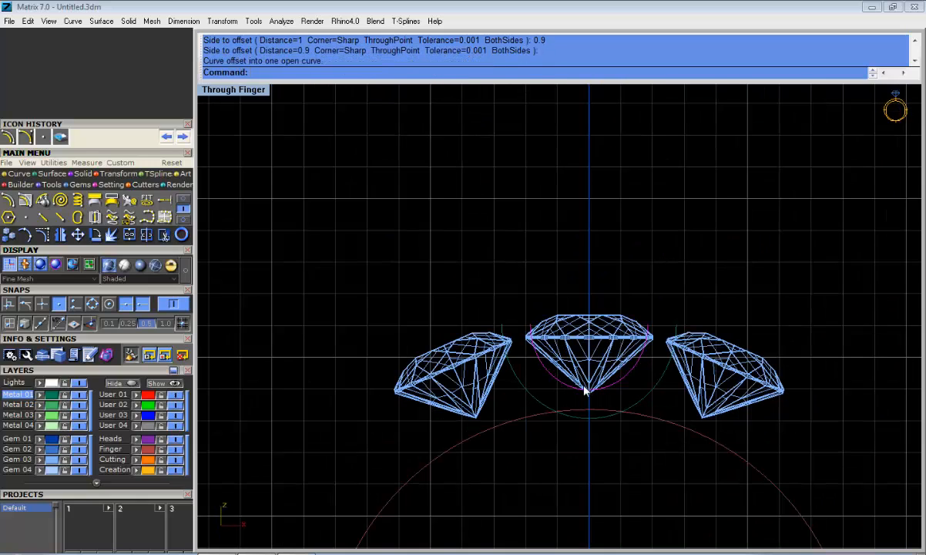
scroll(555, 362, "up", 2)
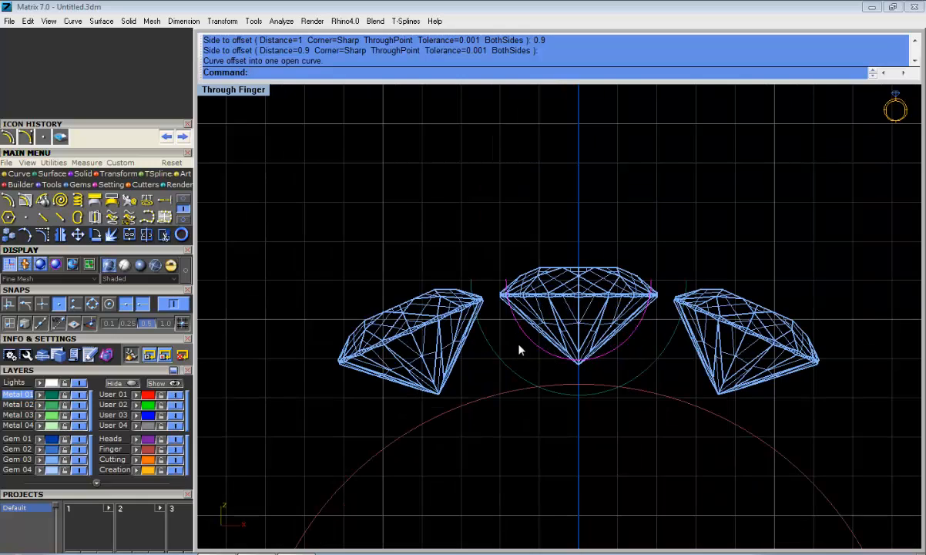
scroll(533, 325, "up", 3)
scroll(592, 301, "down", 2)
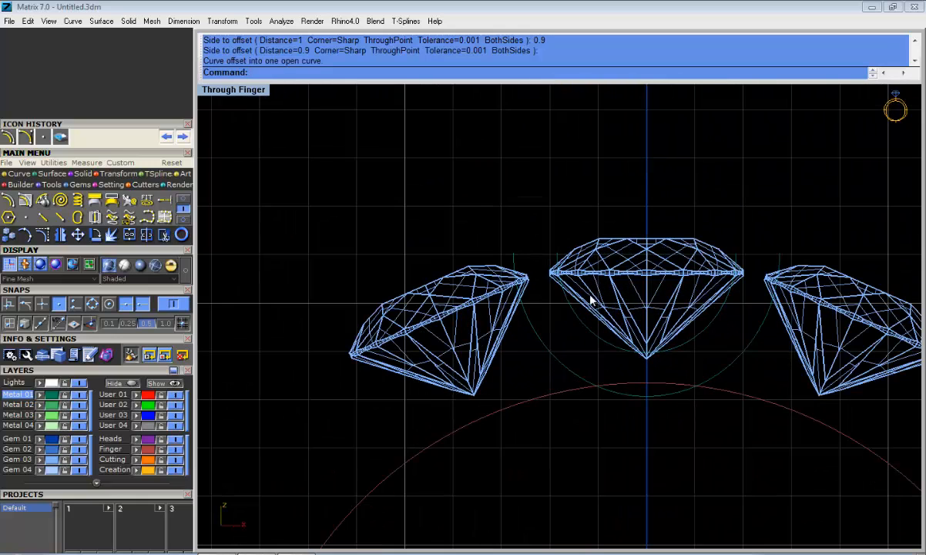
scroll(613, 356, "up", 3)
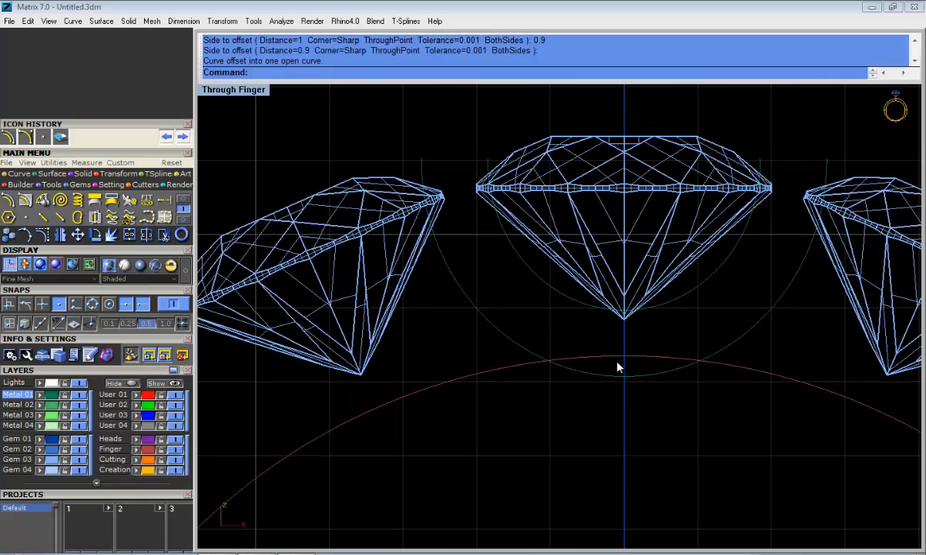
scroll(623, 357, "down", 4)
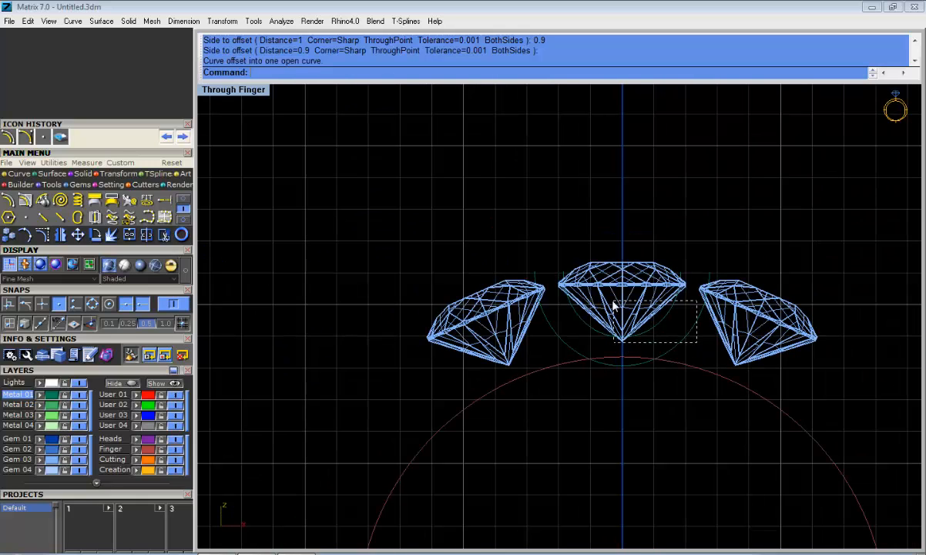
mouse_move(614, 306)
left_mouse_down()
mouse_move(607, 300)
mouse_move(626, 312)
left_mouse_up()
scroll(621, 325, "up", 2)
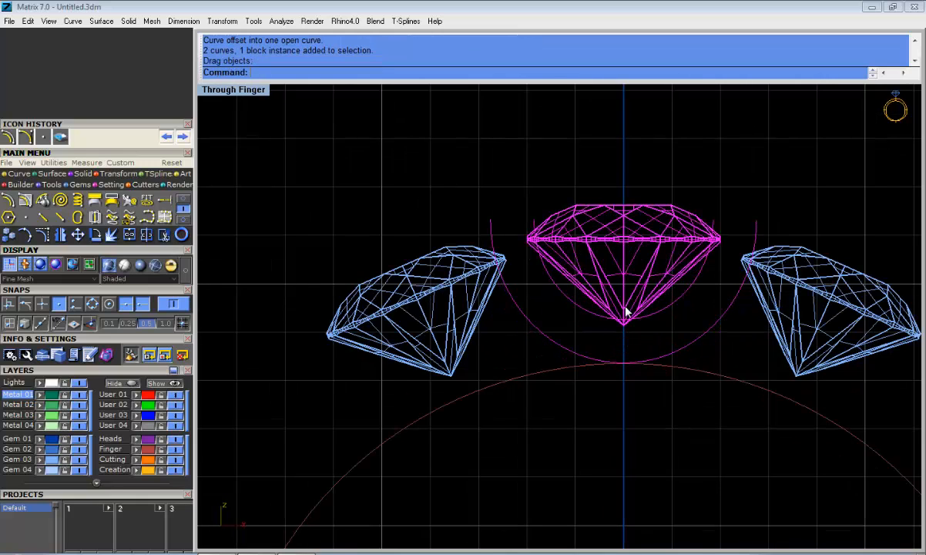
scroll(626, 312, "down", 3)
left_click(748, 250)
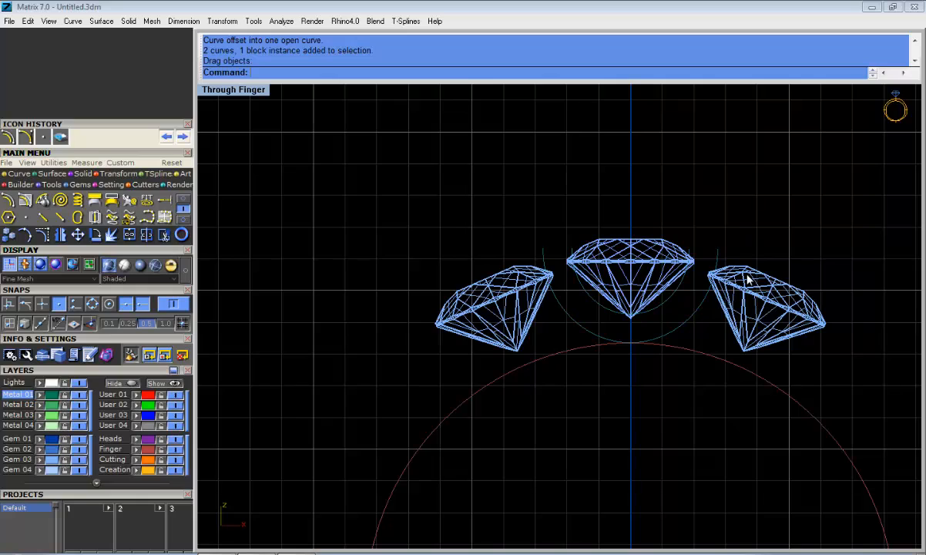
Delete the two side diamonds, keeping the raised centre diamond and its setting curves
left_click(748, 279)
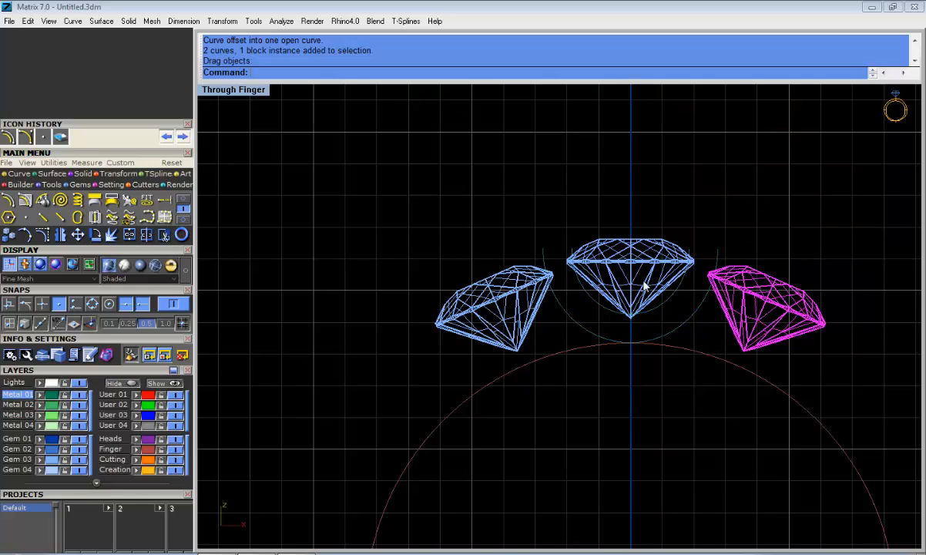
left_click(558, 222)
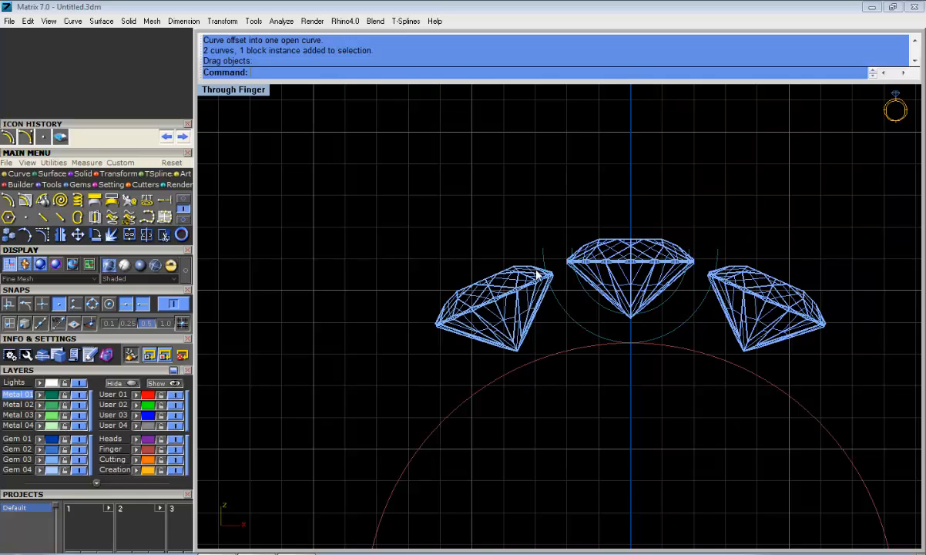
left_click(776, 294)
left_click(473, 305, "shift")
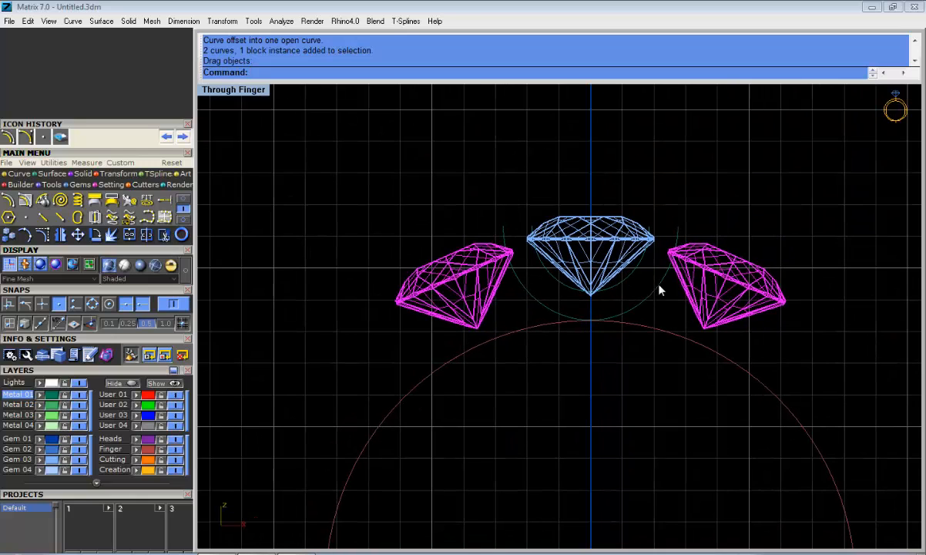
key("Delete")
Rotate a copy of the centre diamond clockwise around the origin (0), leaving a small gap between the two stones
left_click(614, 230)
right_click_drag(559, 262, 475, 250)
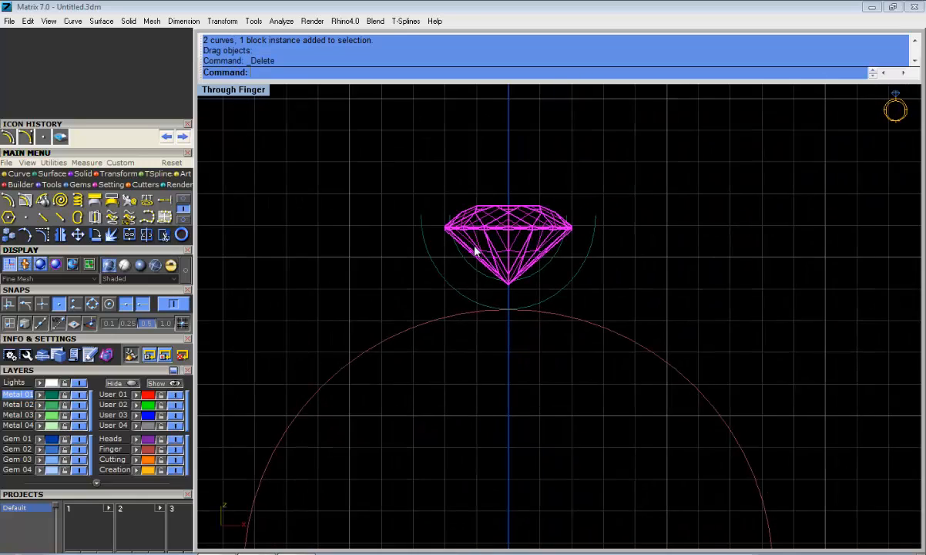
scroll(491, 230, "up", 4)
scroll(362, 216, "down", 4)
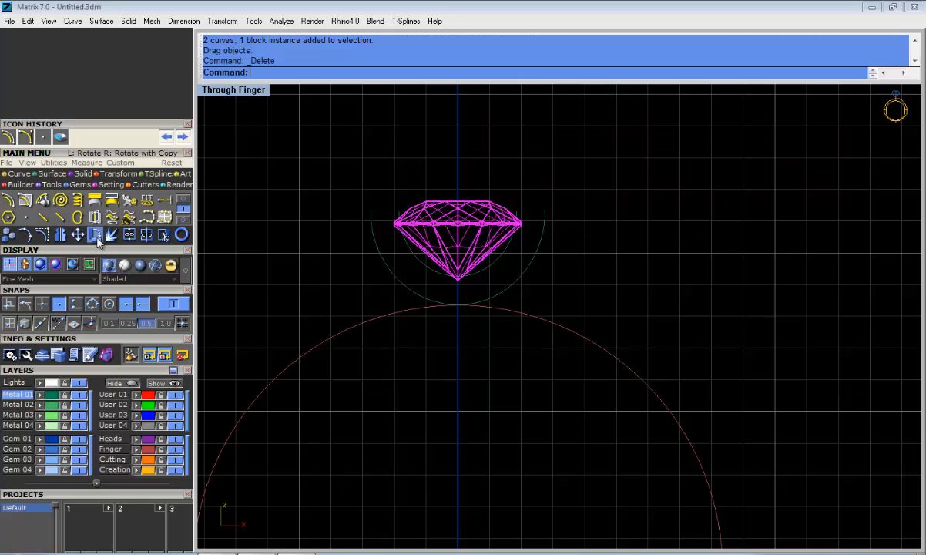
left_click(96, 238)
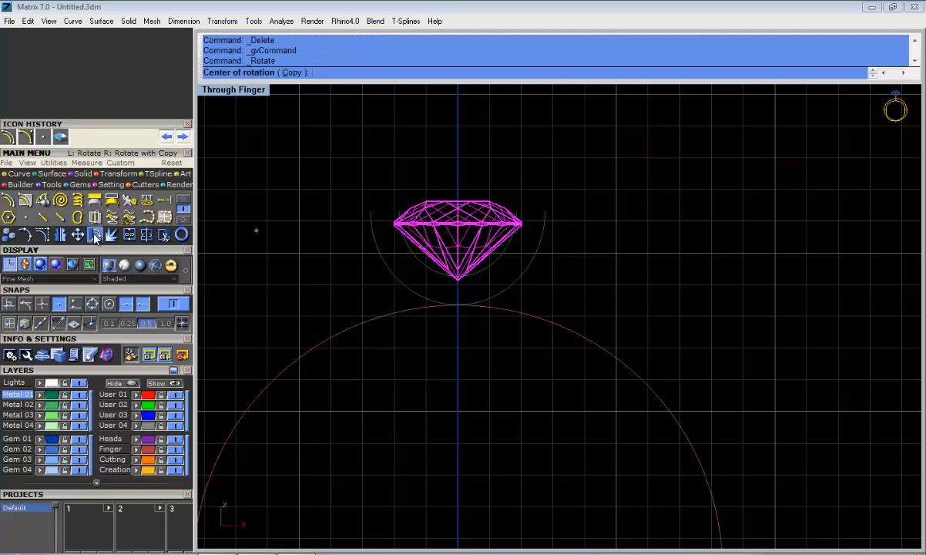
left_click(292, 72)
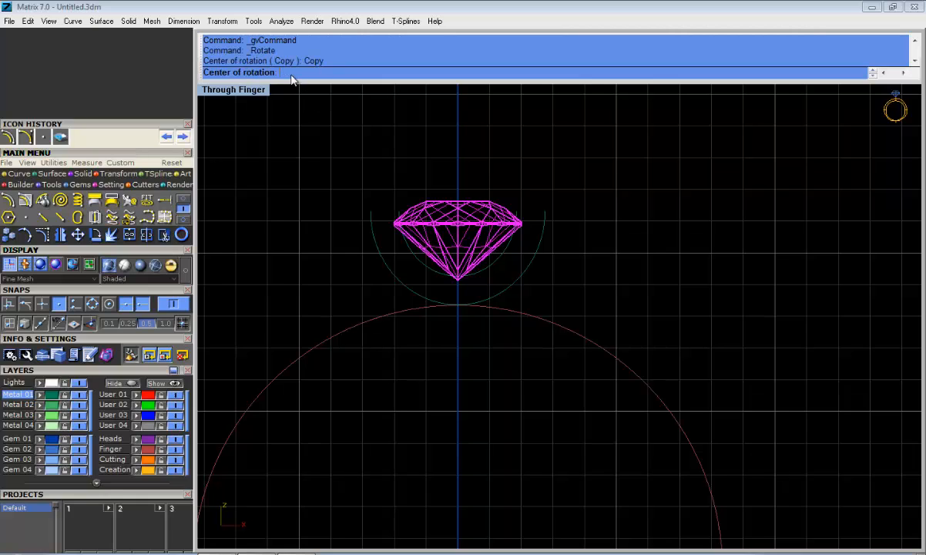
scroll(313, 142, "down", 2)
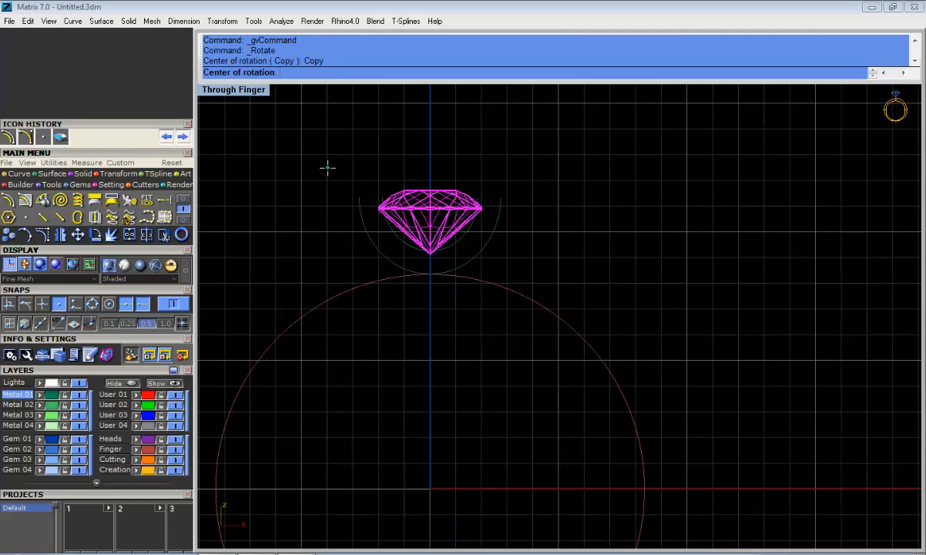
type("0")
key("Return")
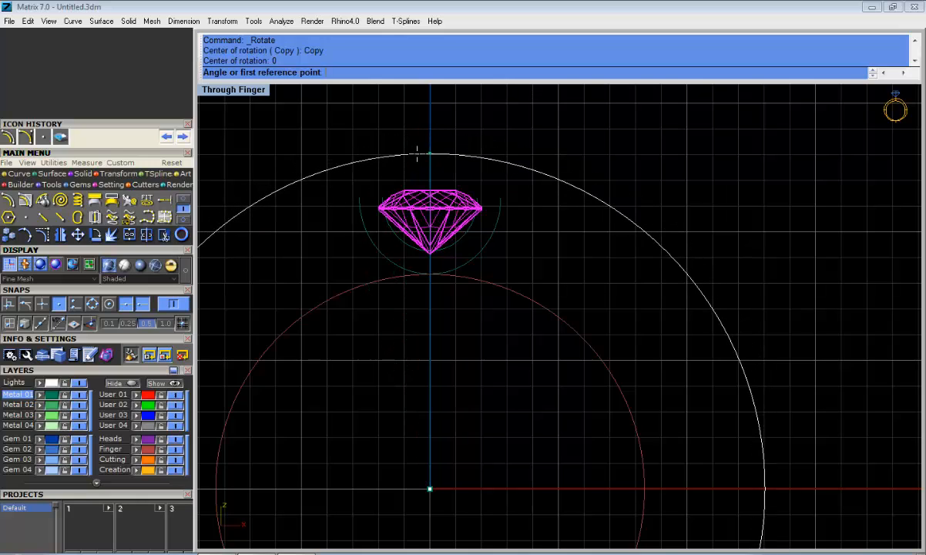
left_click(429, 154)
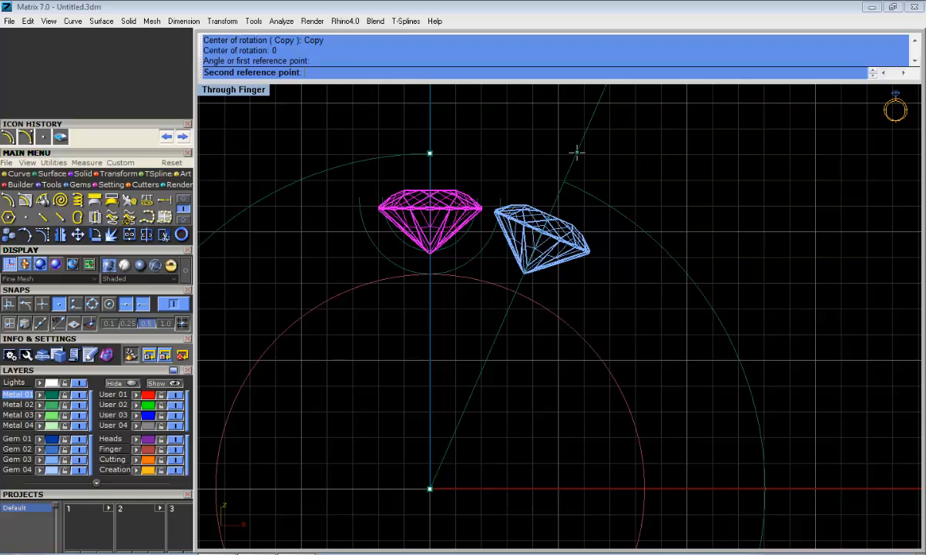
left_click(575, 149)
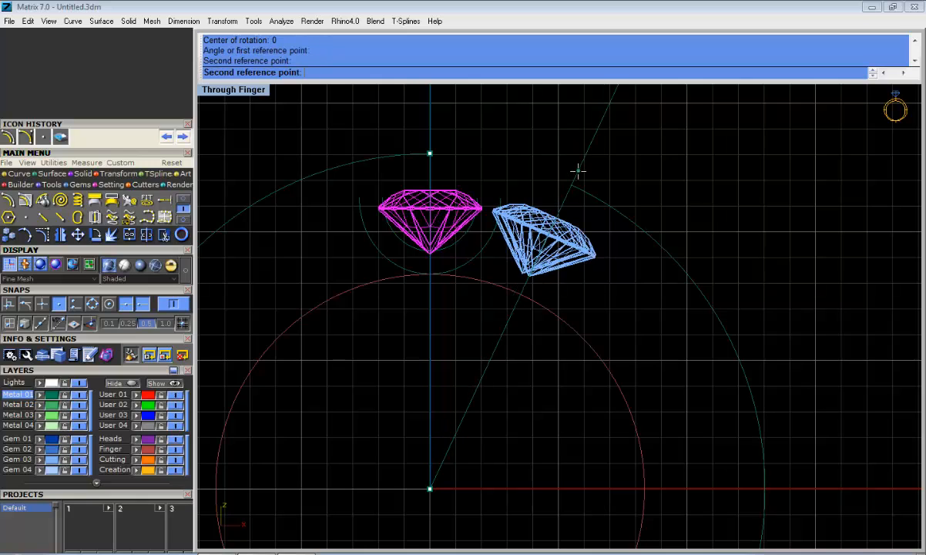
key("Return")
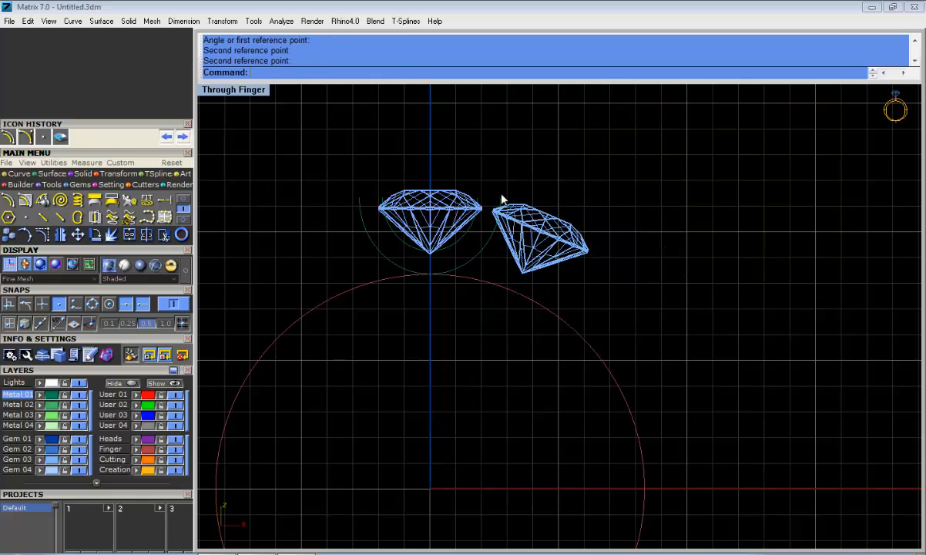
Mirror a copy of the side diamond across the vertical axis through the origin (0)
scroll(501, 200, "up", 3)
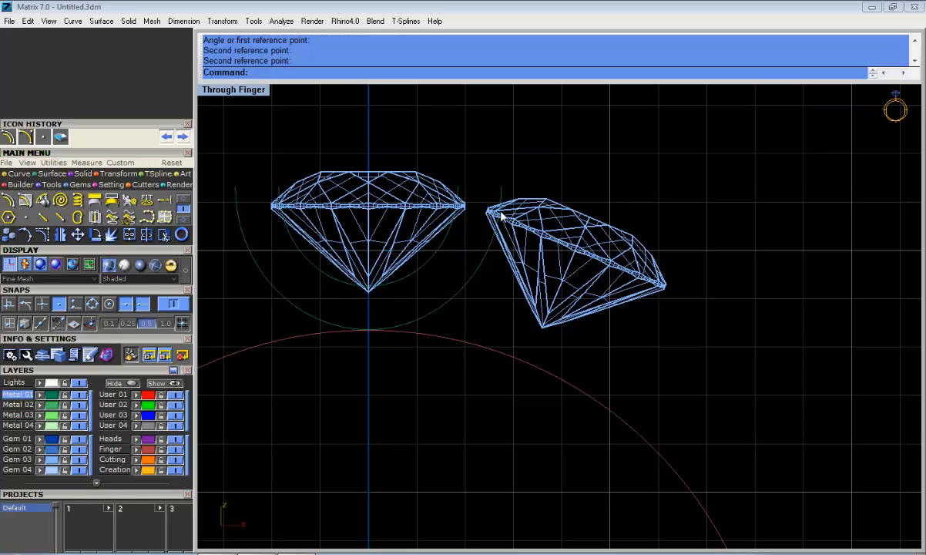
right_click_drag(499, 220, 582, 201)
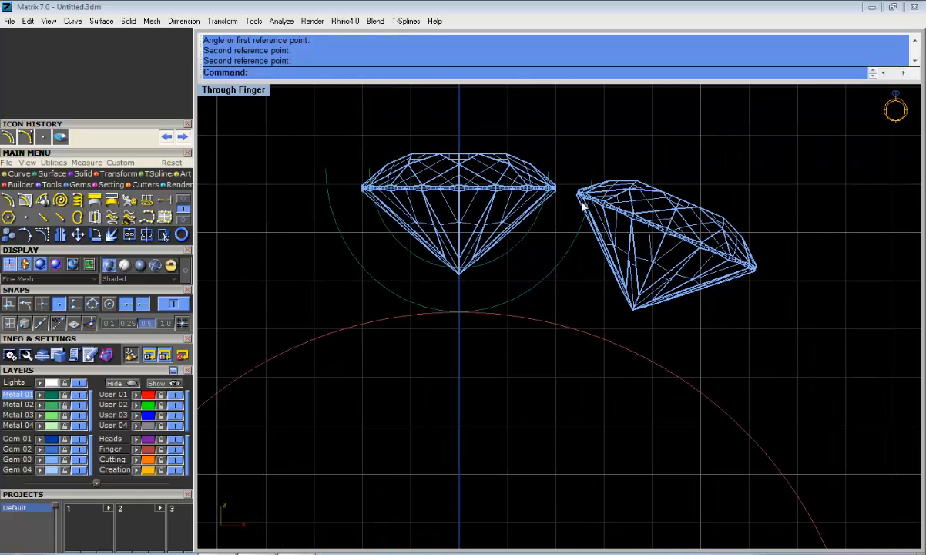
scroll(582, 202, "down", 1)
right_click_drag(542, 231, 561, 224)
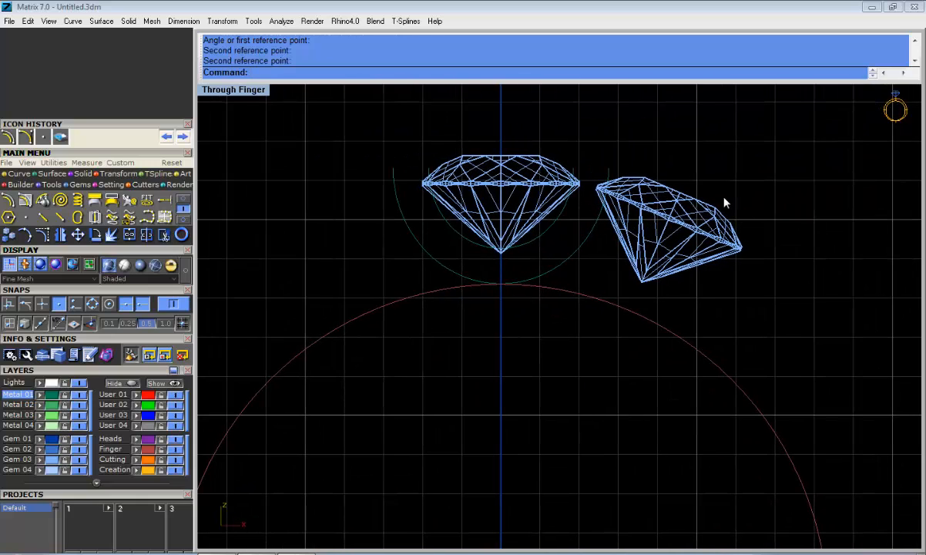
left_click(647, 207)
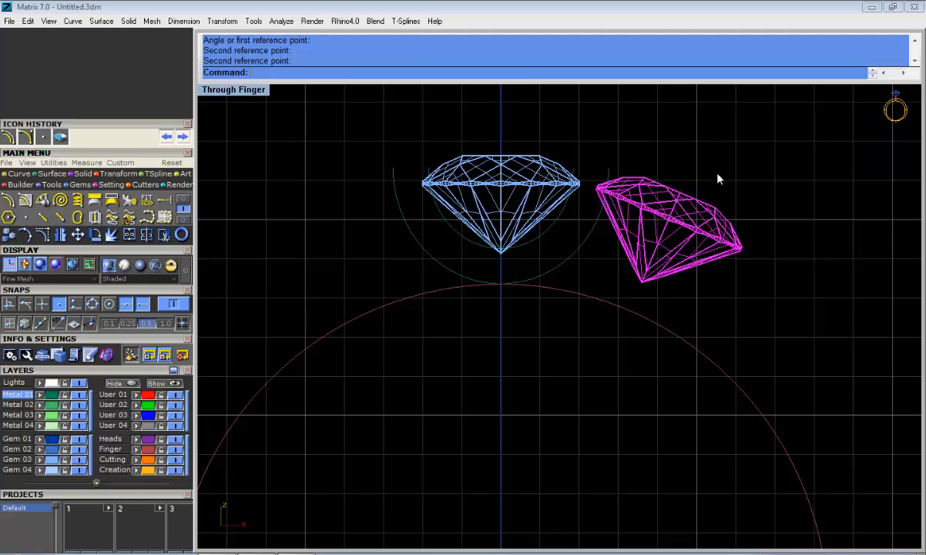
left_click(59, 236)
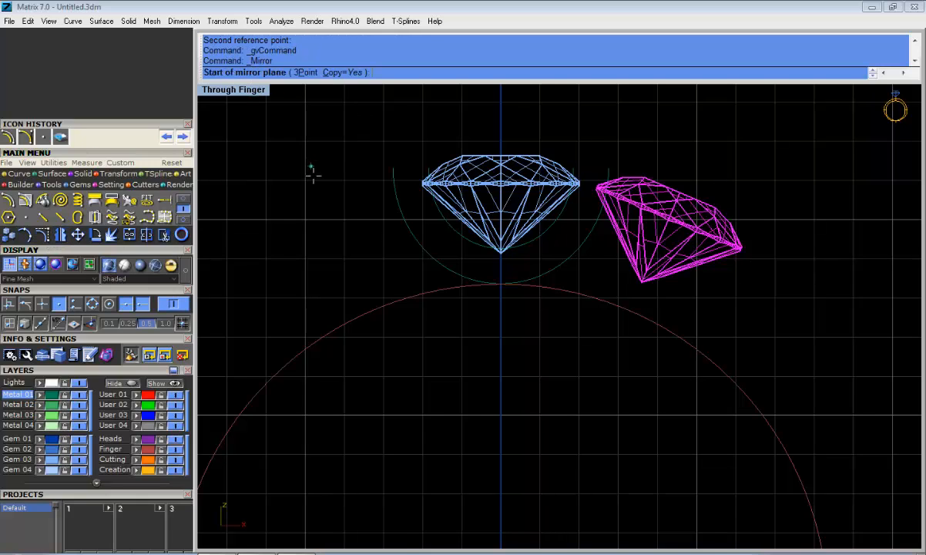
scroll(313, 176, "down", 2)
type("0")
key("Return")
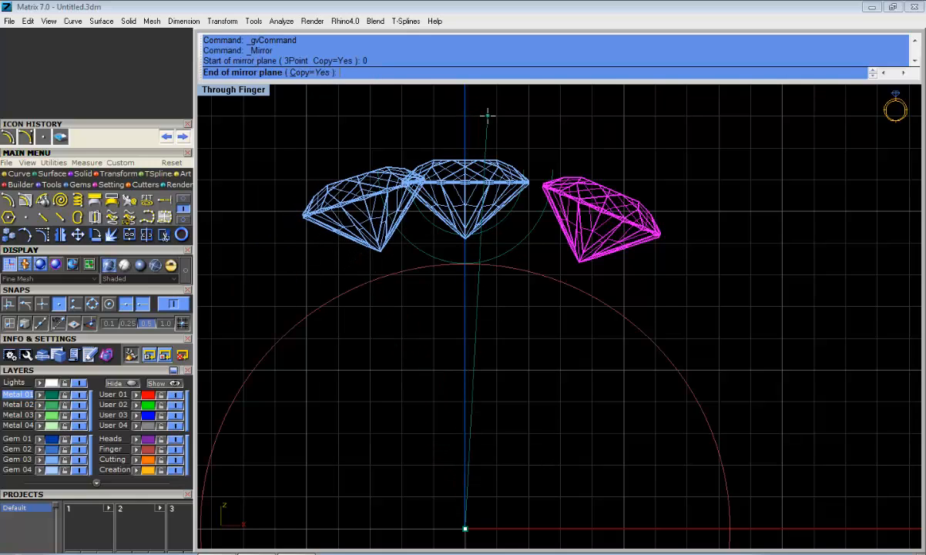
key("shift")
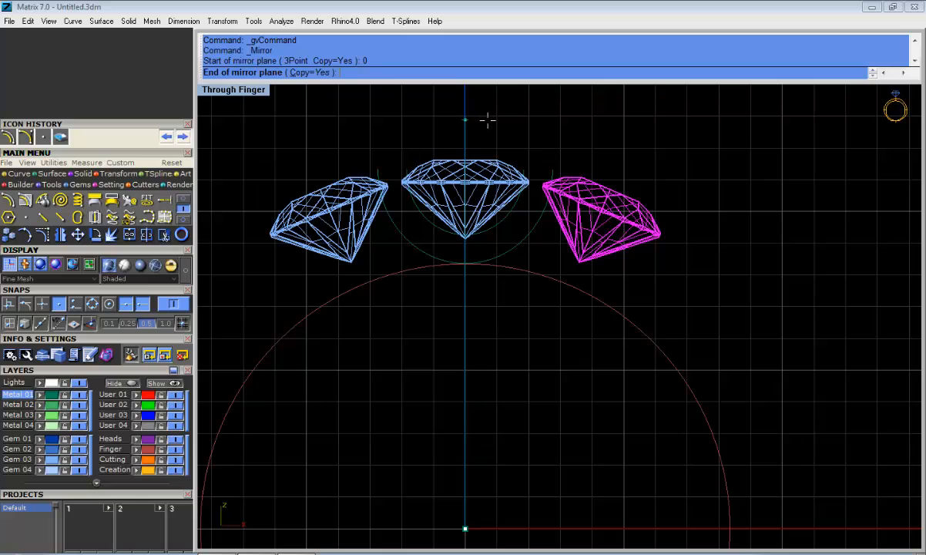
left_click(488, 120)
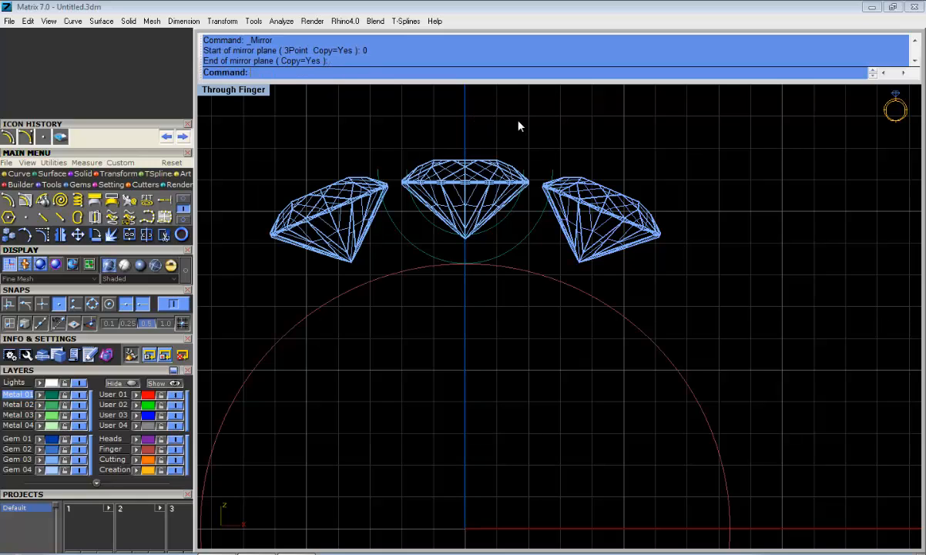
scroll(566, 207, "up", 2)
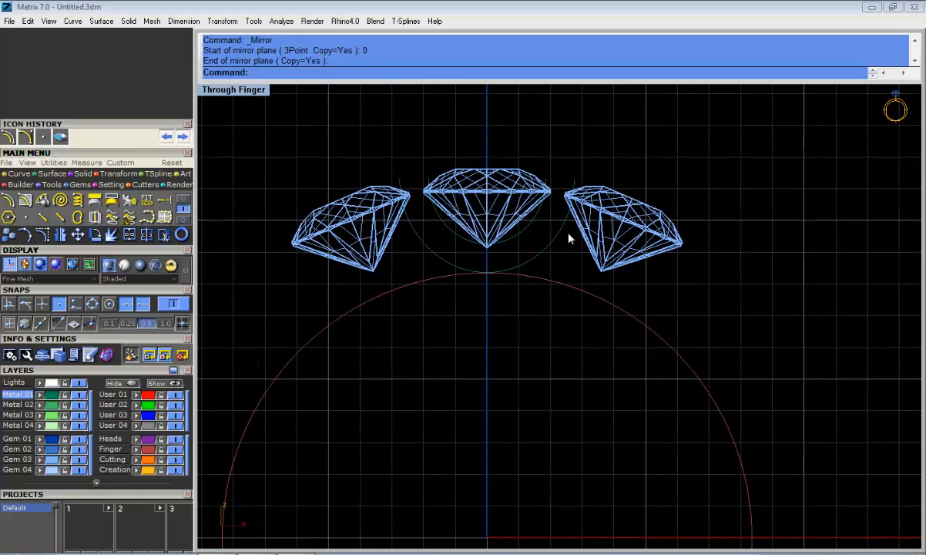
Rotate a copy of both centre setting curves clockwise around the origin (0), aligning it with the culet of the right side diamond
scroll(408, 200, "up", 3)
right_click_drag(414, 196, 418, 218)
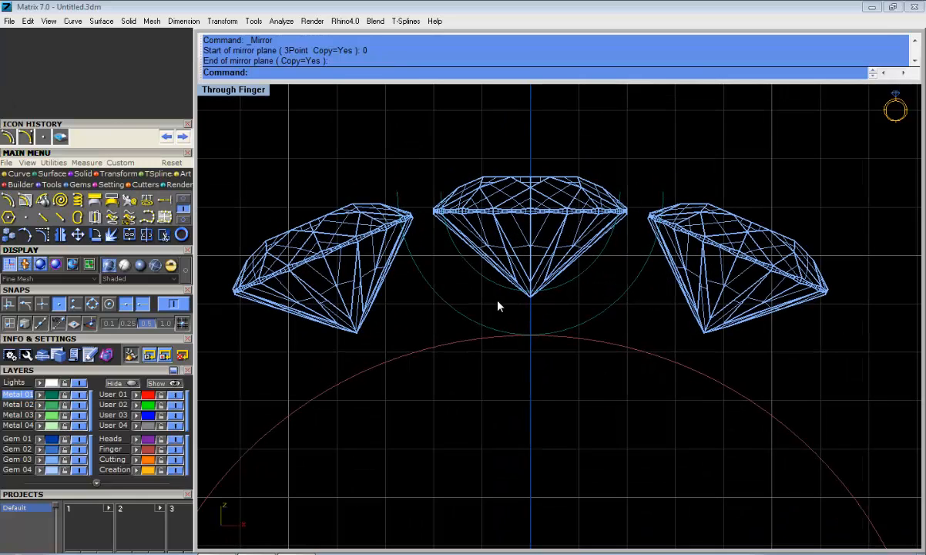
left_click_drag(419, 274, 424, 277)
scroll(571, 284, "down", 1)
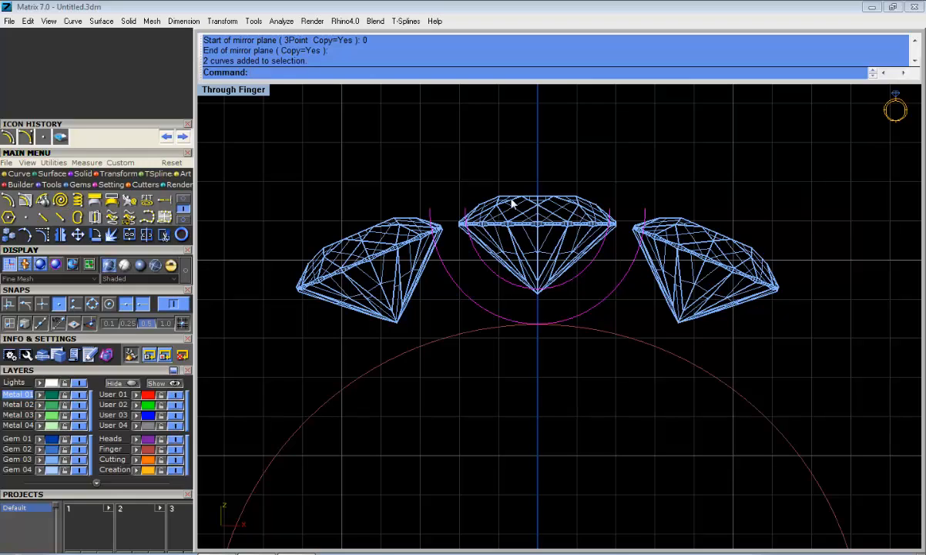
left_click(94, 234)
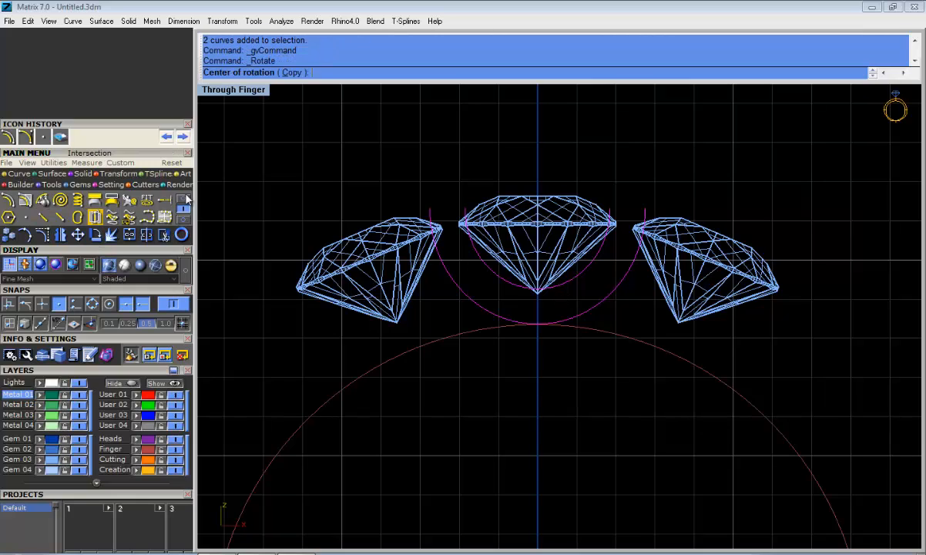
left_click(291, 72)
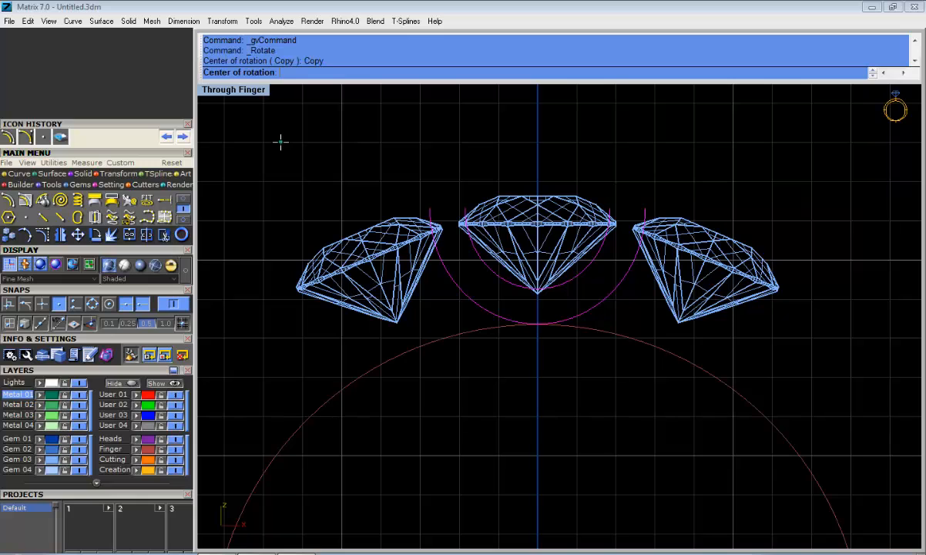
type("0")
key("Return")
scroll(297, 146, "down", 3)
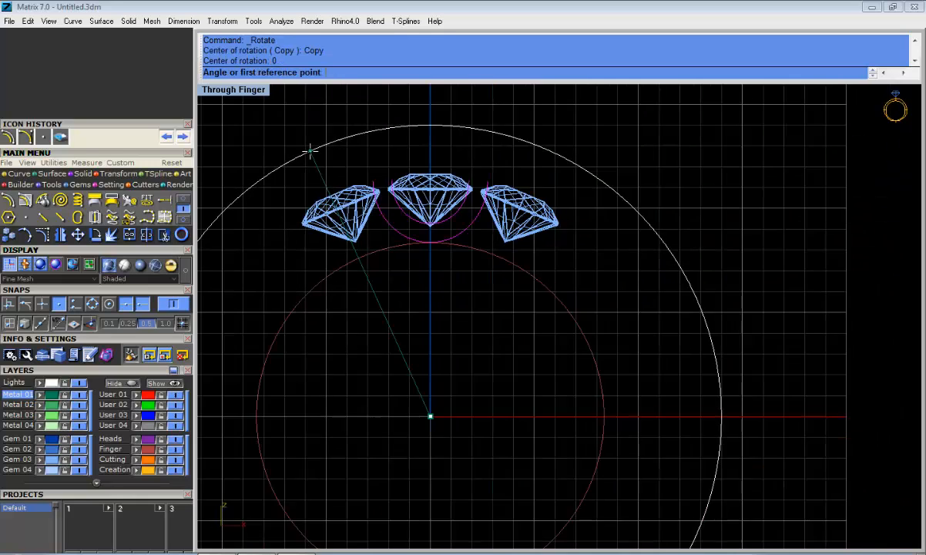
scroll(458, 124, "up", 1)
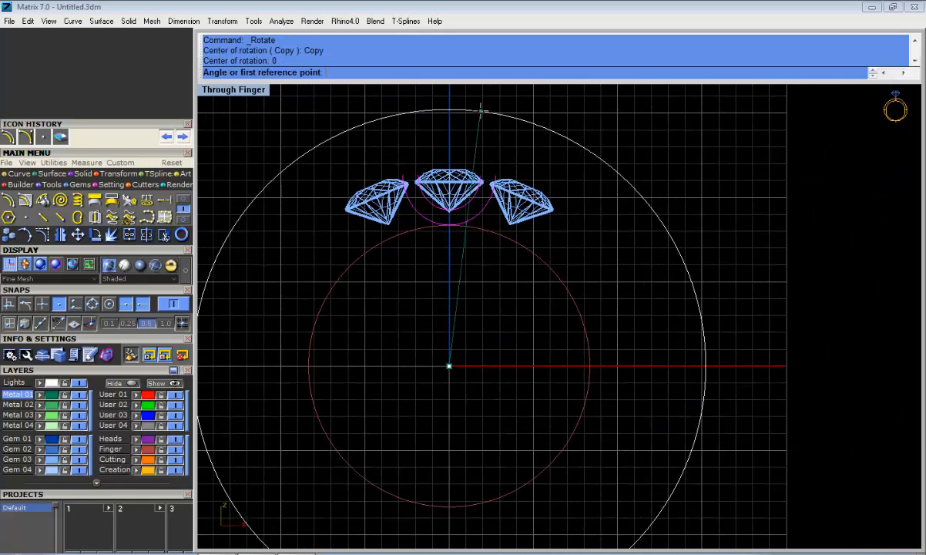
left_click(472, 118)
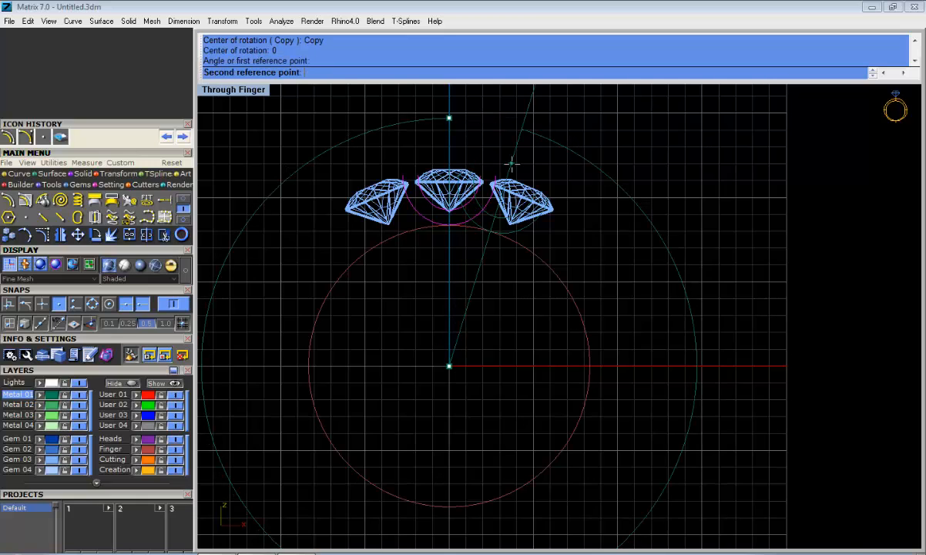
scroll(512, 161, "up", 3)
scroll(546, 219, "up", 1)
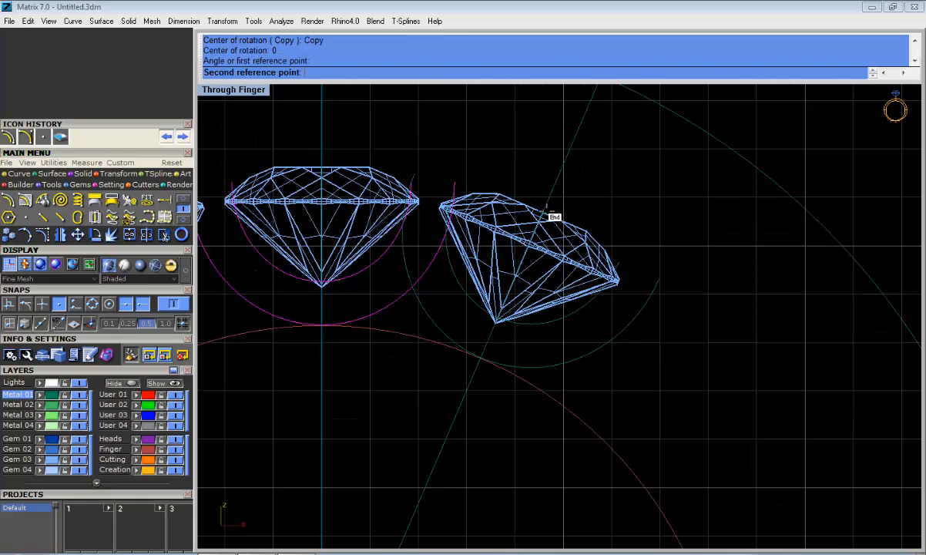
scroll(545, 215, "up", 2)
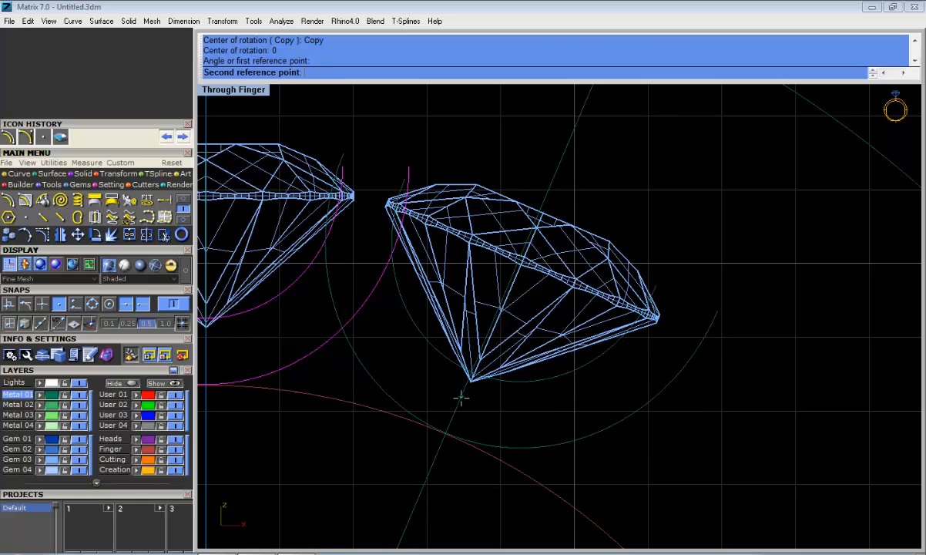
right_click_drag(473, 385, 569, 383)
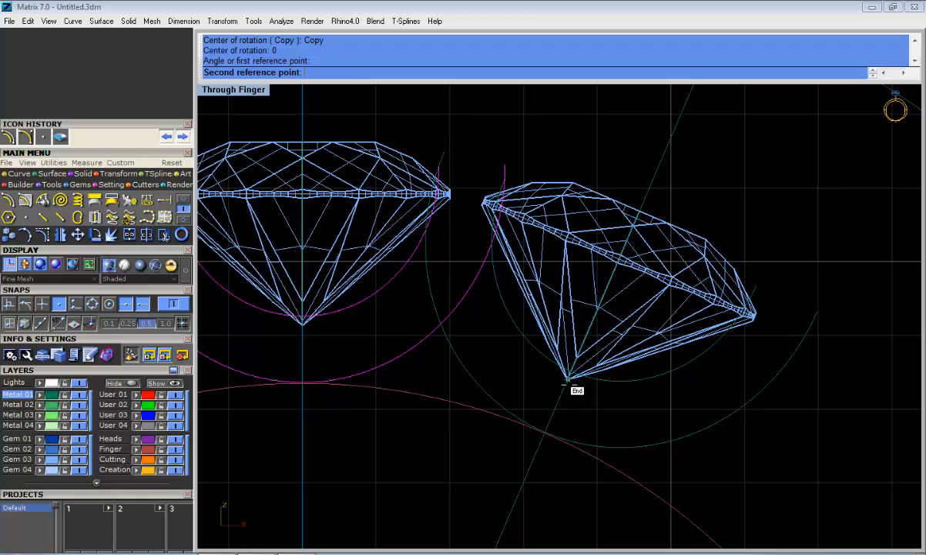
left_click(569, 383)
Place a second rotated copy of the setting curves at the culet of the left side diamond and finish the rotation
scroll(520, 261, "down", 4)
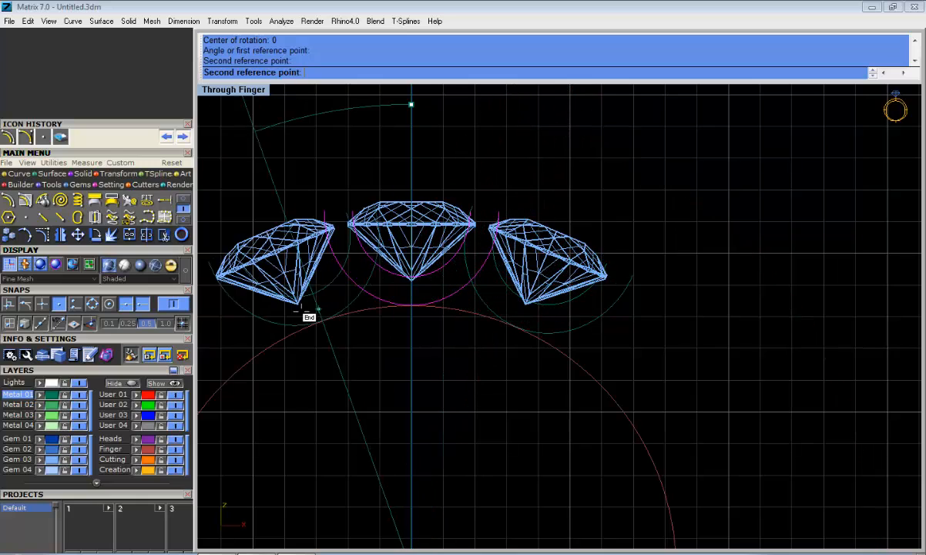
right_click_drag(346, 303, 352, 302)
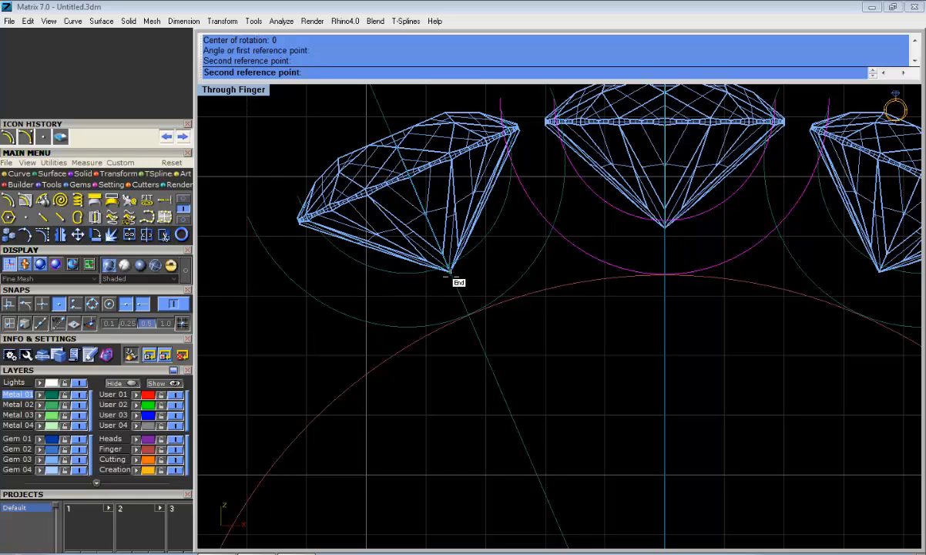
scroll(450, 275, "up", 1)
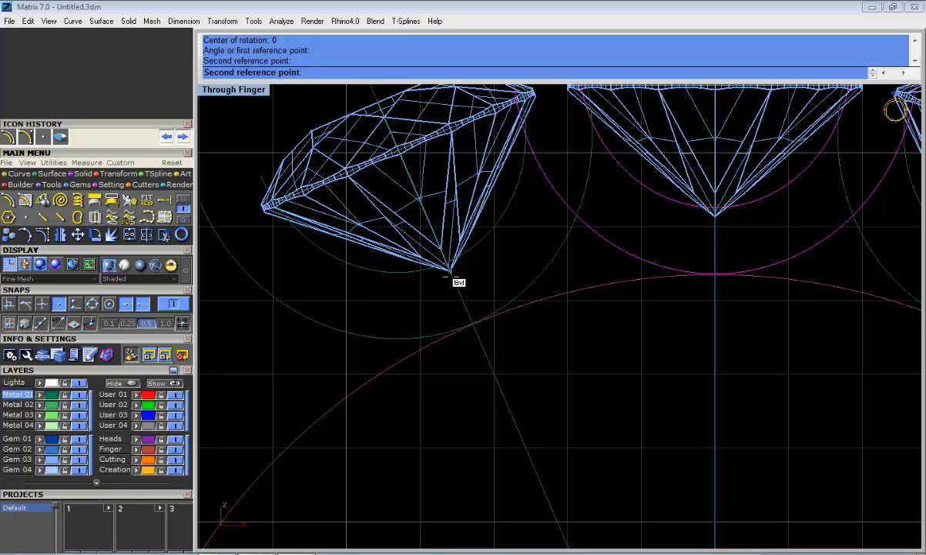
left_click(450, 275)
scroll(572, 248, "down", 2)
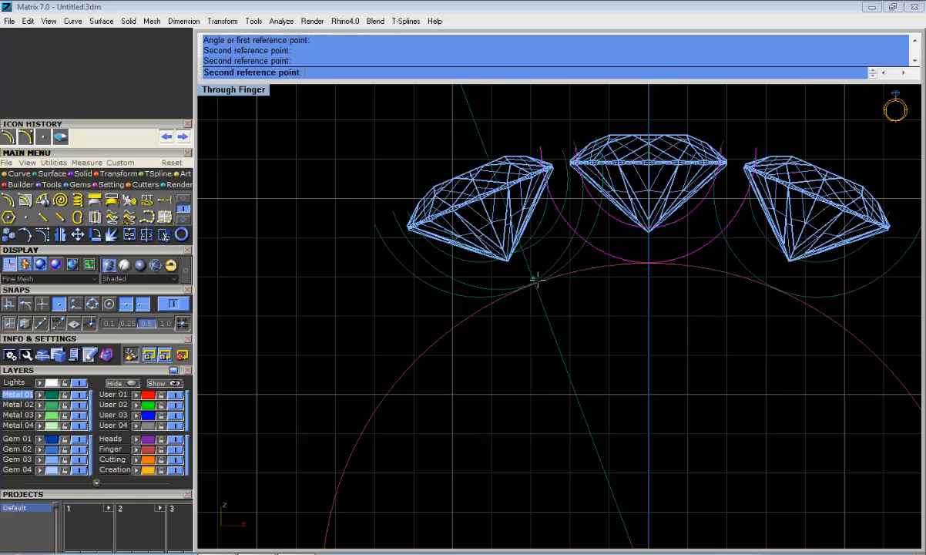
left_click(521, 291)
scroll(567, 311, "down", 3)
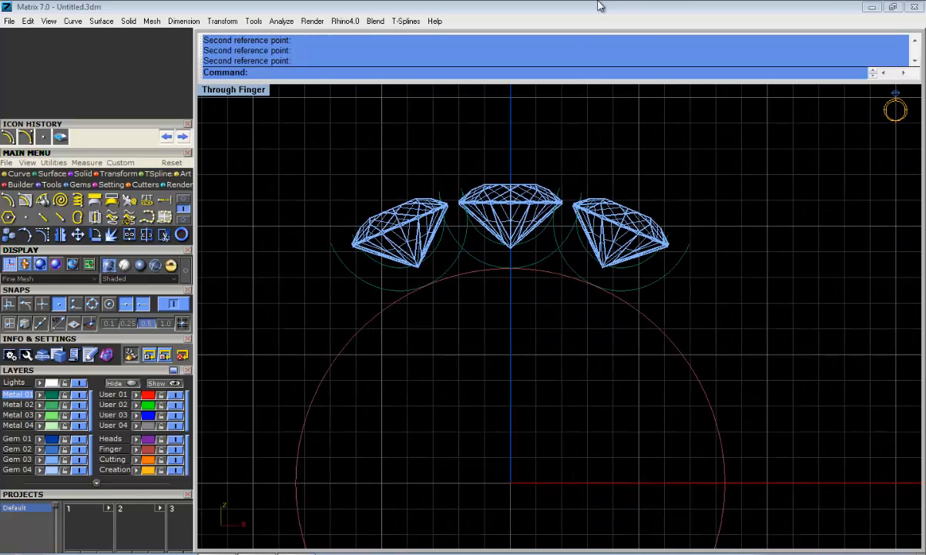
Show the diamonds shaded in the Through Finger view, and hide the Gem 03 layer
scroll(419, 285, "up", 1)
right_click_drag(476, 279, 457, 308)
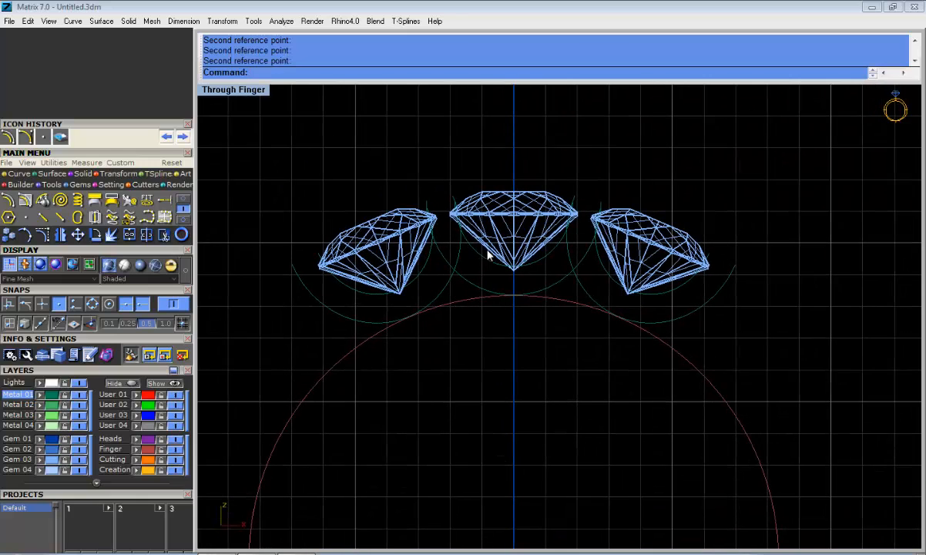
right_click(235, 92)
left_click(255, 56)
right_click_drag(363, 149, 394, 113)
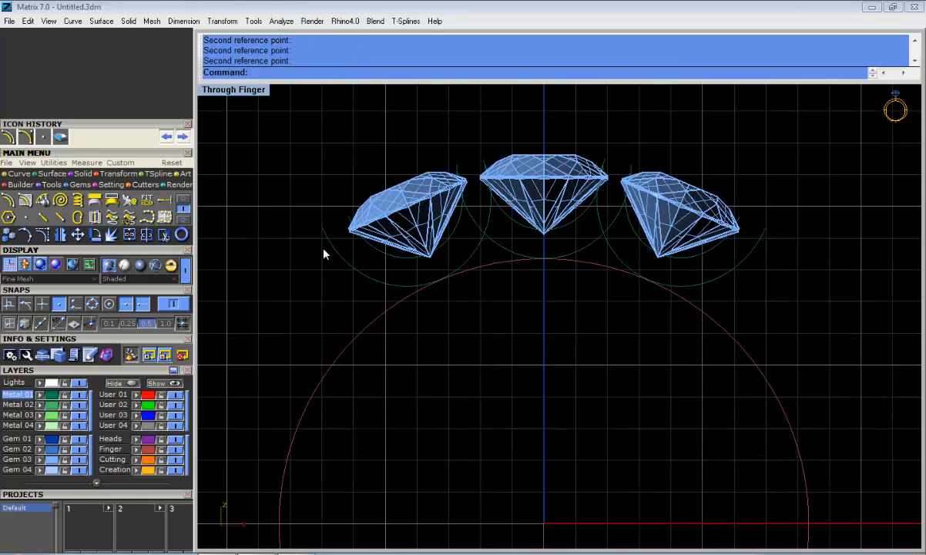
left_click(77, 459)
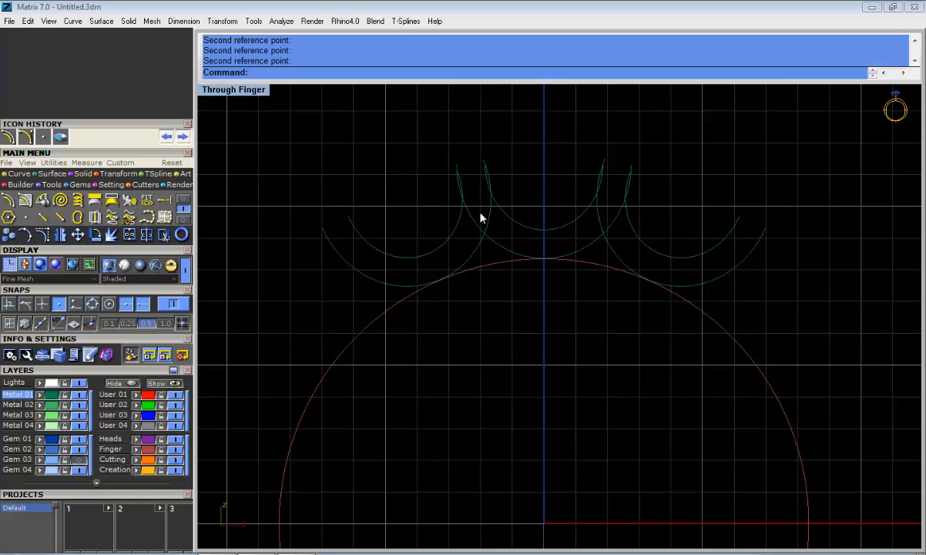
Draw a straight polyline joining the outer ends of the left stone's inner and outer setting curves
right_click_drag(411, 246, 443, 233)
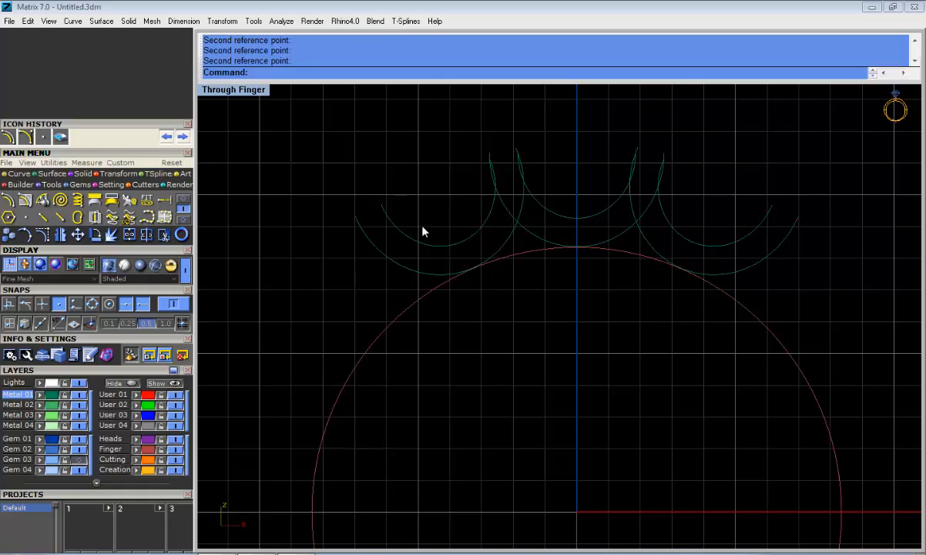
scroll(423, 231, "down", 2)
scroll(450, 210, "up", 2)
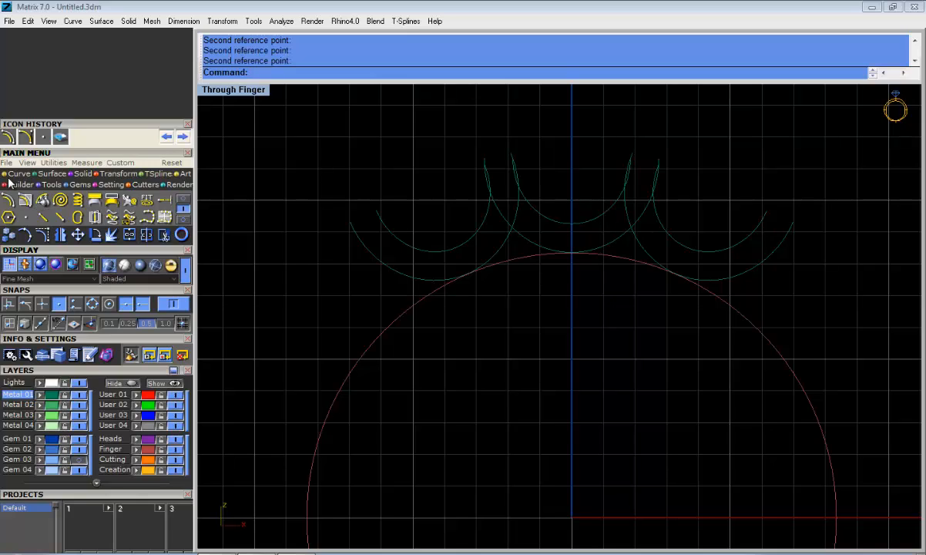
left_click(164, 199)
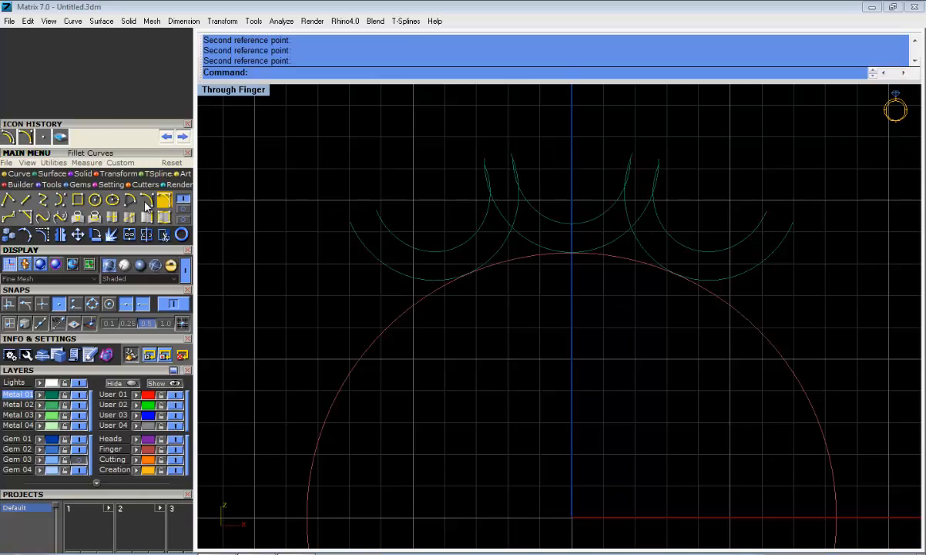
left_click(9, 199)
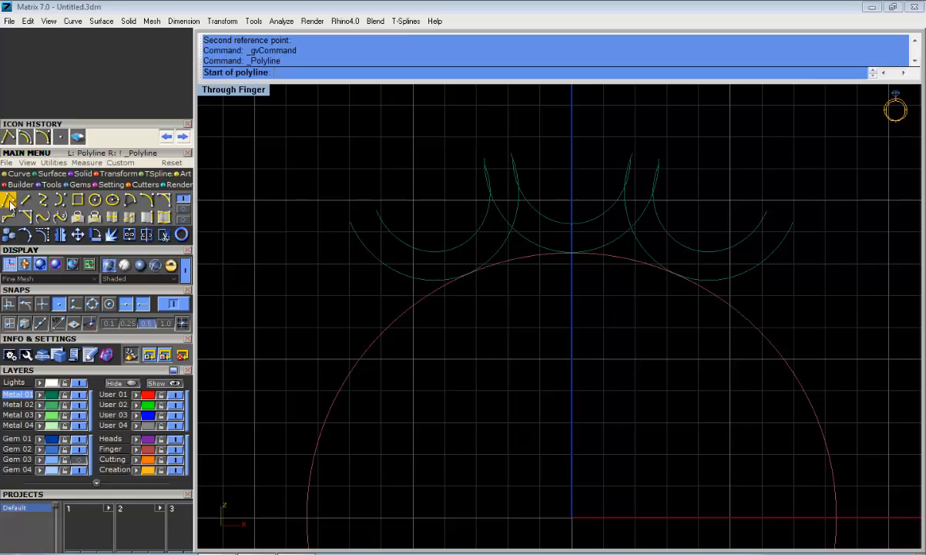
left_click(9, 200)
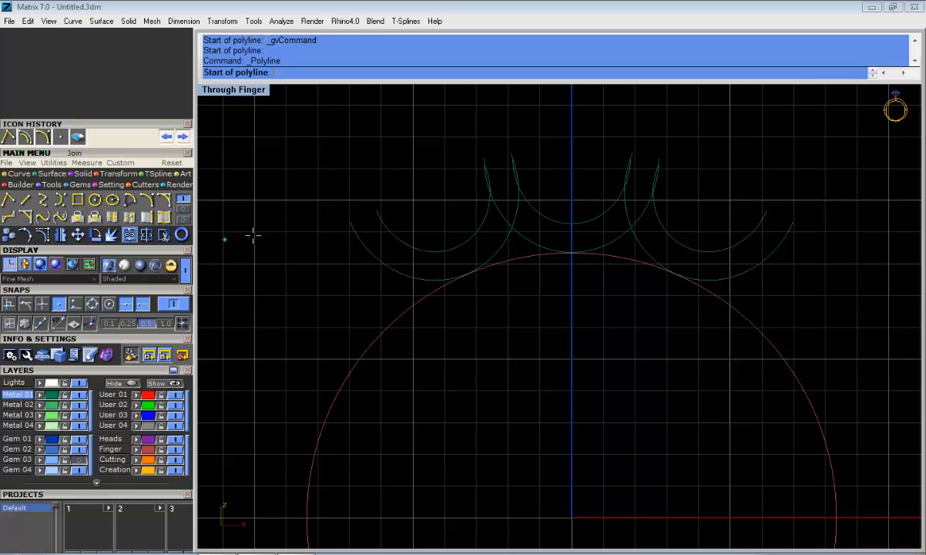
left_click(349, 222)
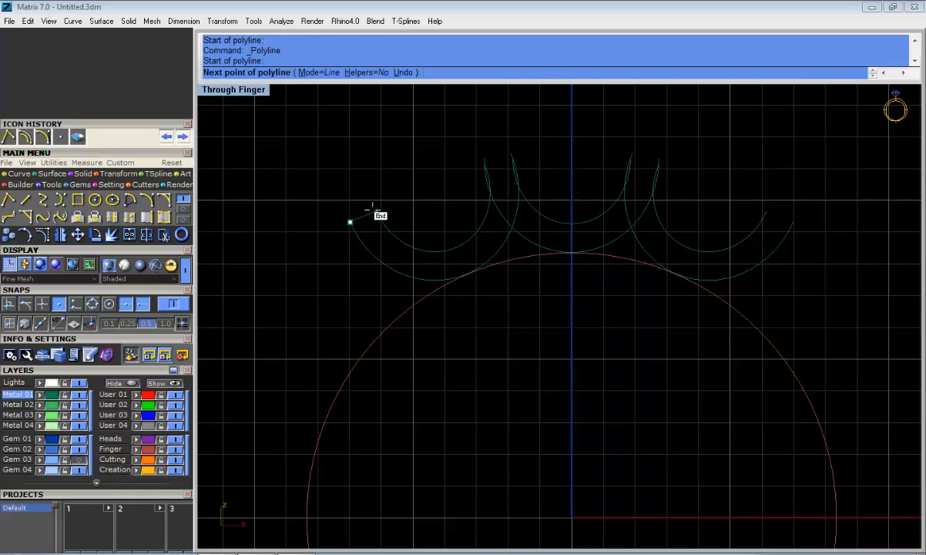
left_click(375, 209)
right_click(433, 182)
scroll(502, 179, "up", 4)
right_click_drag(500, 209, 531, 203)
scroll(414, 210, "down", 4)
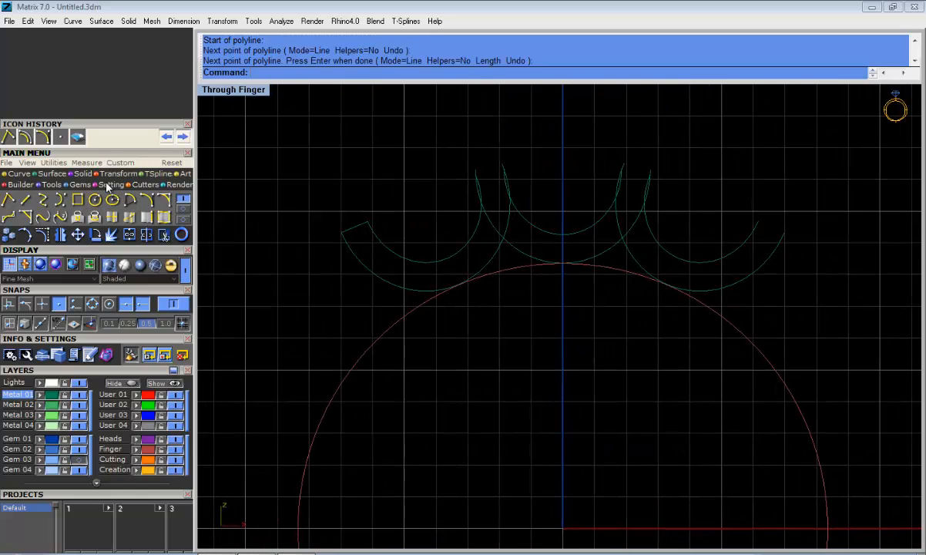
Using all six setting curves as cutters, trim away the overlapping outer-curve ends between the left and centre settings
left_click(164, 235)
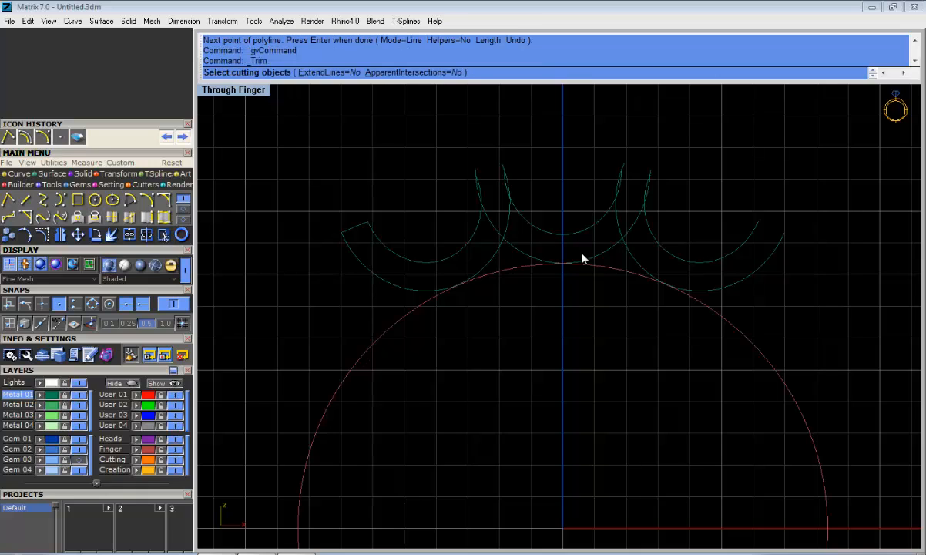
left_click_drag(578, 251, 449, 141)
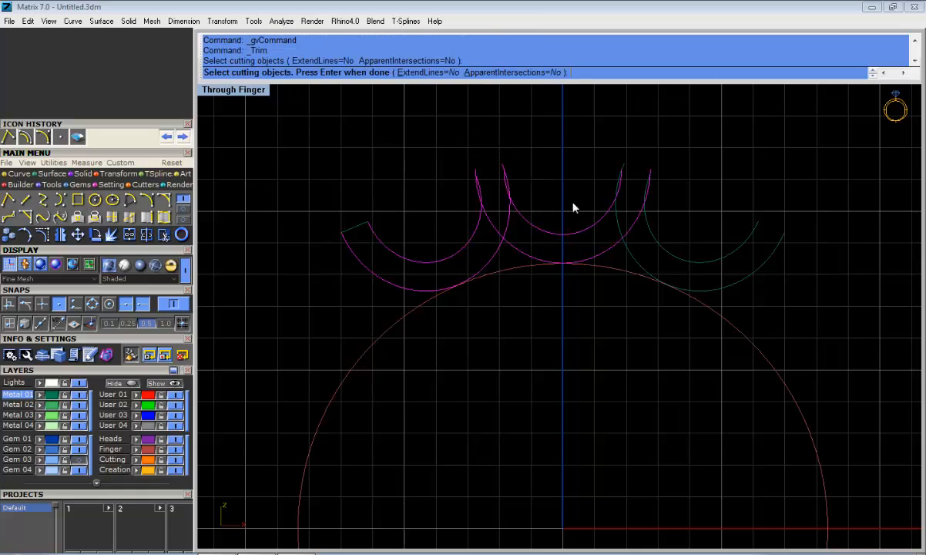
left_click_drag(686, 235, 551, 148)
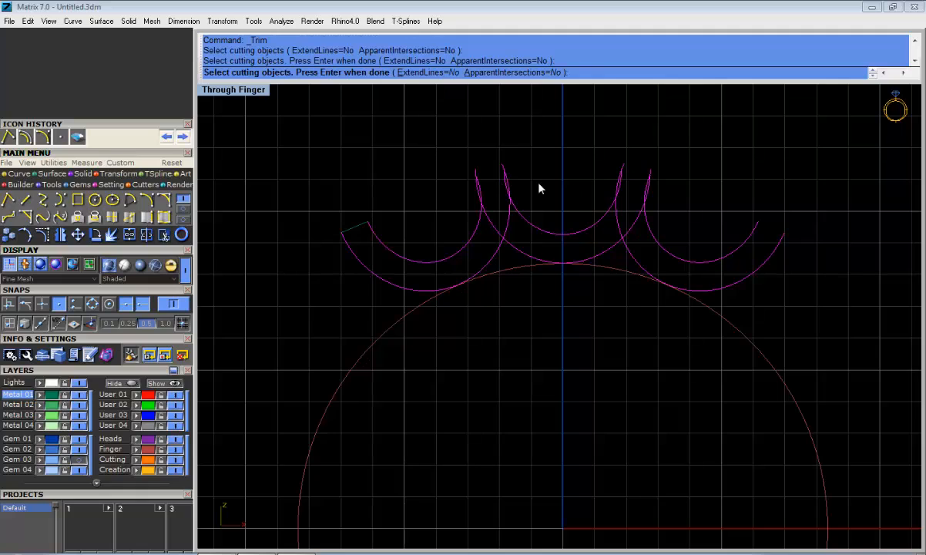
key("Return")
scroll(528, 189, "up", 3)
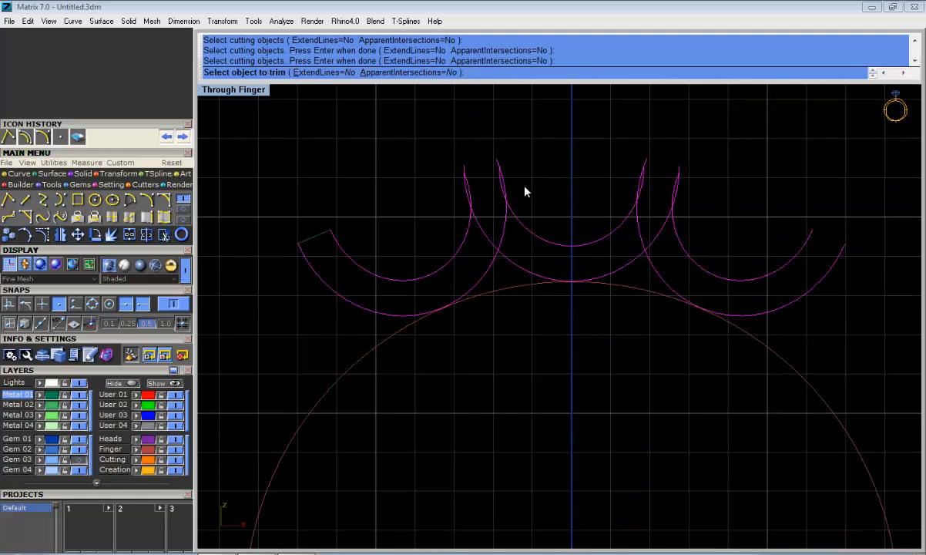
left_click(473, 245)
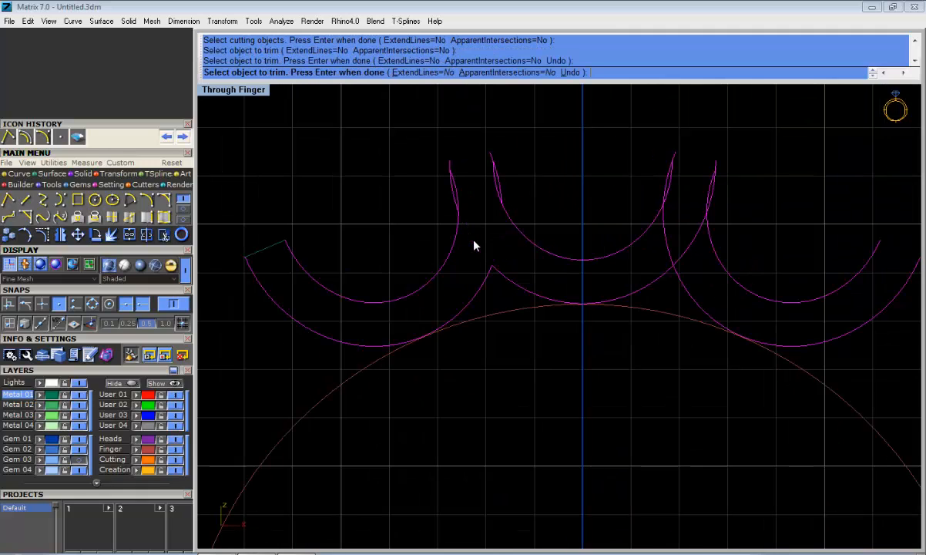
left_click(454, 189)
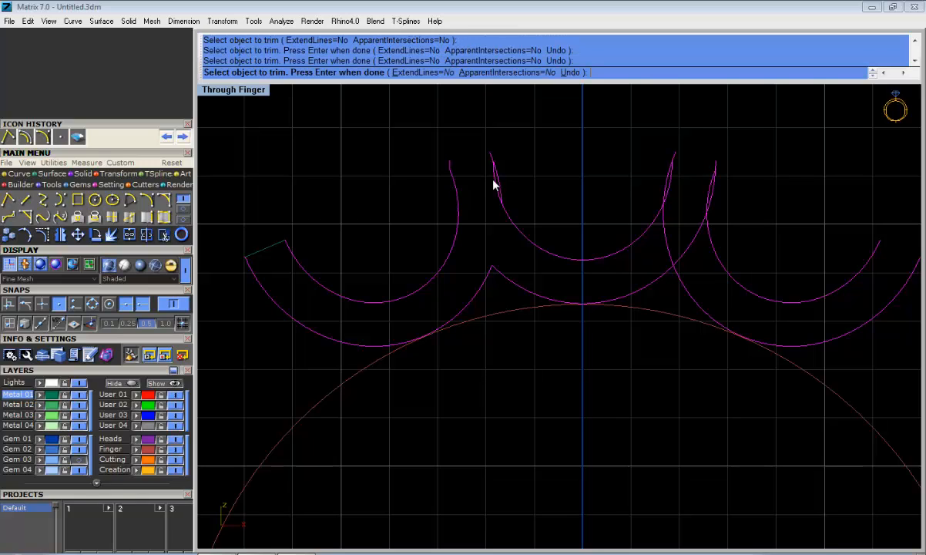
left_click(498, 182)
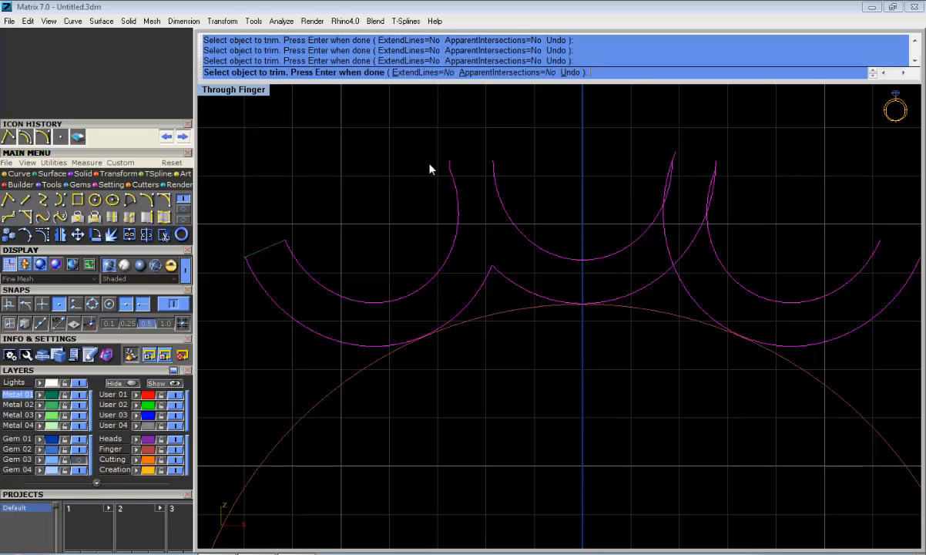
Trim away the overlapping outer-curve ends between the centre and right settings, and finish the trim
right_click_drag(657, 170, 612, 169)
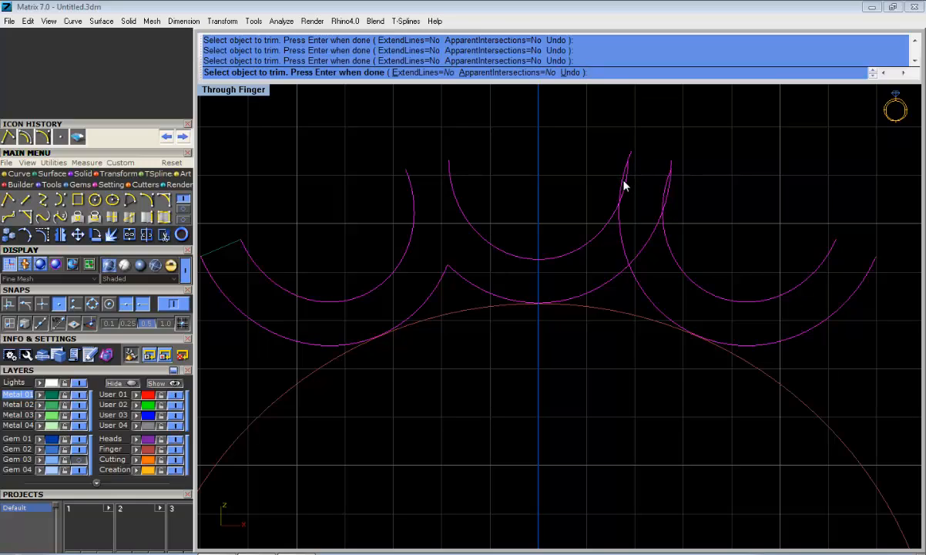
left_click(626, 239)
scroll(679, 168, "down", 3)
scroll(777, 224, "up", 2)
right_click_drag(687, 188, 755, 215)
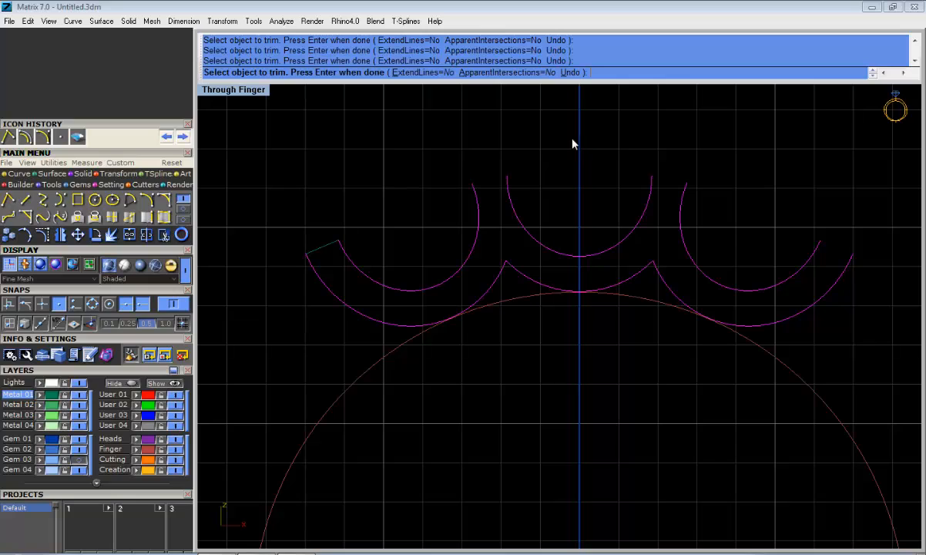
key("Return")
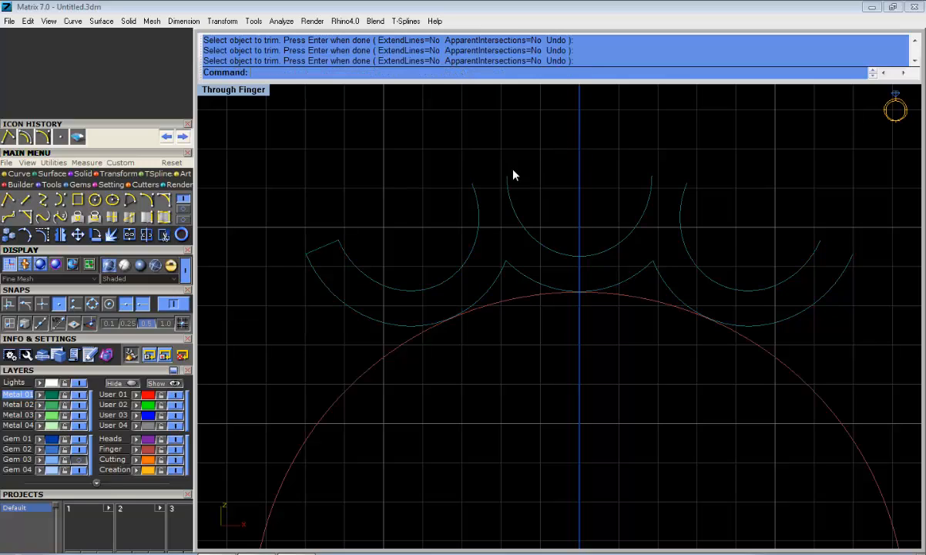
Draw straight lines bridging the facing upper ends of the inner setting curves on both sides of the centre setting
left_click(81, 459)
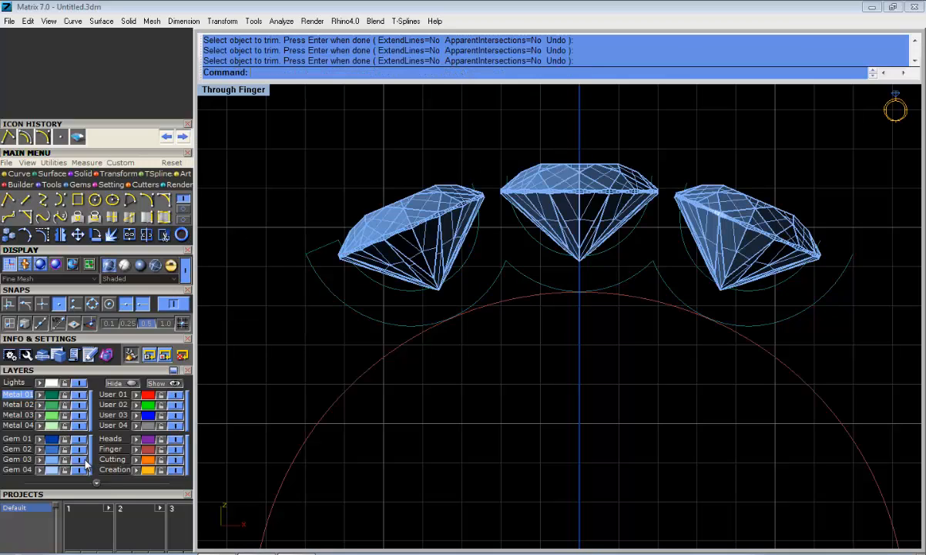
left_click(80, 459)
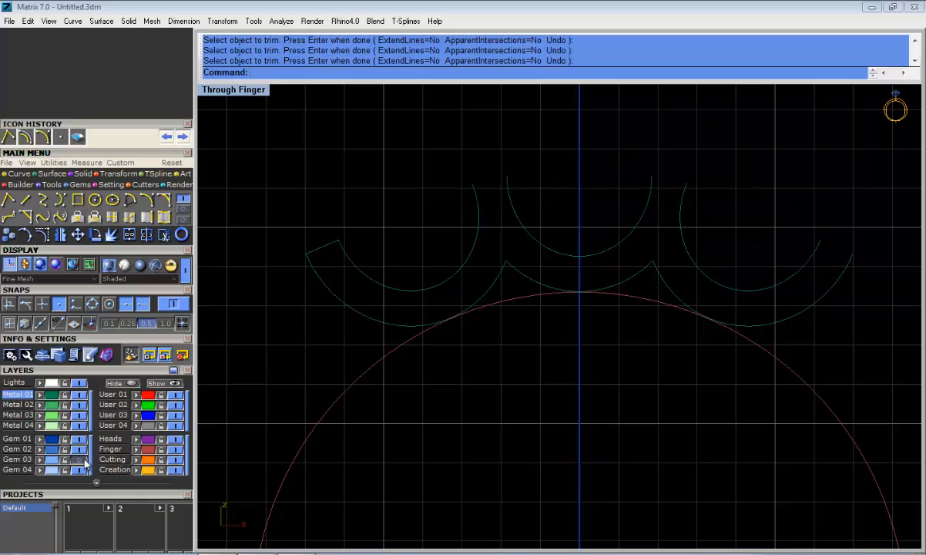
left_click(26, 200)
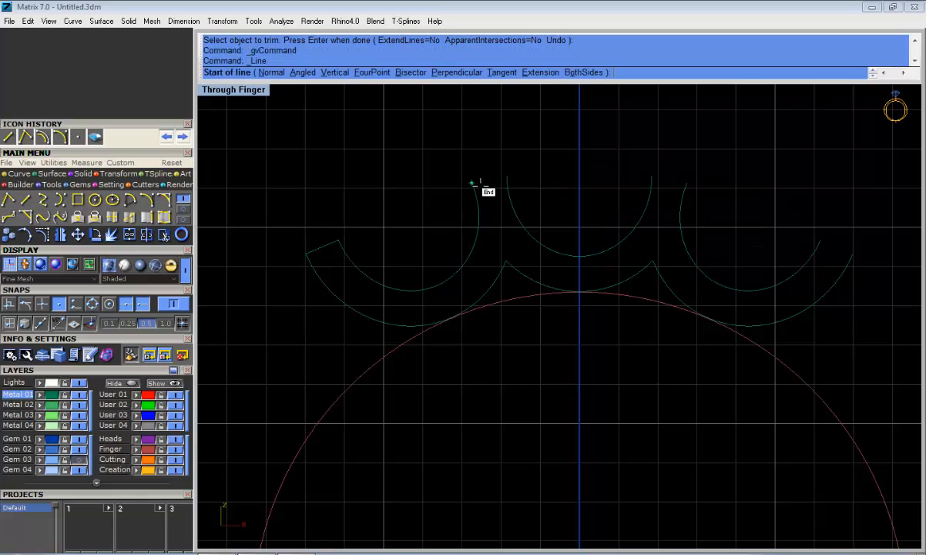
left_click(473, 182)
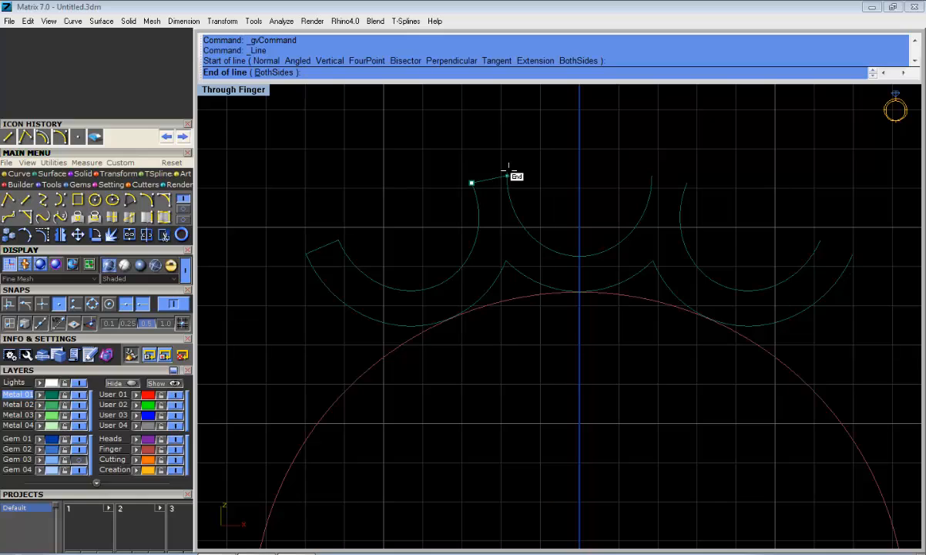
left_click(507, 176)
right_click(651, 162)
left_click(652, 176)
left_click(686, 182)
Draw a straight line joining the outer ends of the right stone's inner and outer setting curves
right_click(763, 216)
left_click(820, 240)
left_click(853, 253)
right_click(859, 254)
key("Escape")
Join all the setting curves and their connecting lines into one closed profile curve, and clear the selection
scroll(836, 242, "down", 2)
scroll(493, 235, "down", 2)
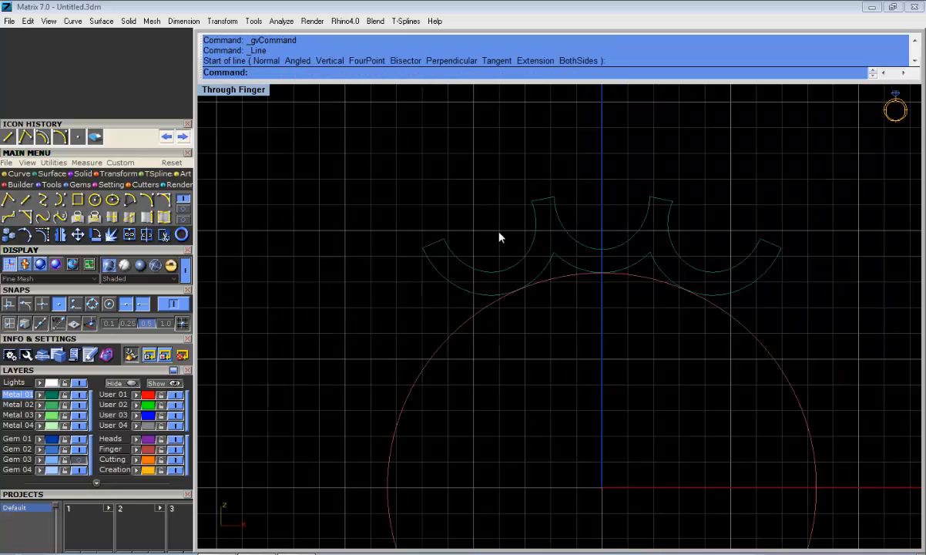
scroll(499, 237, "down", 2)
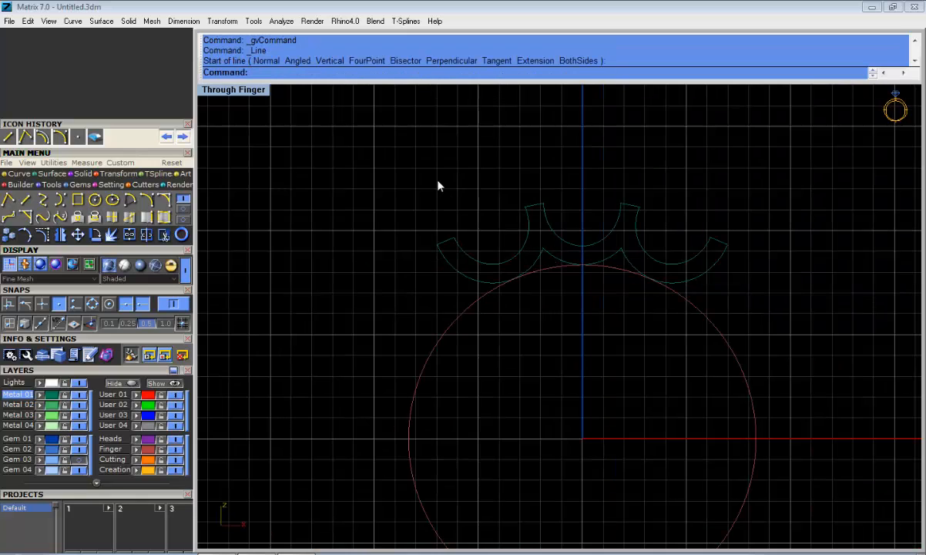
left_click_drag(416, 163, 785, 336)
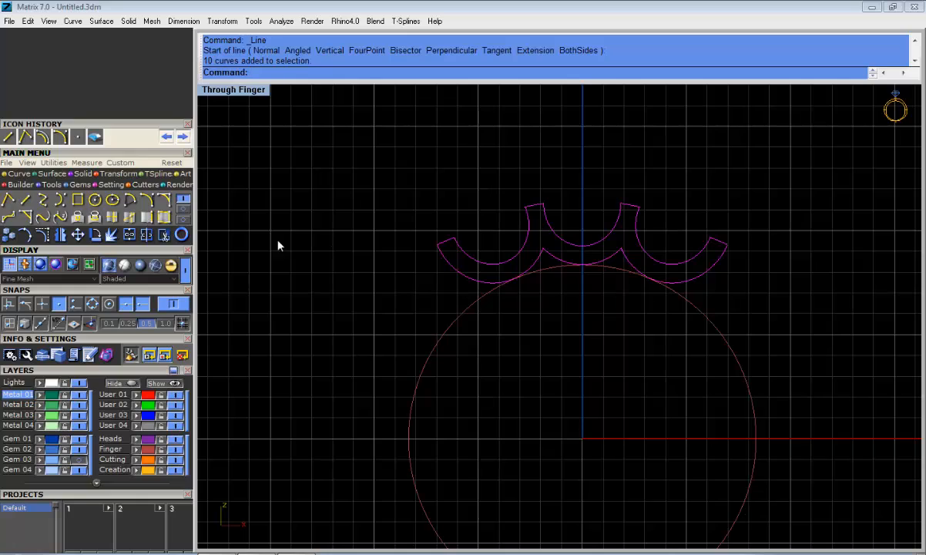
left_click(129, 235)
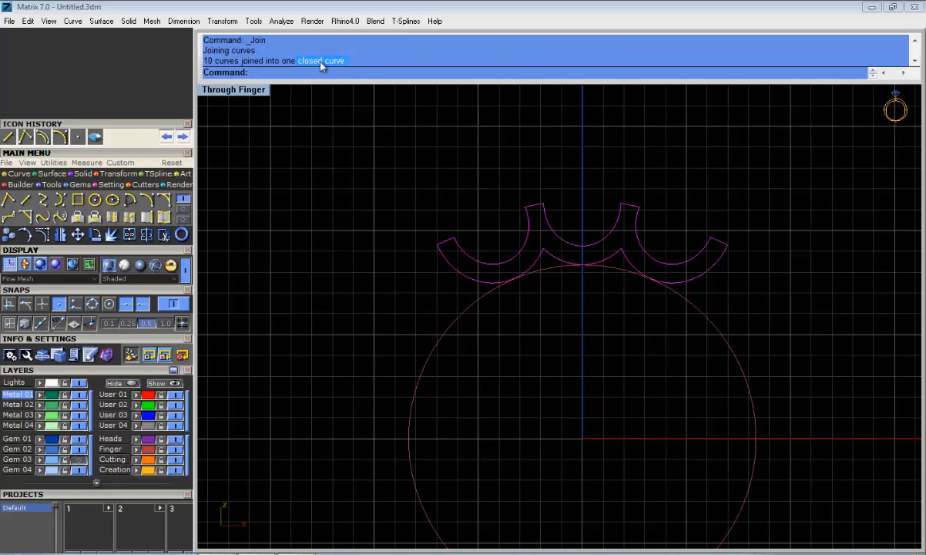
left_click_drag(282, 61, 310, 64)
left_click(552, 167)
Create an outside ring rail from the finger rail, with a top thickness of about 4.21 mm and bottom thickness of about 1.27 mm
scroll(478, 285, "down", 1)
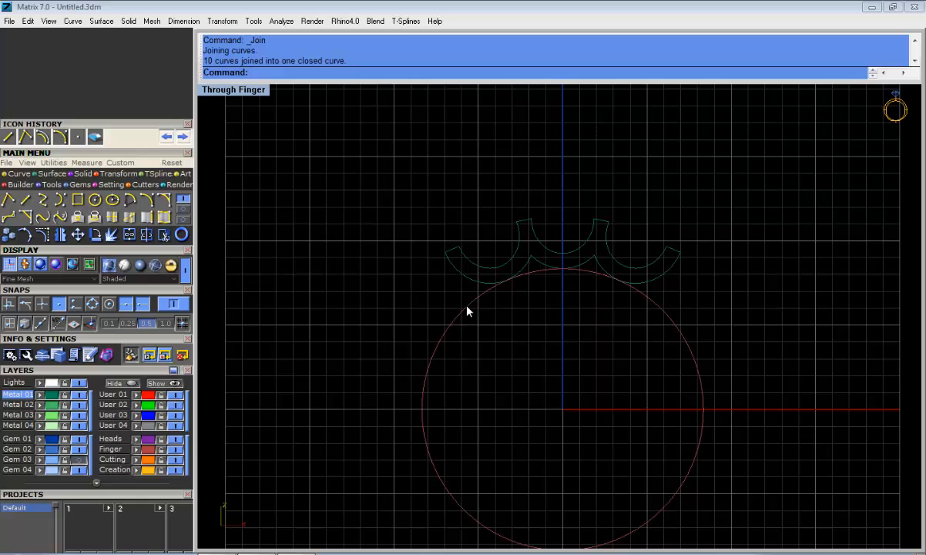
left_click(467, 306)
right_click_drag(509, 281, 473, 217)
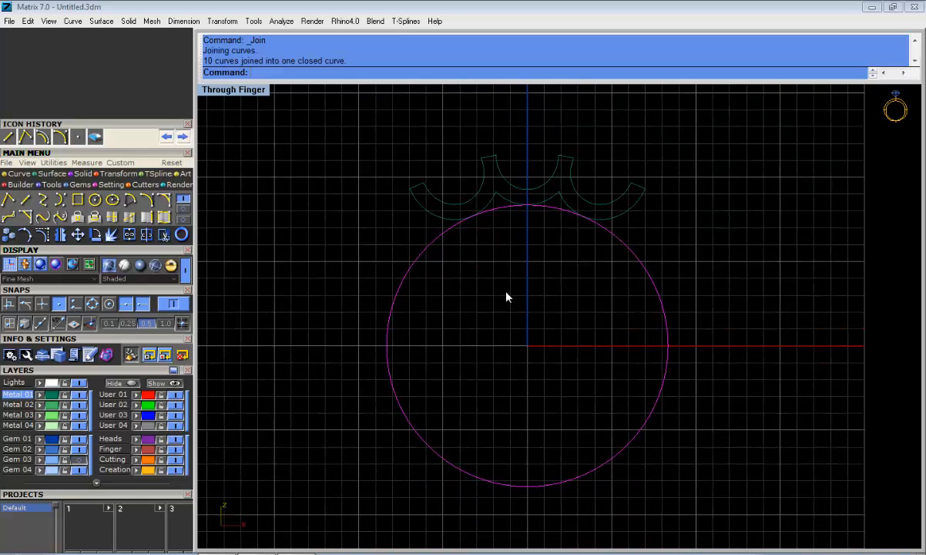
middle_click(506, 297)
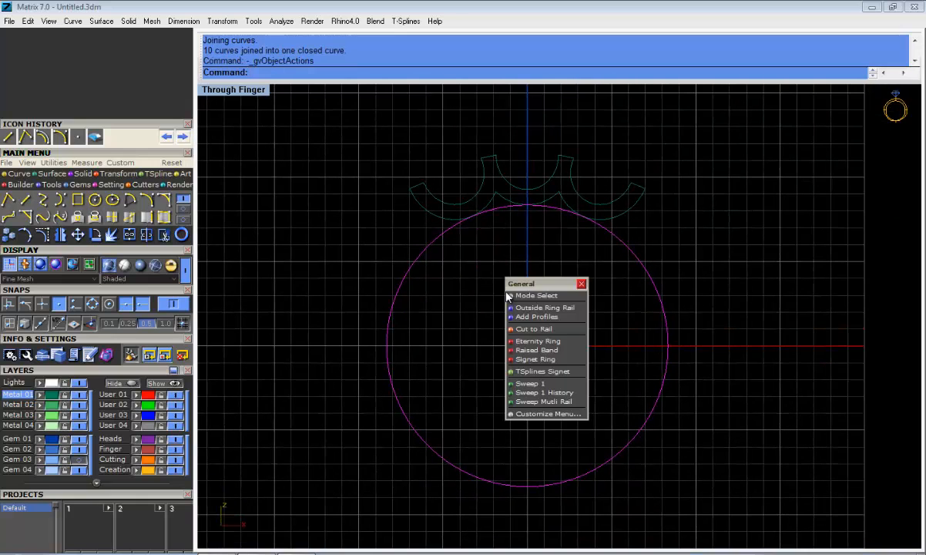
left_click(551, 309)
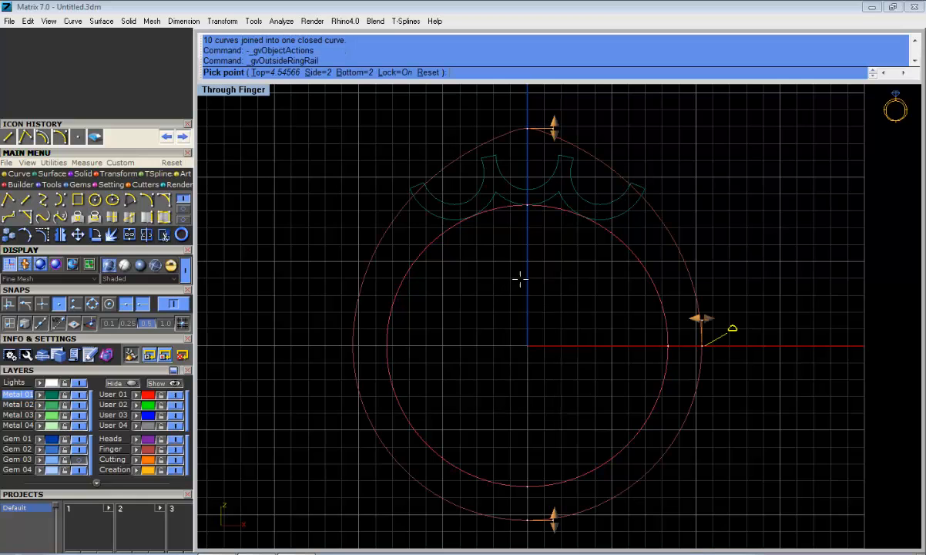
right_click_drag(554, 381, 539, 375)
scroll(471, 288, "down", 2)
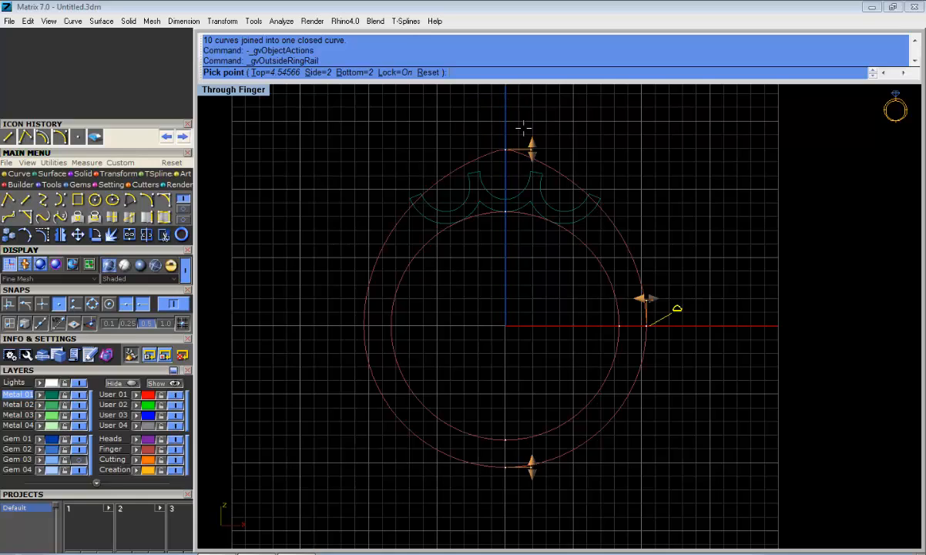
mouse_move(531, 149)
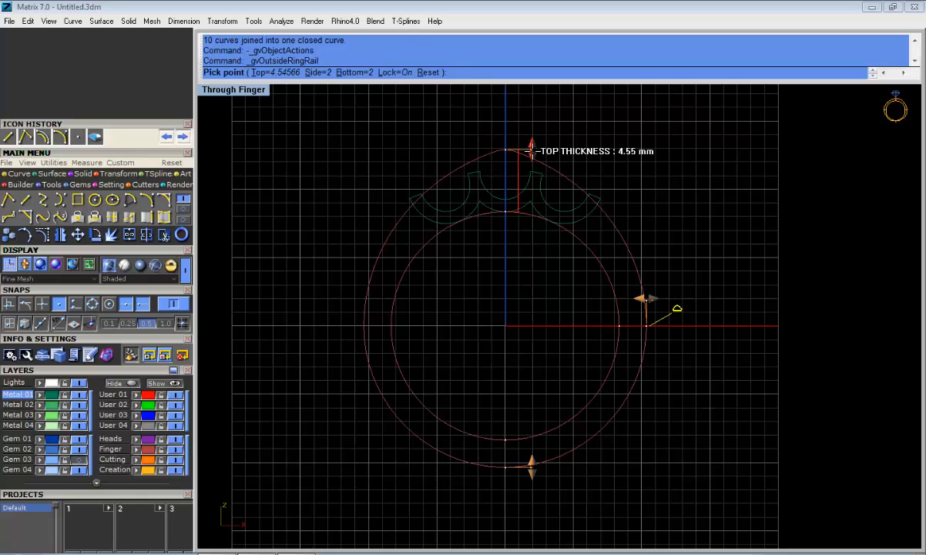
left_click_drag(530, 149, 531, 154)
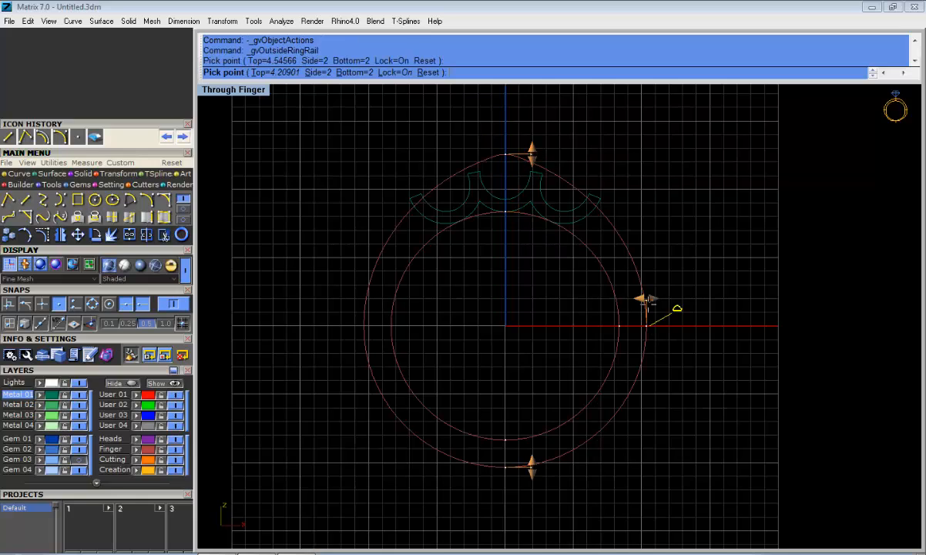
left_click_drag(646, 299, 645, 299)
left_click_drag(531, 466, 531, 427)
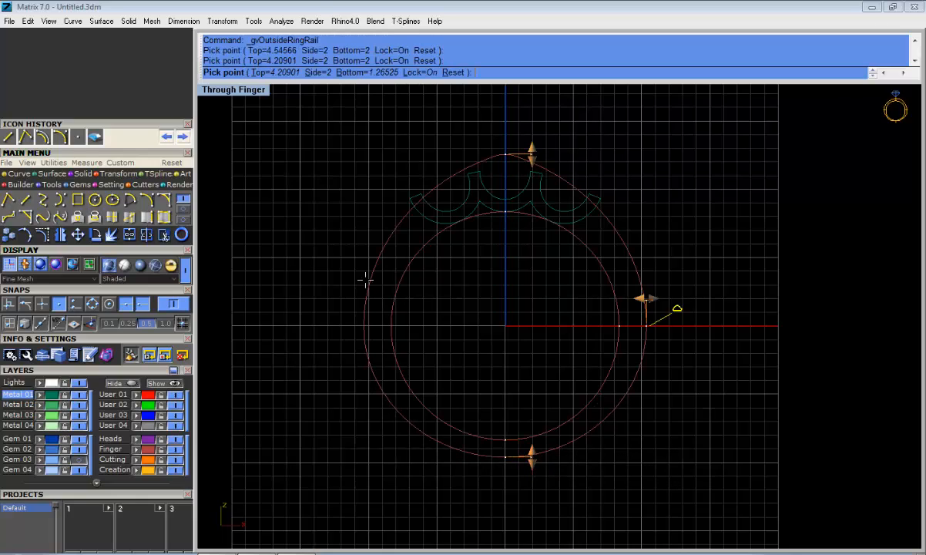
Try a flat-bottomed shape from the rail shape library for the outside ring rail
left_click(676, 306)
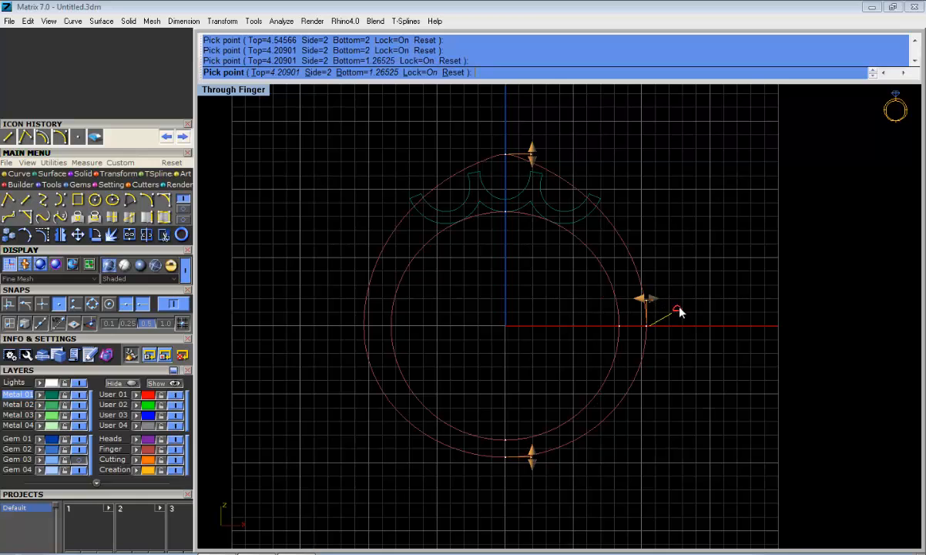
left_click_drag(481, 106, 436, 21)
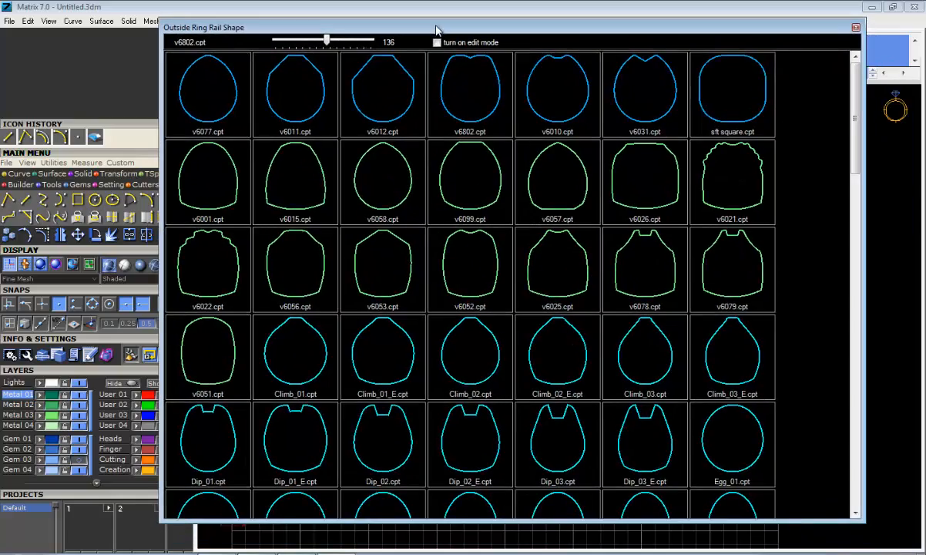
scroll(533, 244, "down", 10)
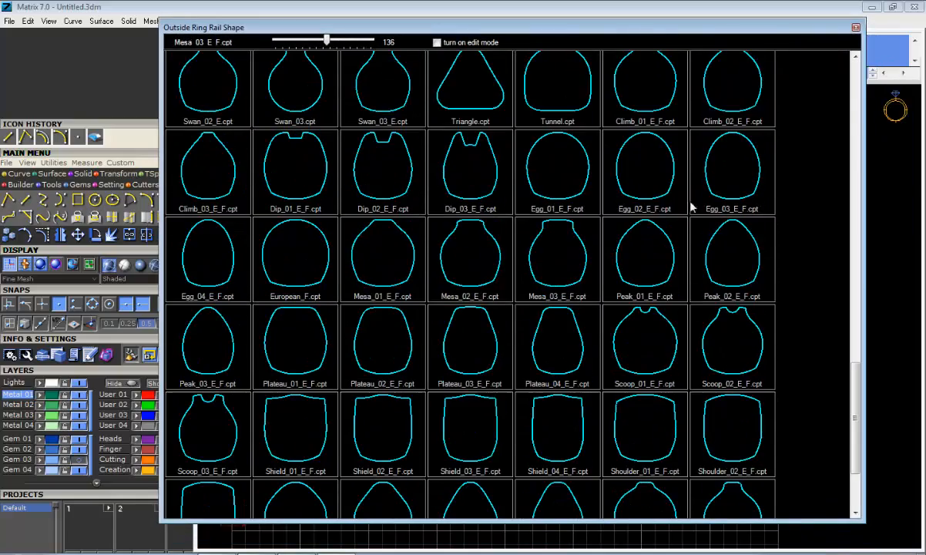
left_click(856, 27)
right_click_drag(666, 303, 689, 276)
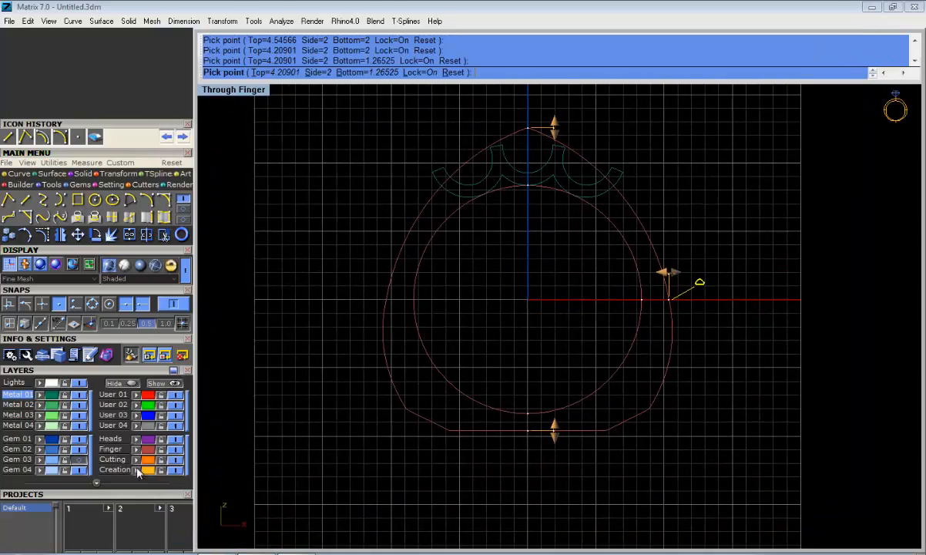
Set the outside ring rail's shape to v6077 from the rail shape library
left_click(699, 281)
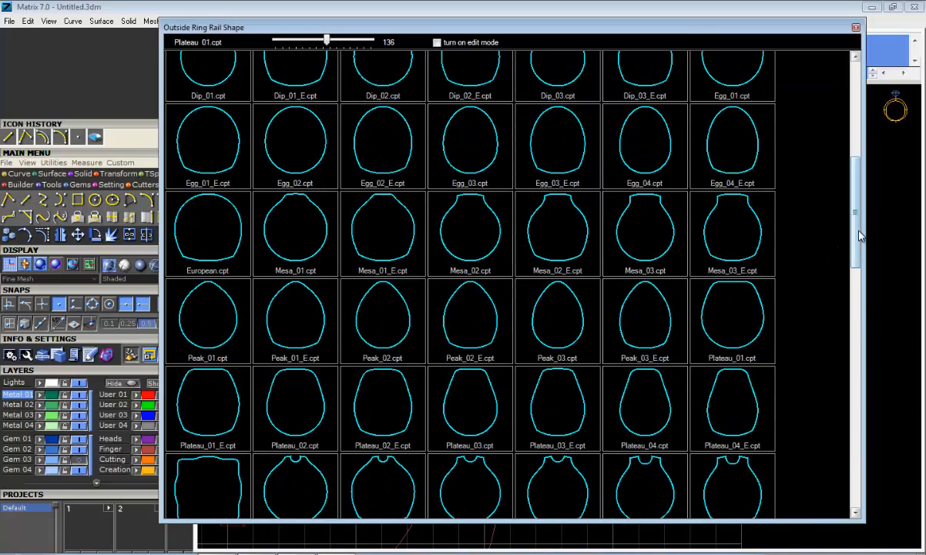
left_click_drag(856, 231, 857, 82)
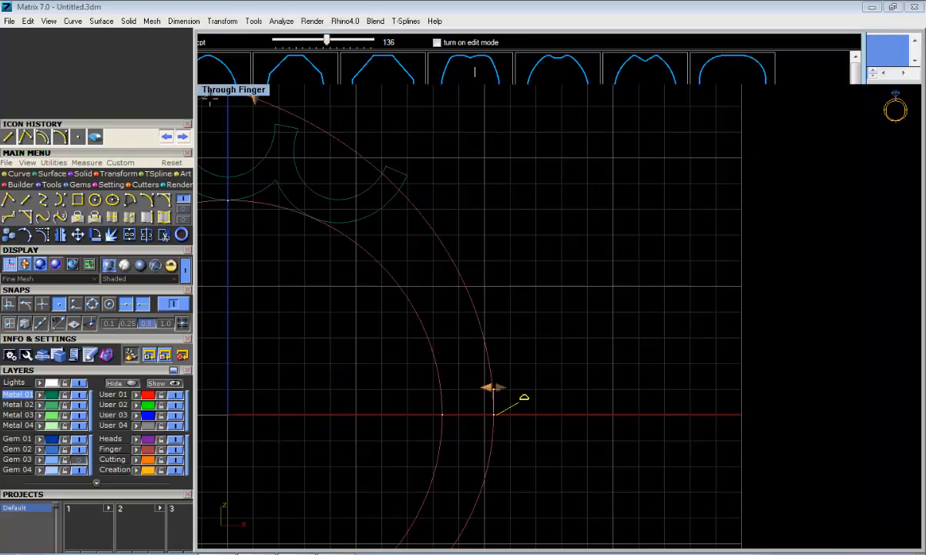
left_click(206, 91)
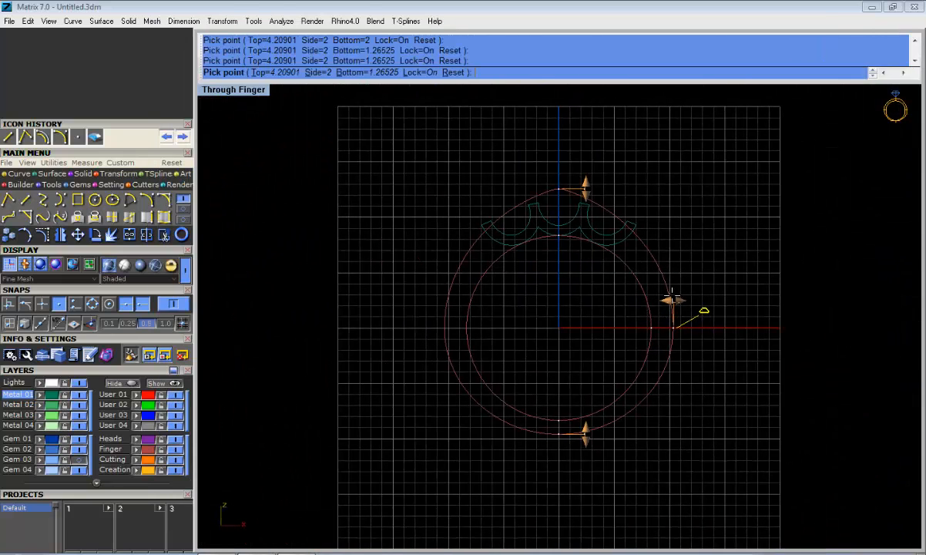
Set the outside ring rail's bottom thickness to about 1.59 mm and accept the rail
mouse_move(670, 302)
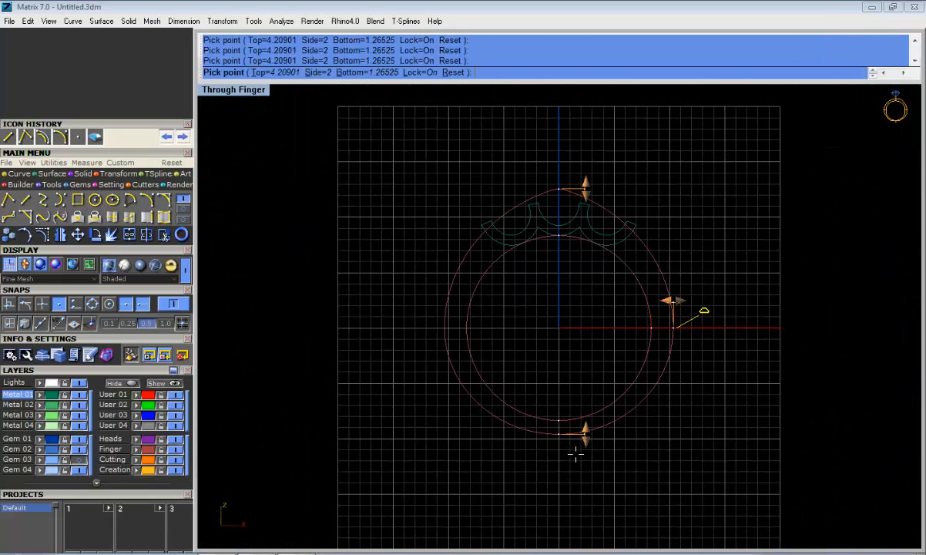
mouse_move(584, 434)
left_click_drag(584, 434, 585, 438)
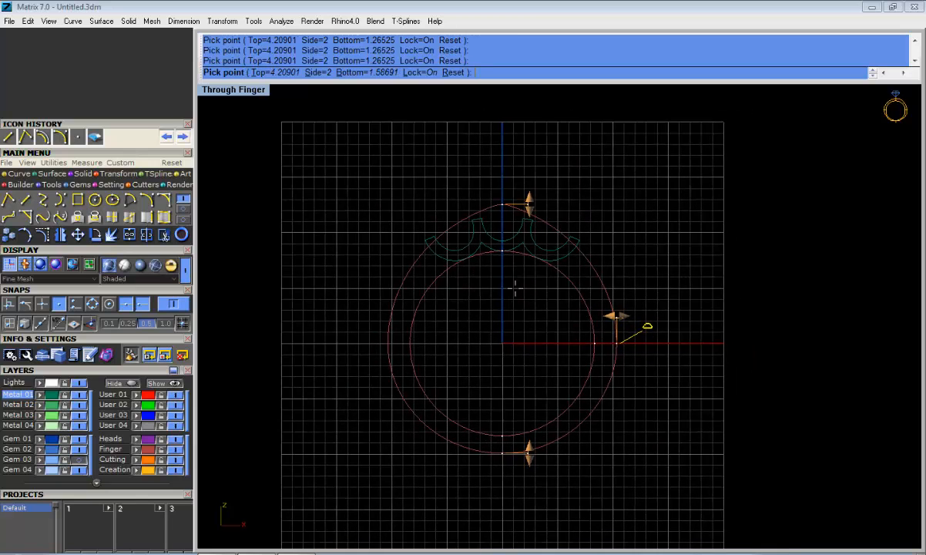
key("Return")
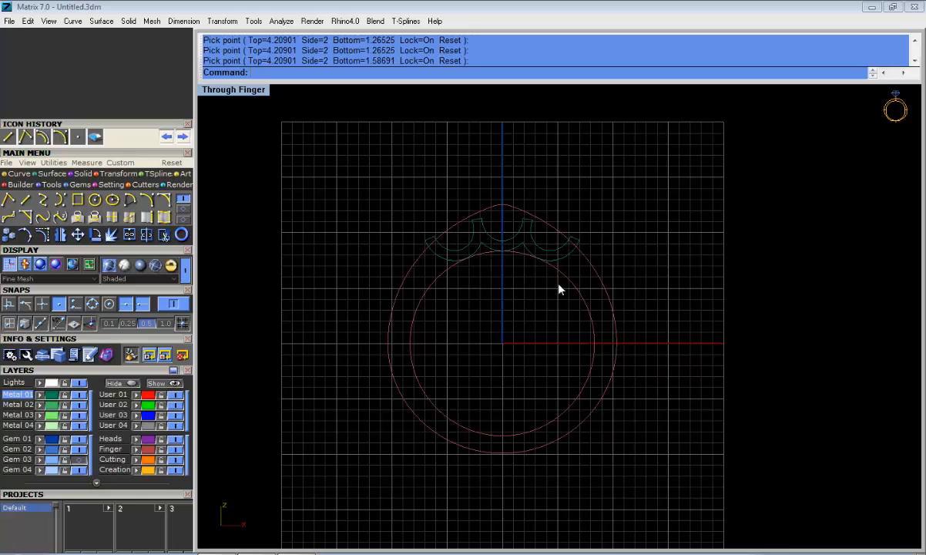
Maximize the Perspective view and add a profile to the inner finger rail with Profile Placer
double_click(240, 90)
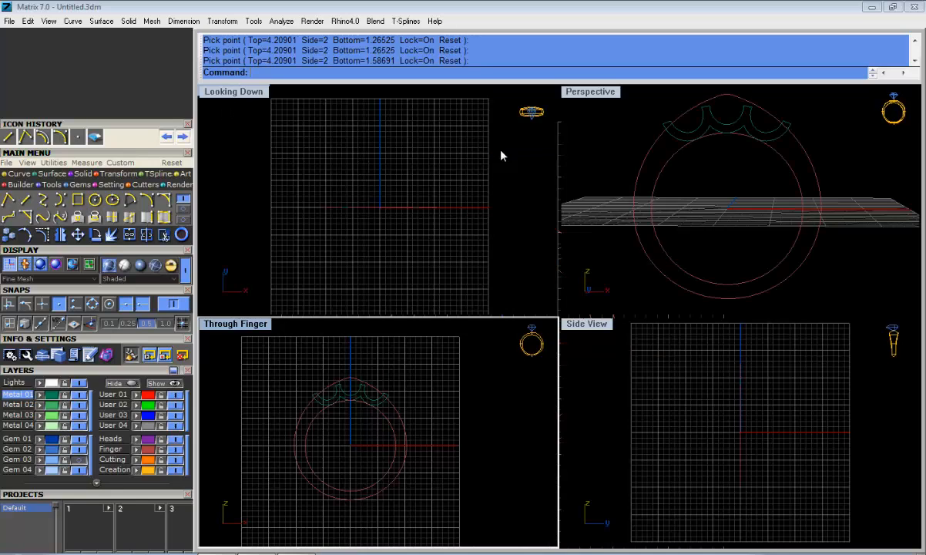
double_click(597, 94)
right_click_drag(626, 321, 597, 374)
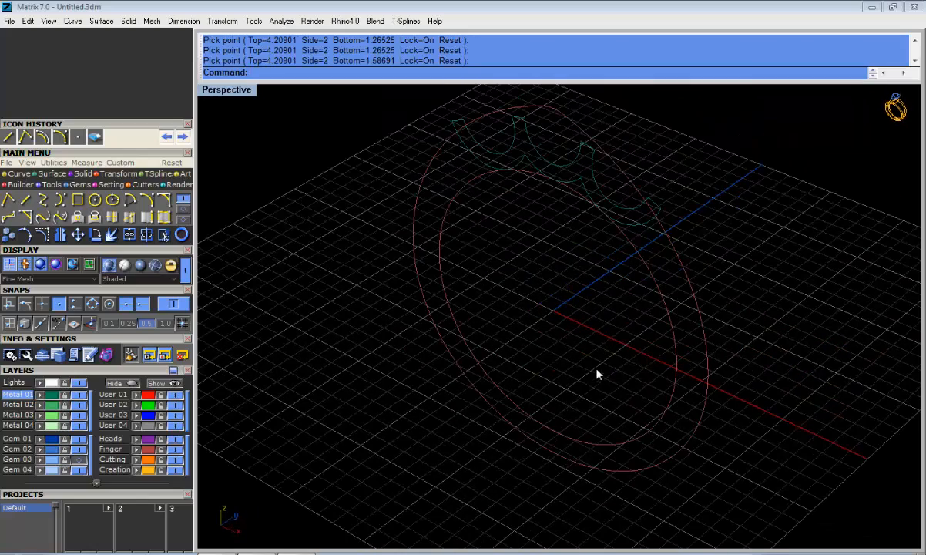
middle_click(648, 272)
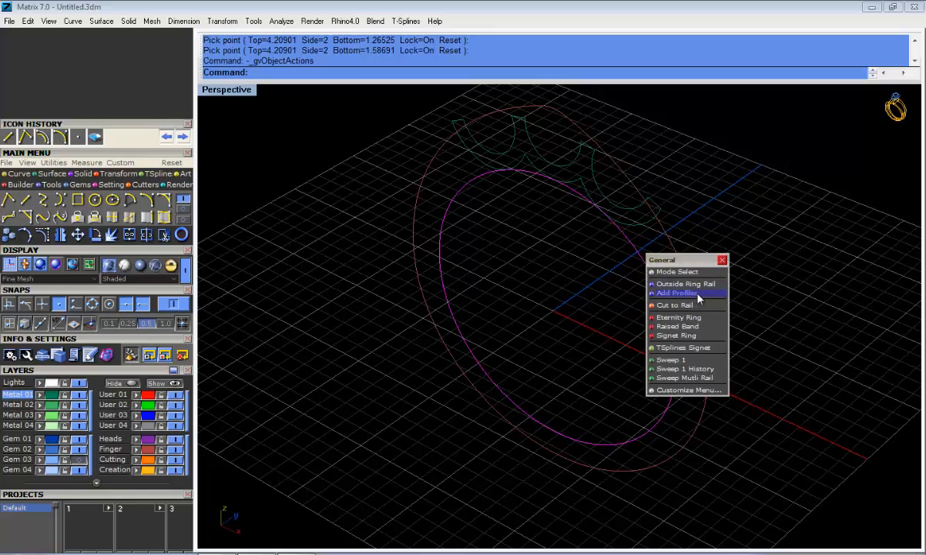
left_click(705, 296)
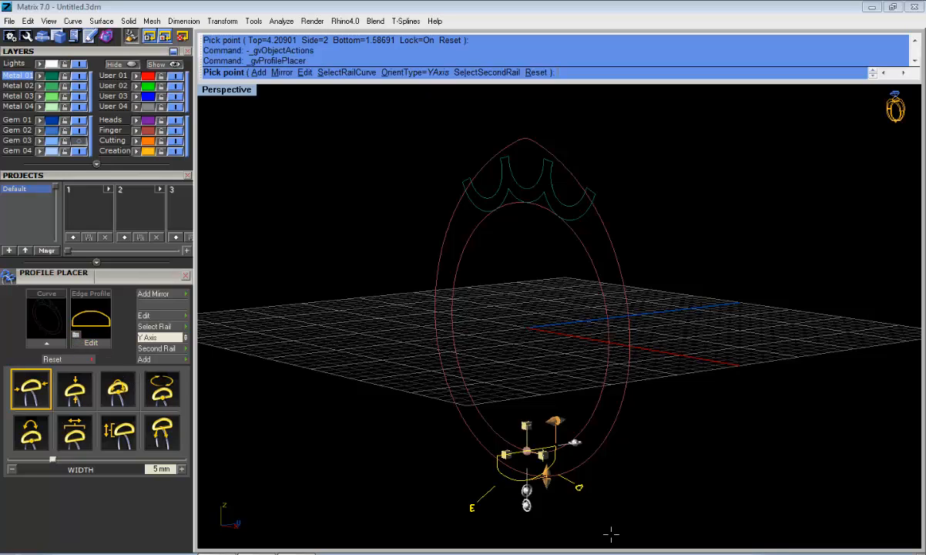
Browse the shank profile library and apply profileplacer_04 to the profile at the base of the ring
left_click(582, 485)
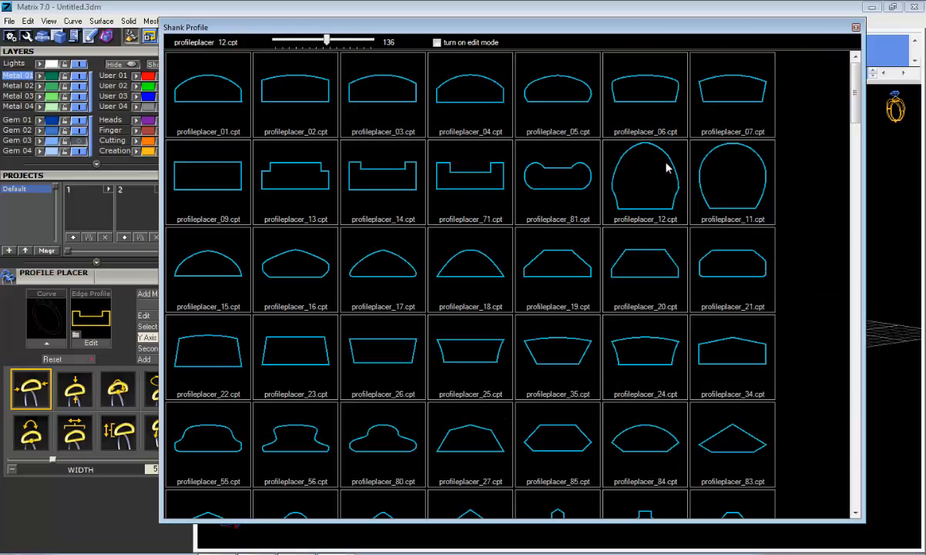
scroll(770, 193, "down", 10)
left_click_drag(855, 196, 854, 478)
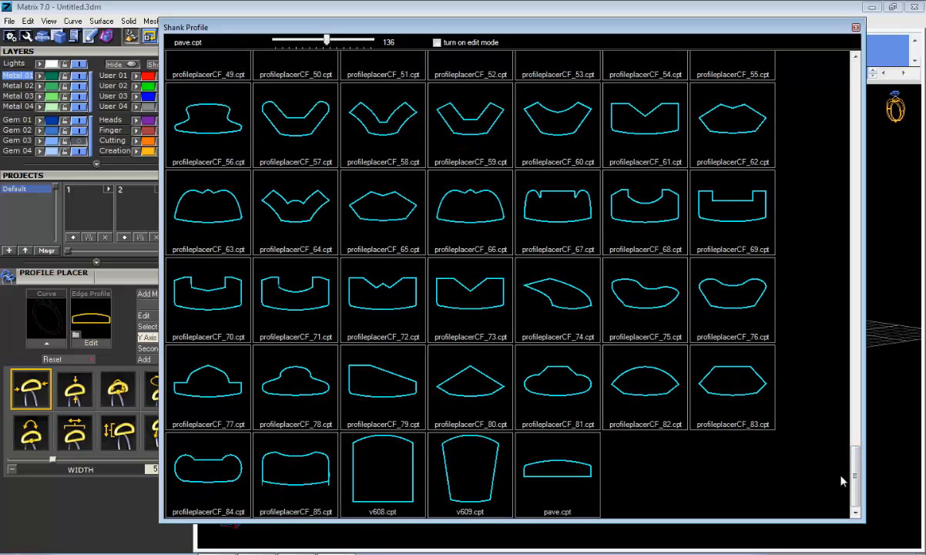
left_click_drag(854, 477, 849, 36)
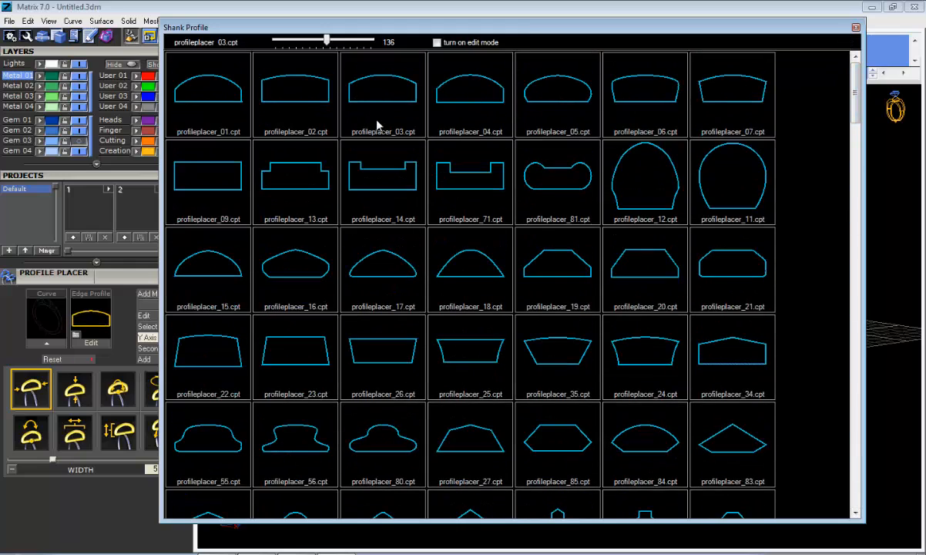
left_click(478, 107)
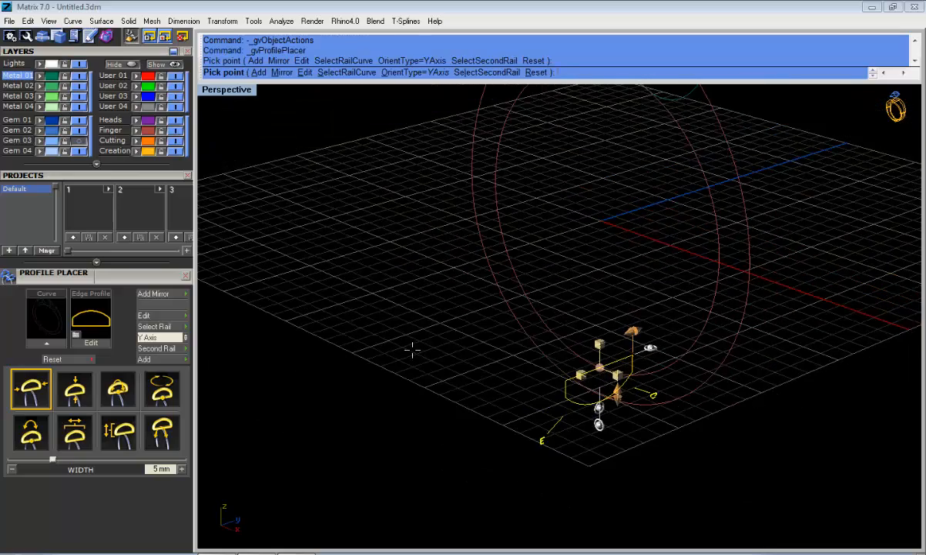
mouse_move(628, 314)
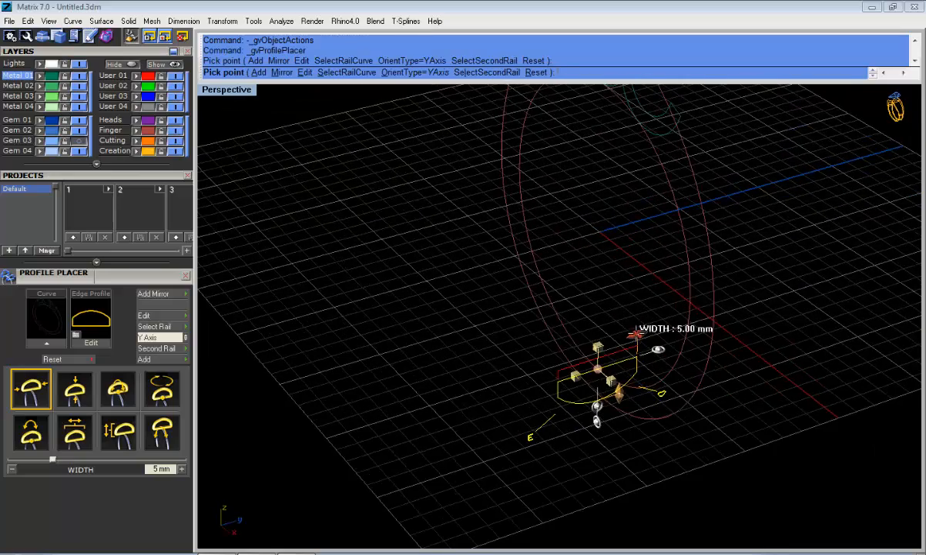
Set the width of the profile at the base of the ring to 4 mm
mouse_move(637, 332)
left_mouse_down()
mouse_move(621, 337)
mouse_move(632, 343)
left_mouse_up()
scroll(644, 397, "down", 6)
right_click_drag(643, 288, 596, 337, "shift")
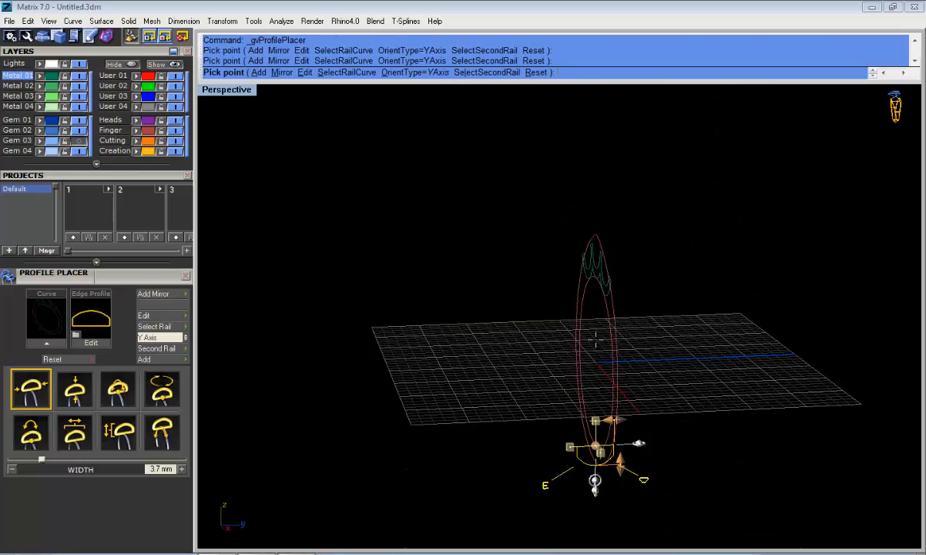
scroll(618, 425, "up", 2)
mouse_move(613, 424)
left_click_drag(613, 423, 611, 424)
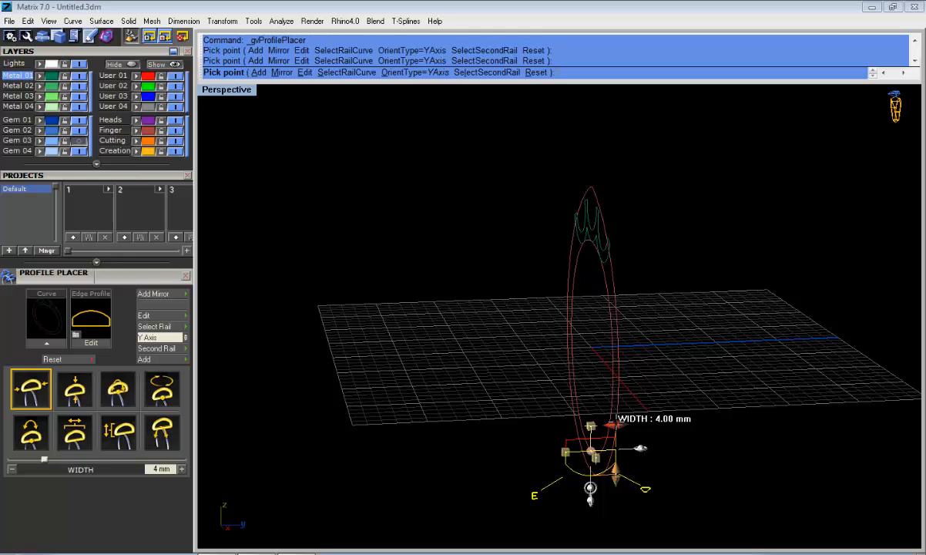
Examine how the base profile's height lines up with the gap between the inner and outer ring rails
mouse_move(573, 373)
right_mouse_down()
mouse_move(629, 408)
mouse_move(574, 413)
mouse_move(570, 381)
right_mouse_up()
scroll(571, 383, "up", 2)
right_click_drag(584, 436, 610, 393)
scroll(579, 382, "up", 3)
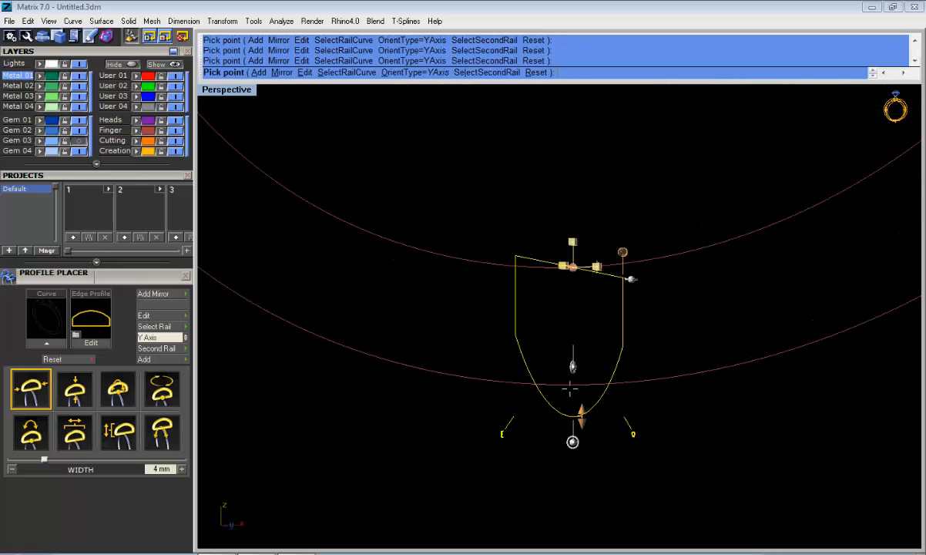
scroll(572, 389, "down", 3)
scroll(634, 391, "down", 1)
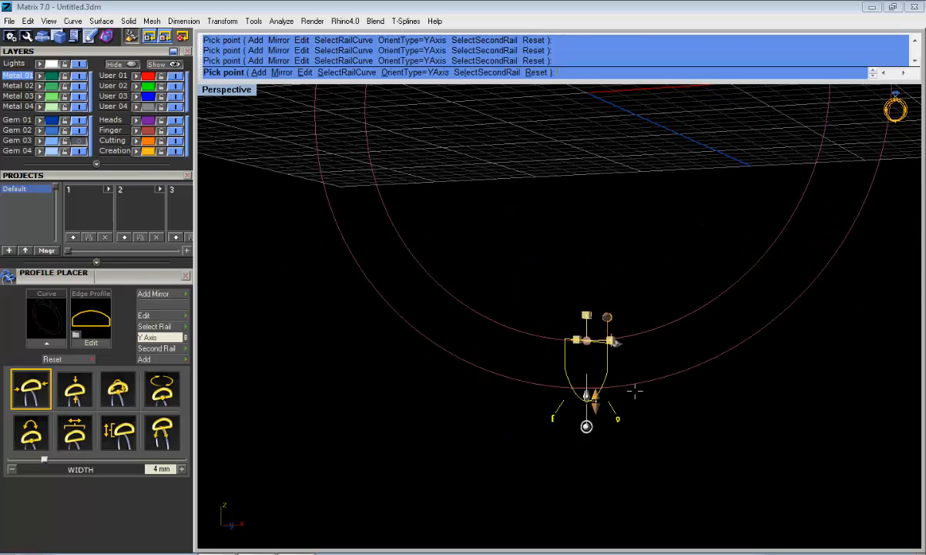
right_click_drag(634, 391, 598, 393)
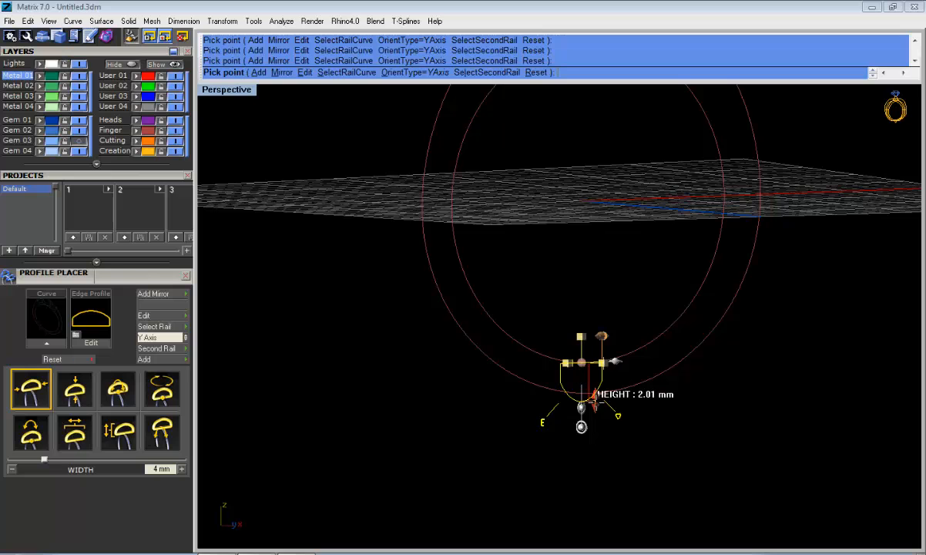
scroll(584, 389, "up", 3)
scroll(582, 385, "down", 2)
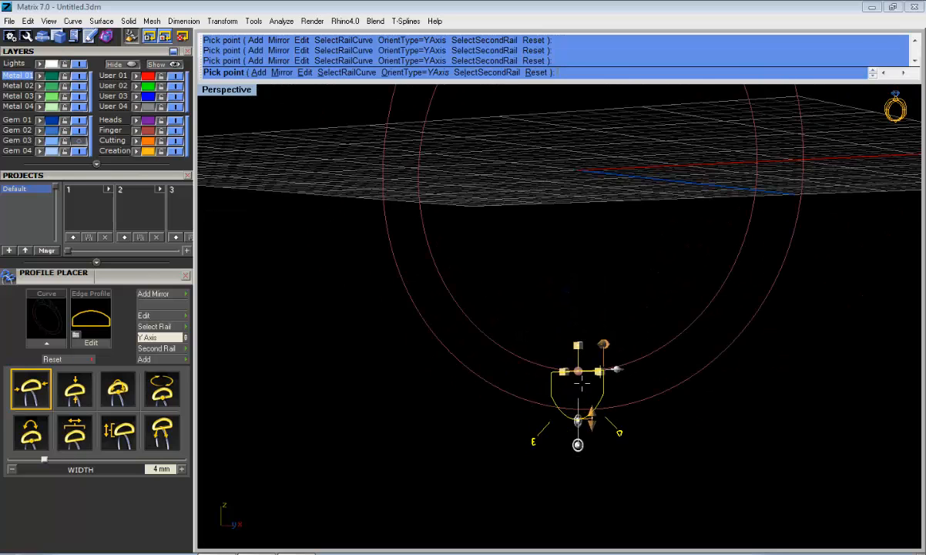
scroll(584, 390, "up", 3)
scroll(594, 380, "down", 3)
scroll(605, 369, "up", 3)
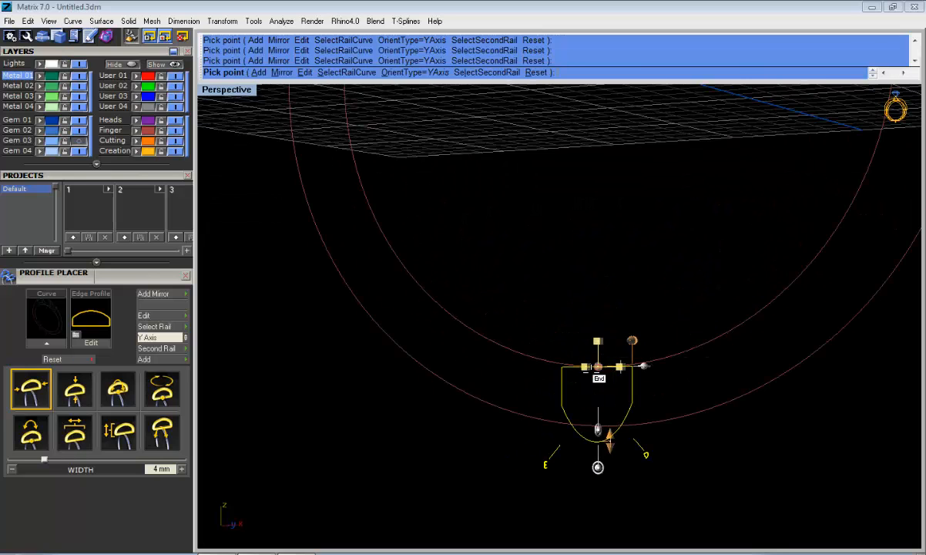
scroll(608, 430, "down", 1)
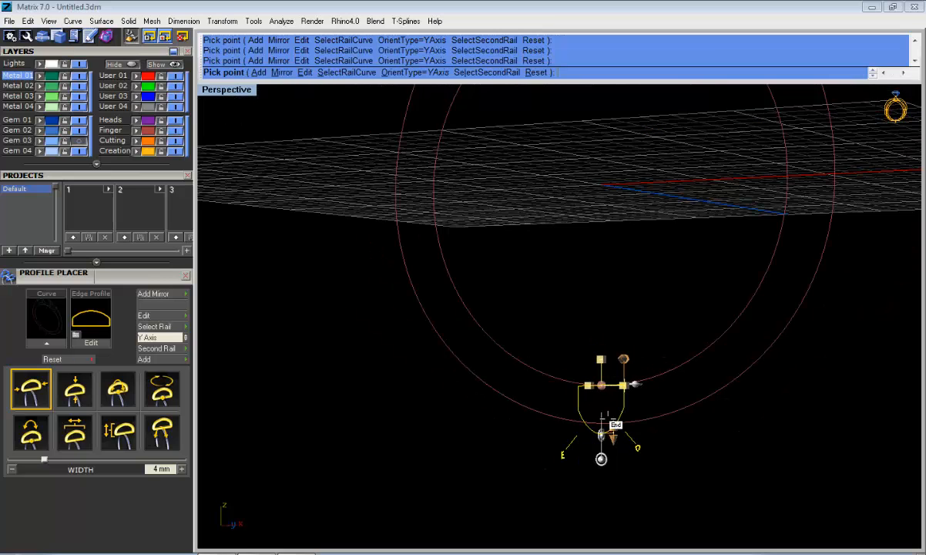
Assign the outside ring rail as the base profile's second rail
left_click(166, 350)
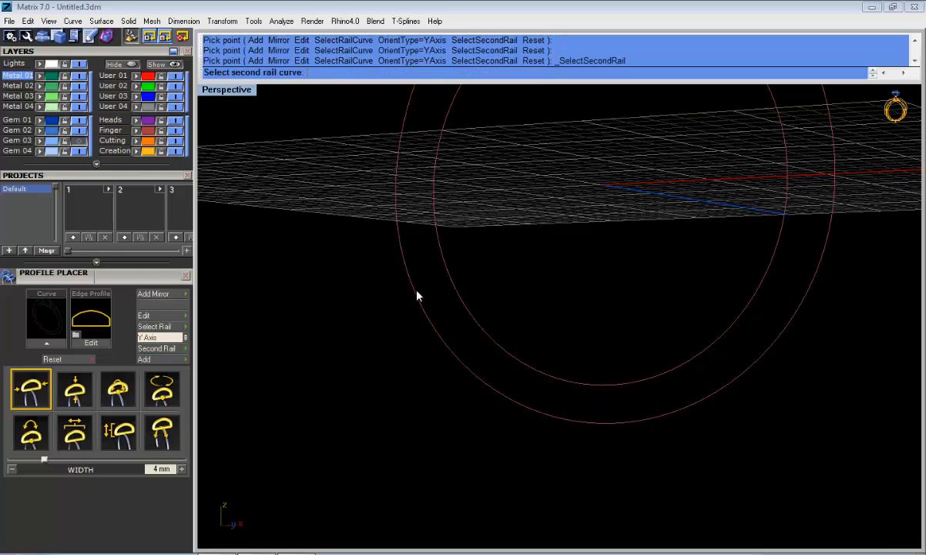
left_click(557, 417)
right_click_drag(746, 252, 616, 436)
mouse_move(573, 401)
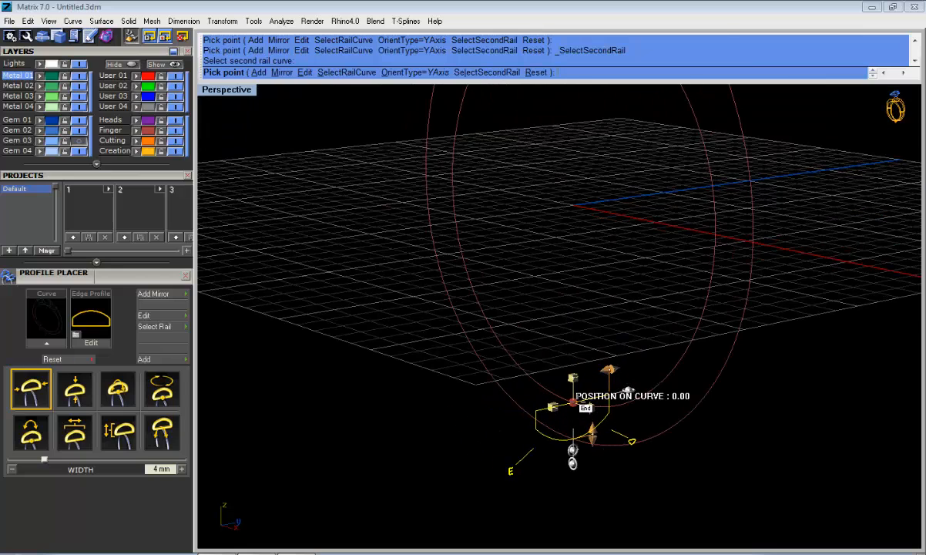
scroll(573, 402, "up", 2)
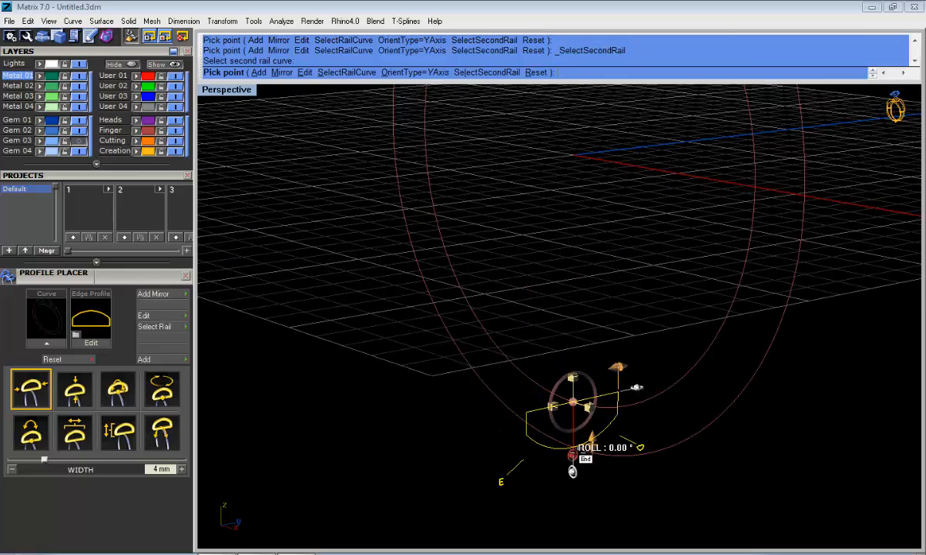
Add another profile and position it at 61.6% along the finger rail, beside the end of the setting
right_click_drag(574, 450, 611, 381)
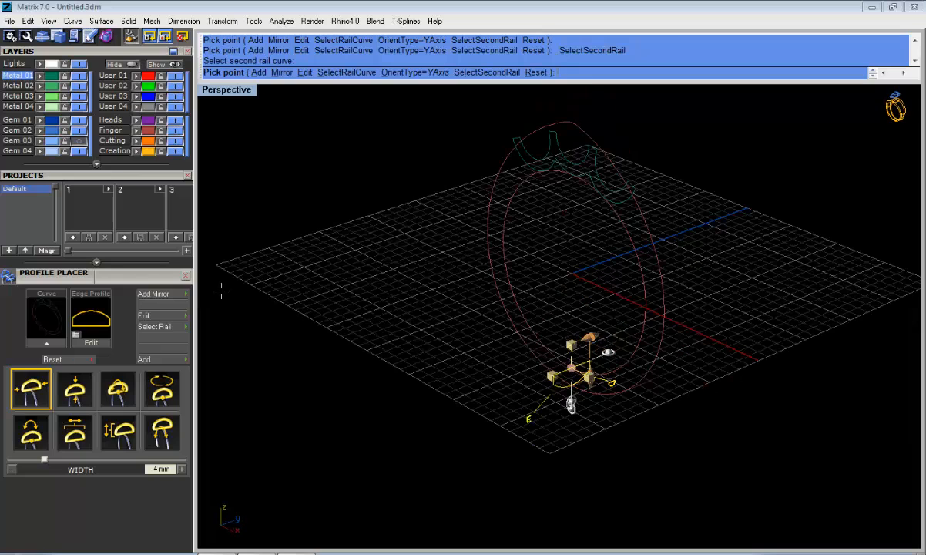
left_click(155, 359)
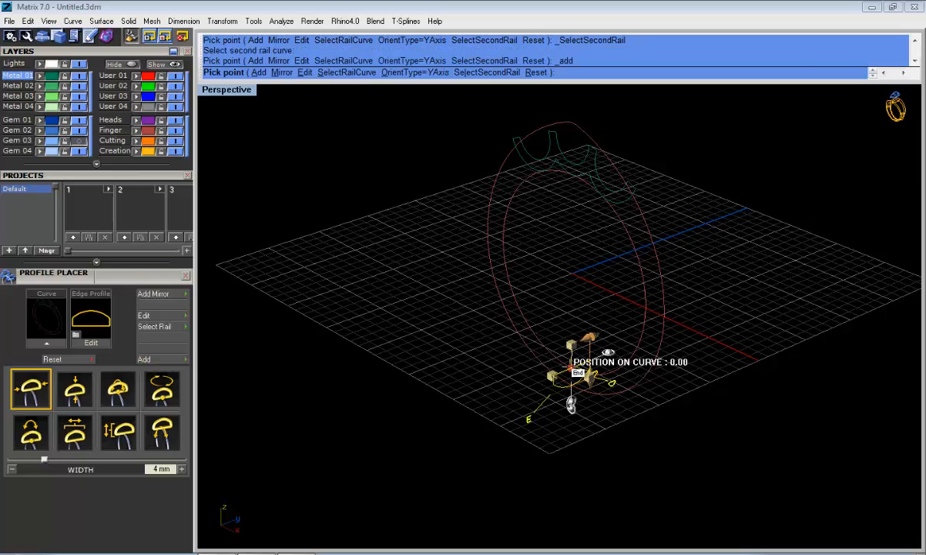
left_click_drag(572, 366, 646, 210)
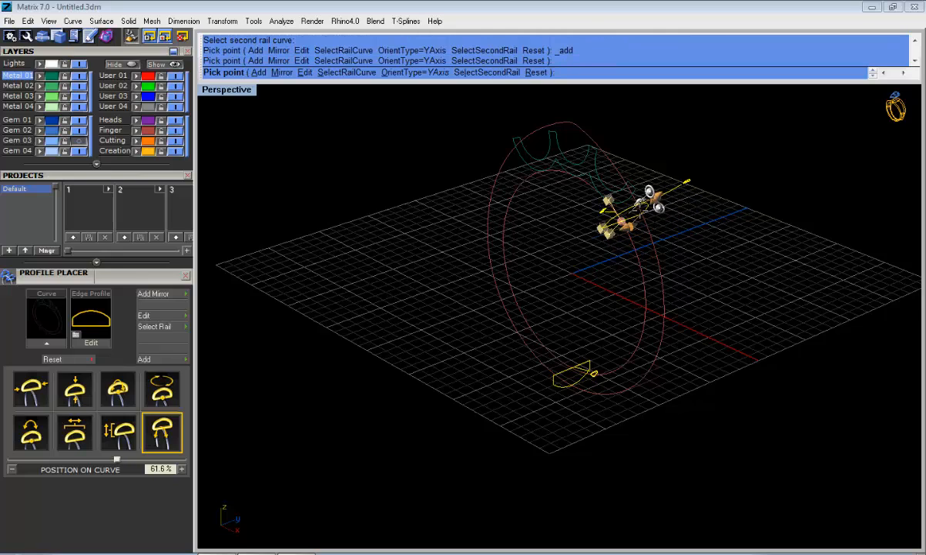
Narrow the width of the upper profile beside the setting to 2.5 mm
right_click_drag(648, 269, 556, 214)
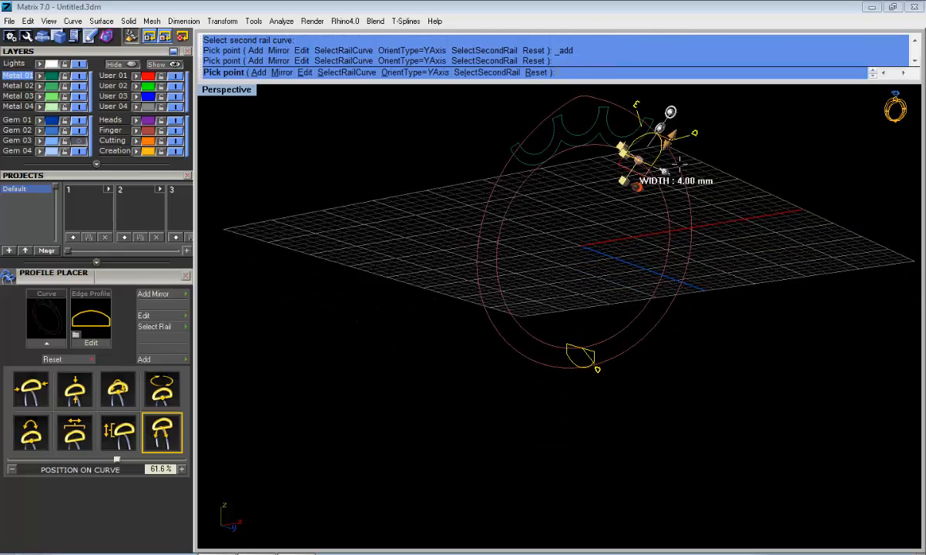
scroll(668, 164, "up", 4)
right_click_drag(674, 160, 653, 135)
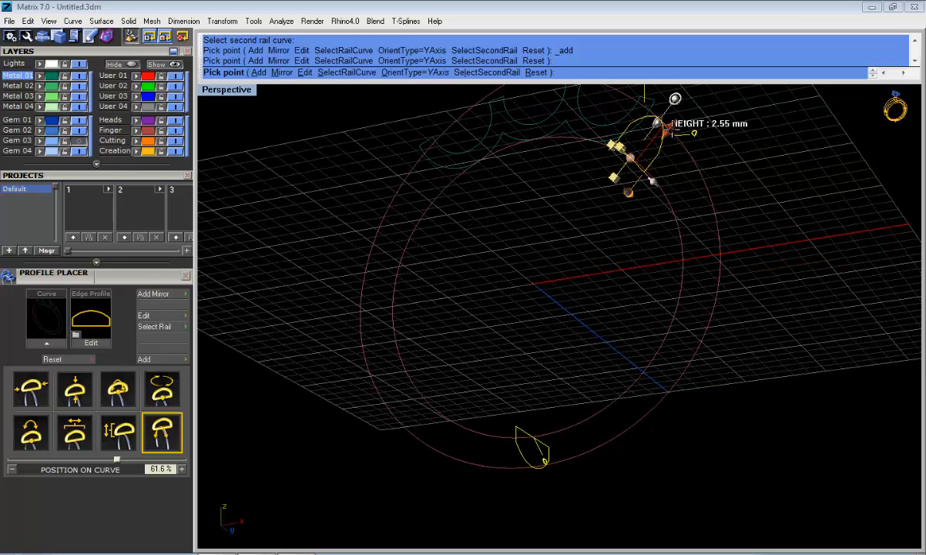
right_click_drag(667, 128, 696, 158)
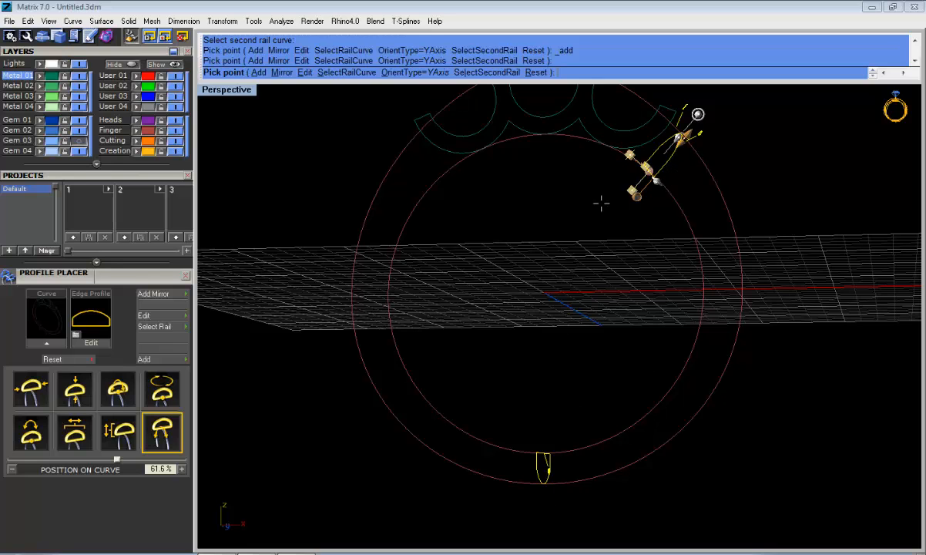
right_click_drag(601, 203, 556, 236)
scroll(575, 219, "down", 2)
scroll(583, 216, "up", 2)
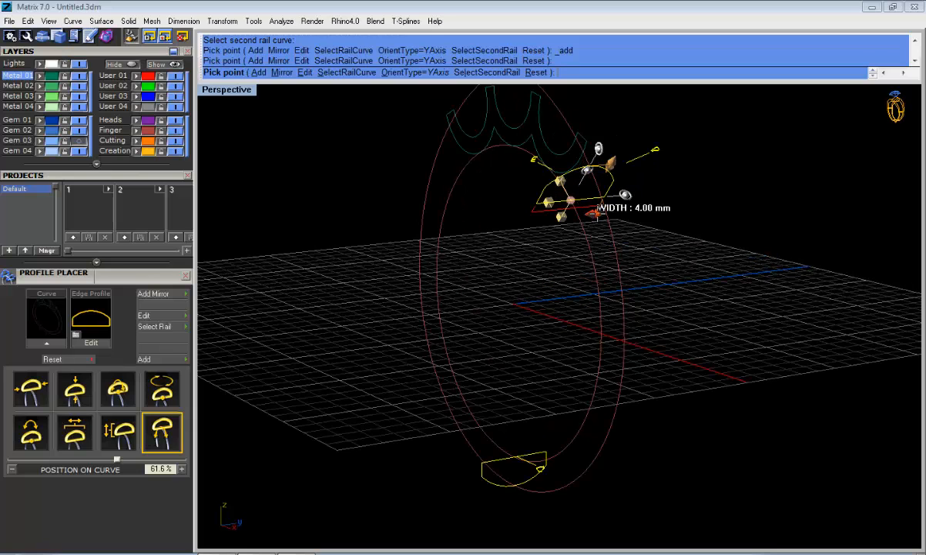
left_click_drag(594, 214, 569, 215)
right_click_drag(530, 227, 481, 226)
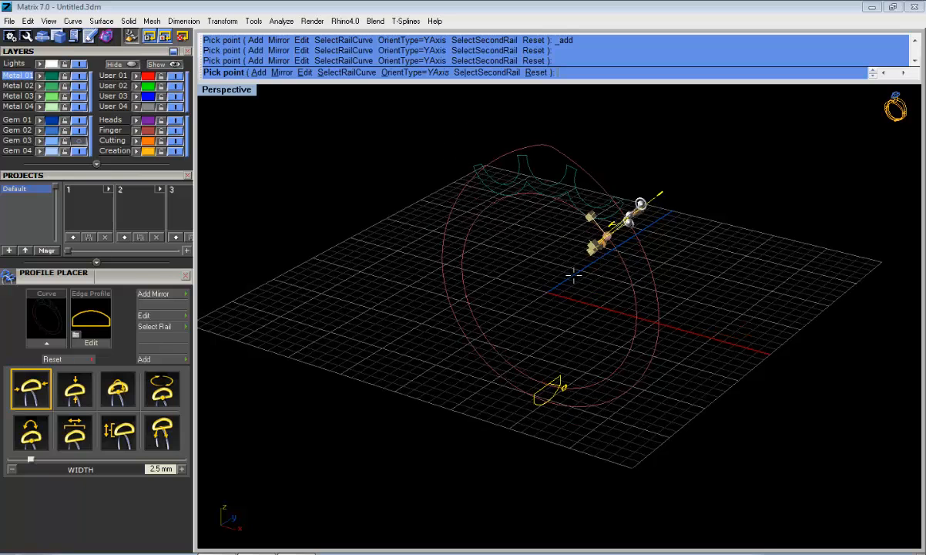
Mirror the upper profile to the opposite side of the ring and finish placing profiles
right_click_drag(573, 275, 491, 245)
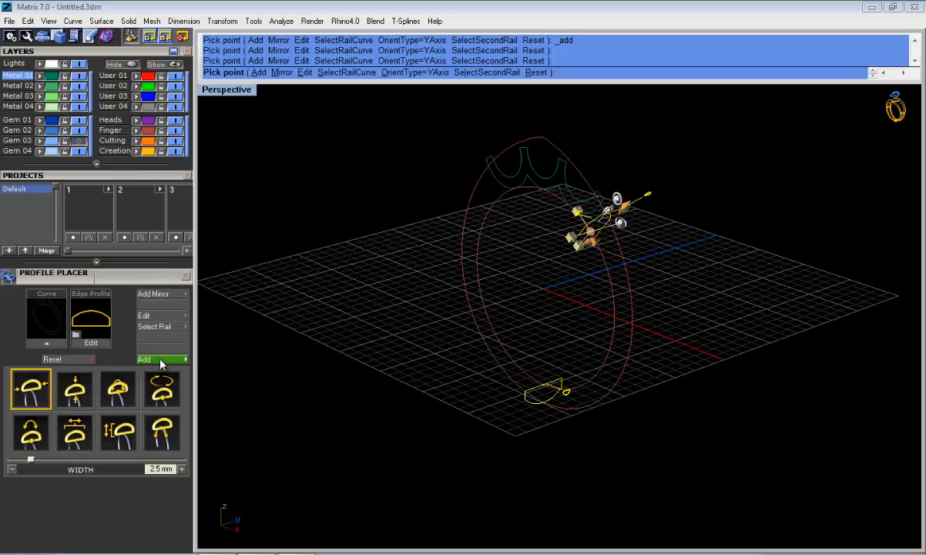
left_click(160, 297)
right_click_drag(314, 293, 632, 252)
right_click(548, 247)
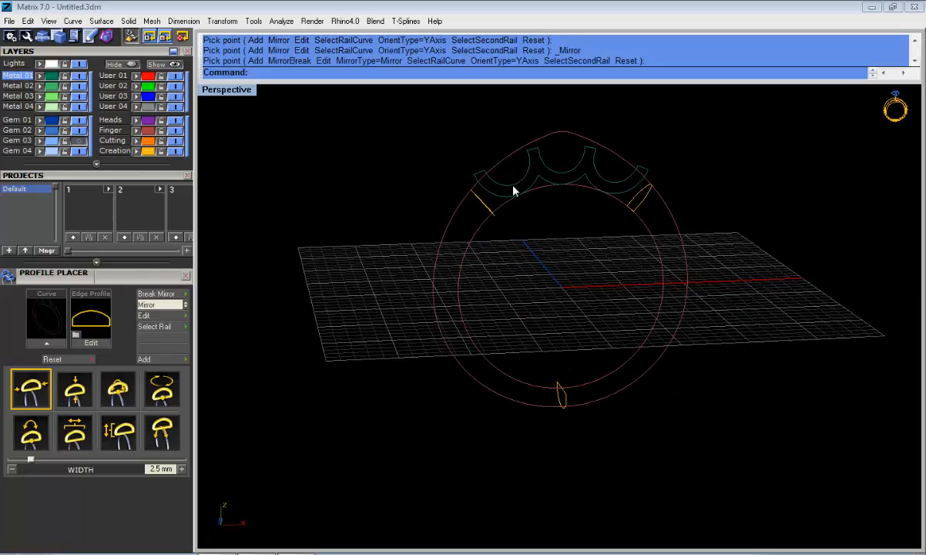
Start a Sweep 2 surface using the inner finger rail and the outside ring rail as its two rails
right_click_drag(514, 190, 526, 206)
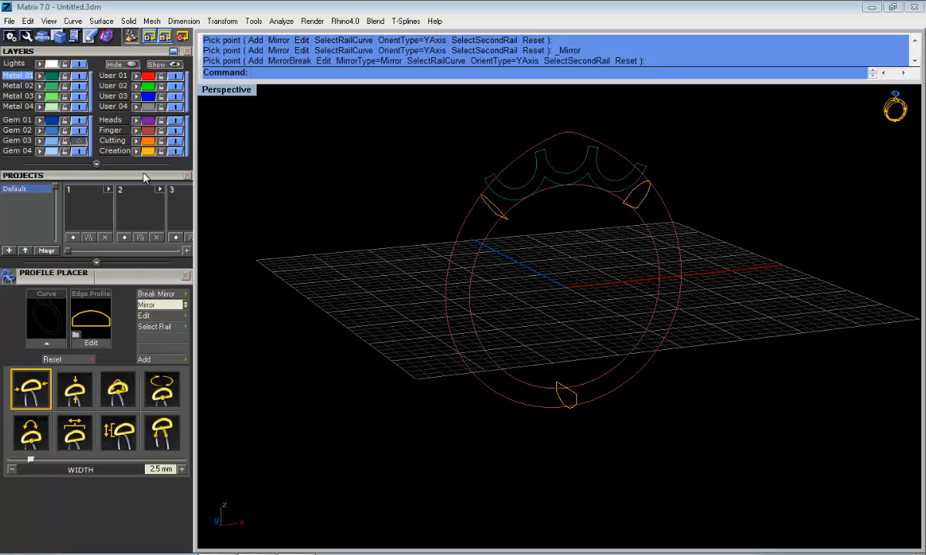
scroll(108, 185, "up", 5)
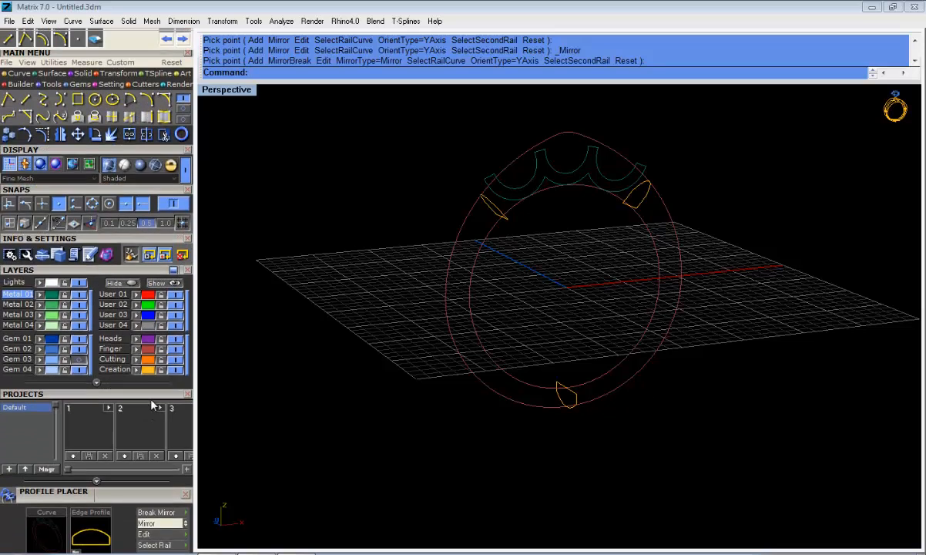
left_click(51, 91)
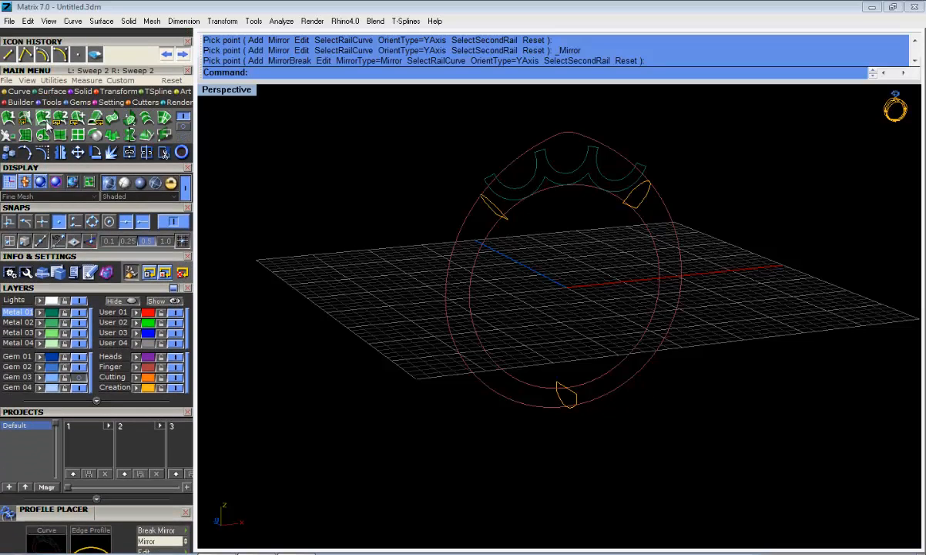
left_click(45, 122)
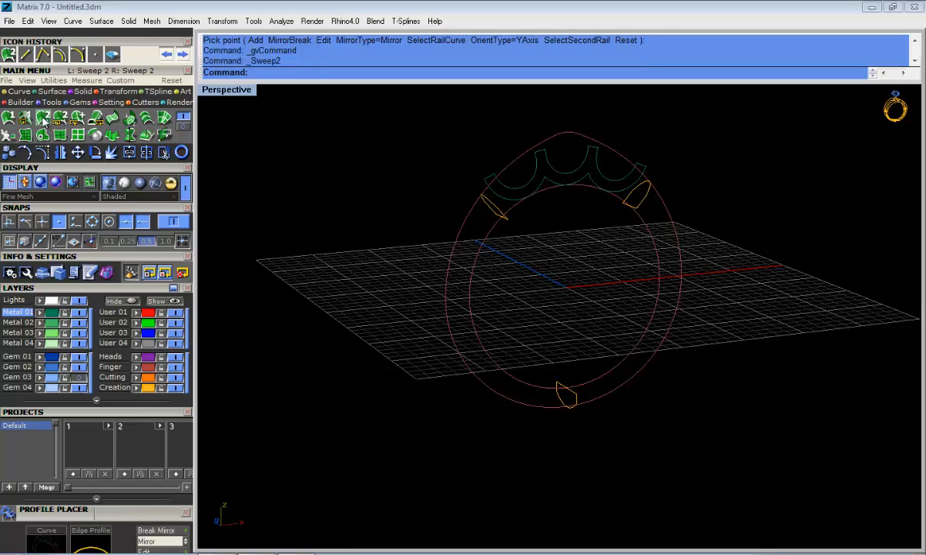
left_click(491, 236)
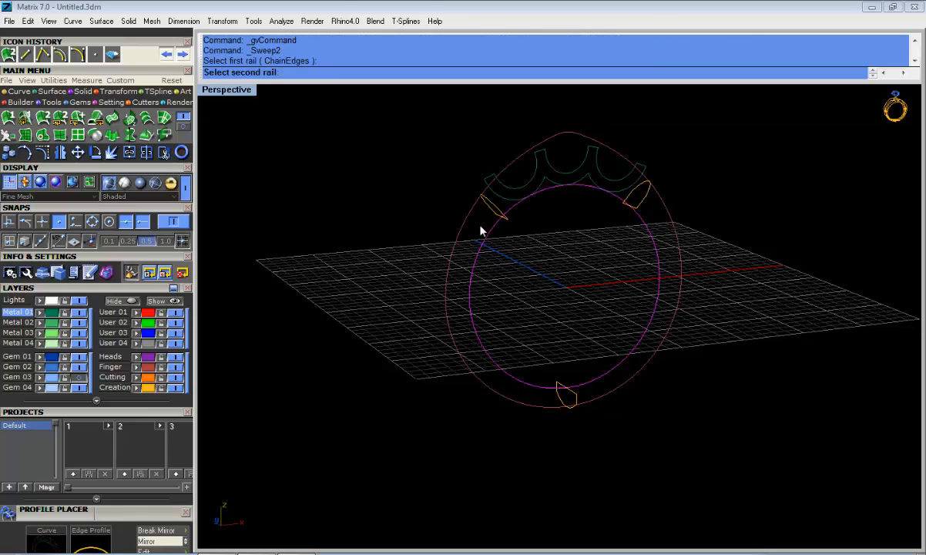
left_click(469, 219)
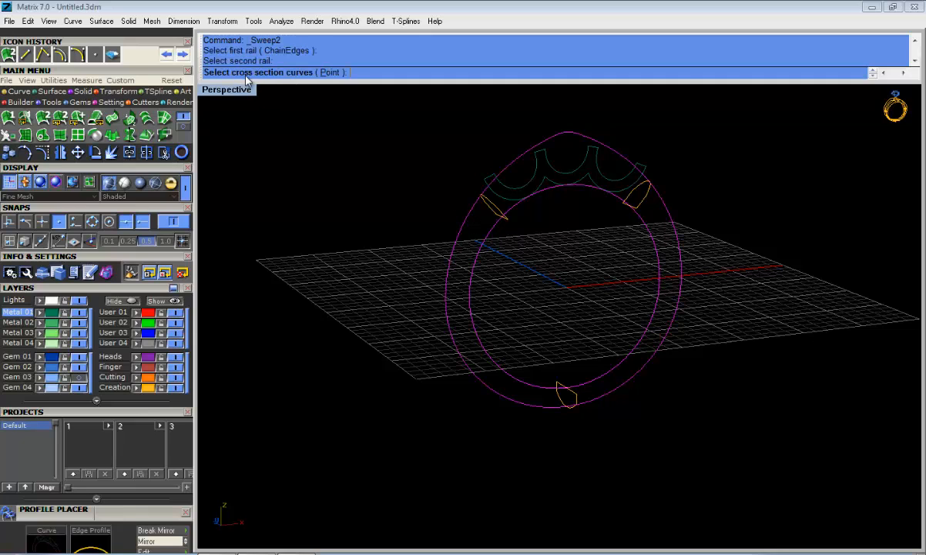
Use both upper profiles and the base profile as the sweep's cross sections
right_click_drag(537, 222, 599, 253)
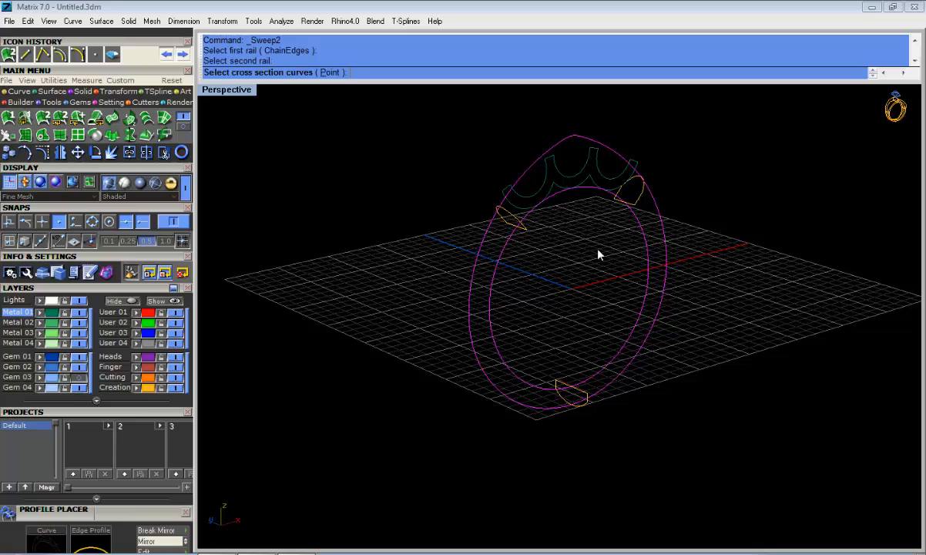
left_click(527, 232)
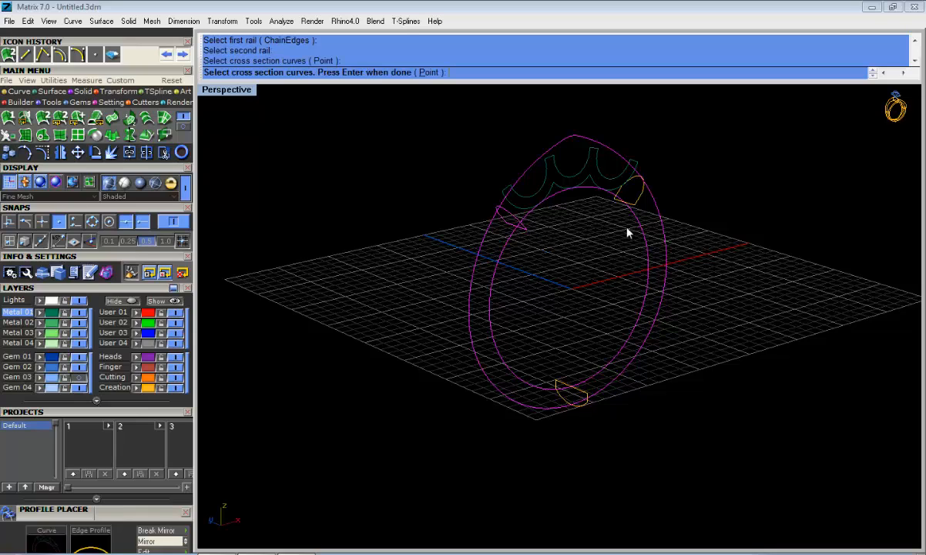
left_click(637, 204)
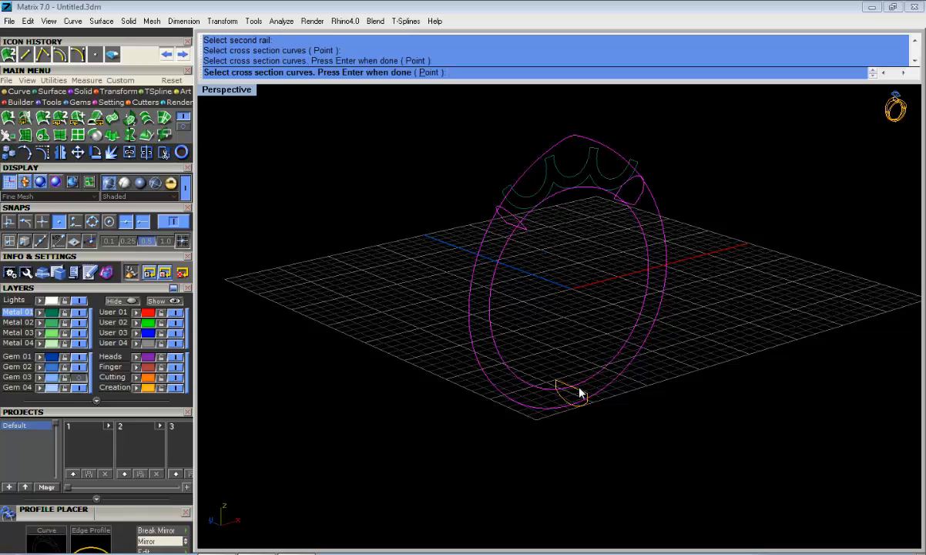
left_click(579, 390)
key("Return")
Check that the seams of all three cross sections line up and accept the seam directions
mouse_move(602, 308)
right_mouse_down()
mouse_move(606, 324)
mouse_move(586, 306)
right_mouse_up()
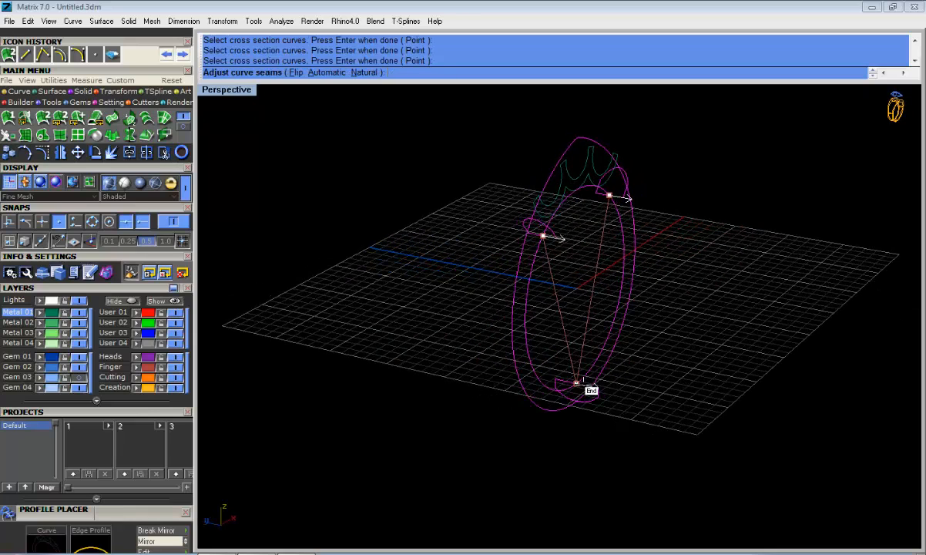
right_click_drag(600, 252, 569, 269)
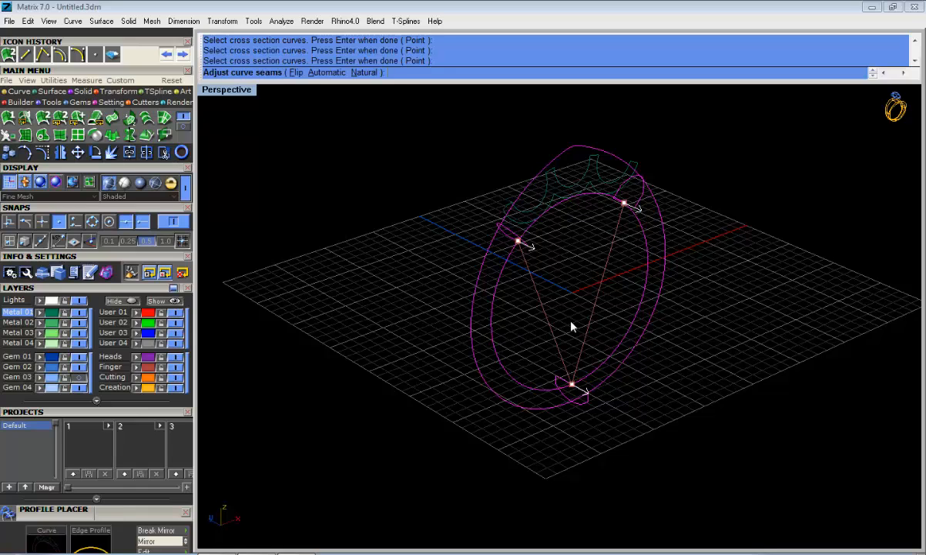
right_click_drag(558, 304, 562, 258)
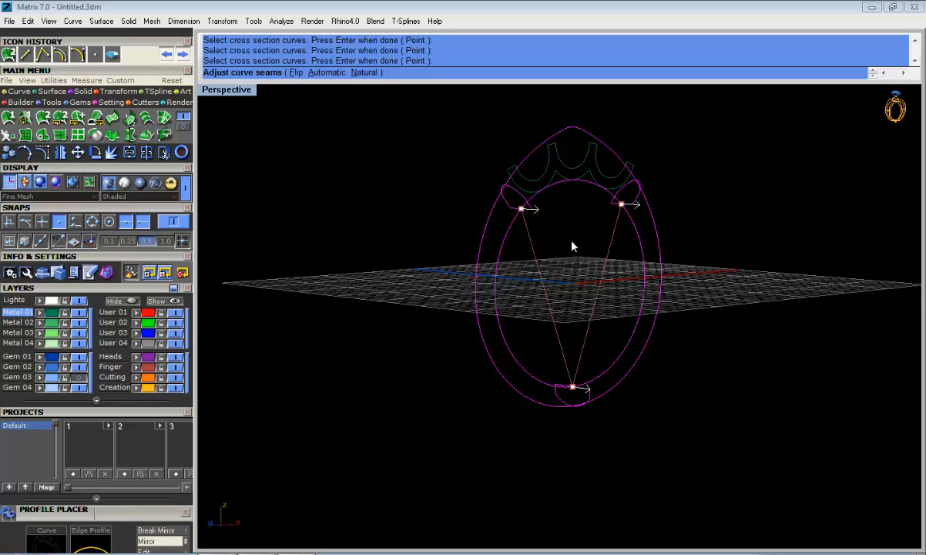
key("Return")
Make the shank a closed sweep around the whole ring and preview it
right_click_drag(585, 240, 510, 262)
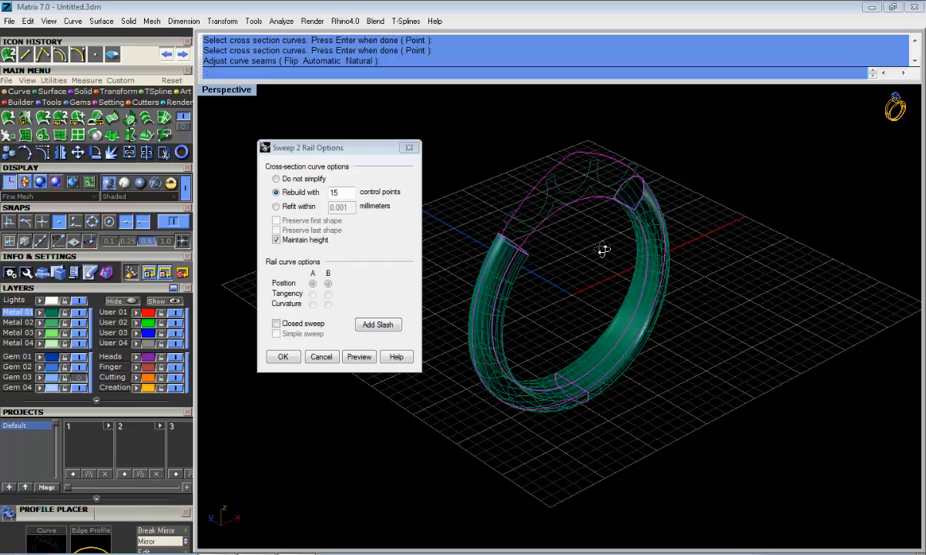
right_click_drag(603, 248, 467, 216)
right_click_drag(523, 187, 497, 185)
scroll(493, 197, "up", 5)
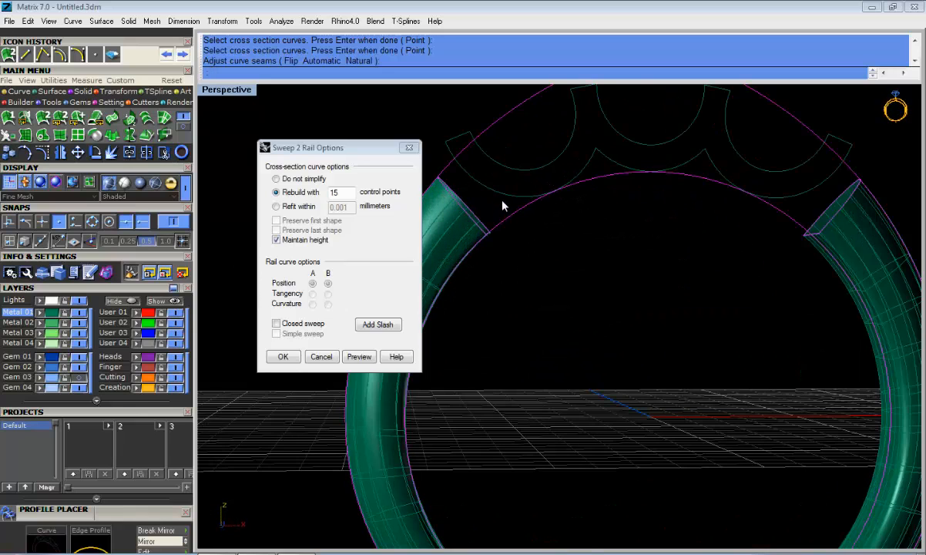
left_click(277, 324)
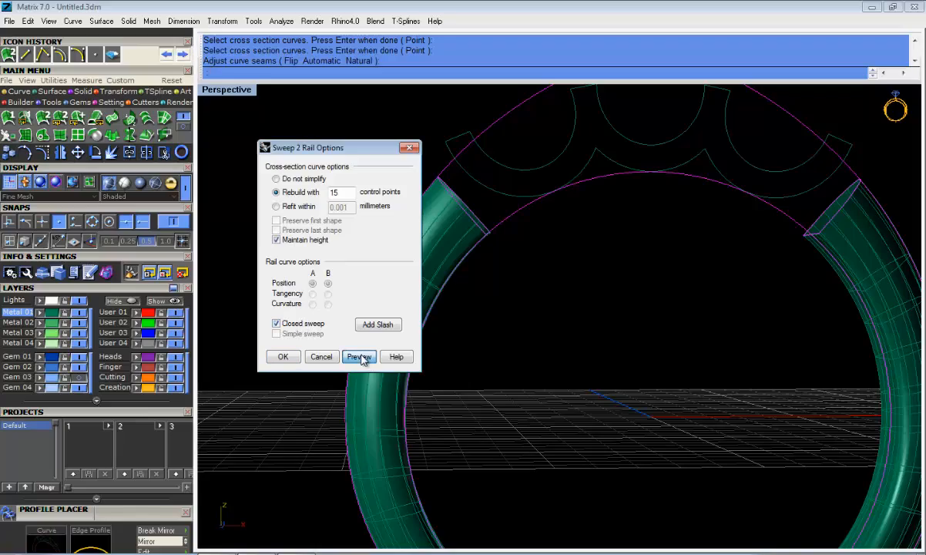
left_click(360, 356)
Set the sweep's cross-section curves to Do not simplify, preview the result and create the shank
scroll(770, 268, "down", 5)
right_click_drag(771, 268, 591, 299)
scroll(568, 462, "up", 7)
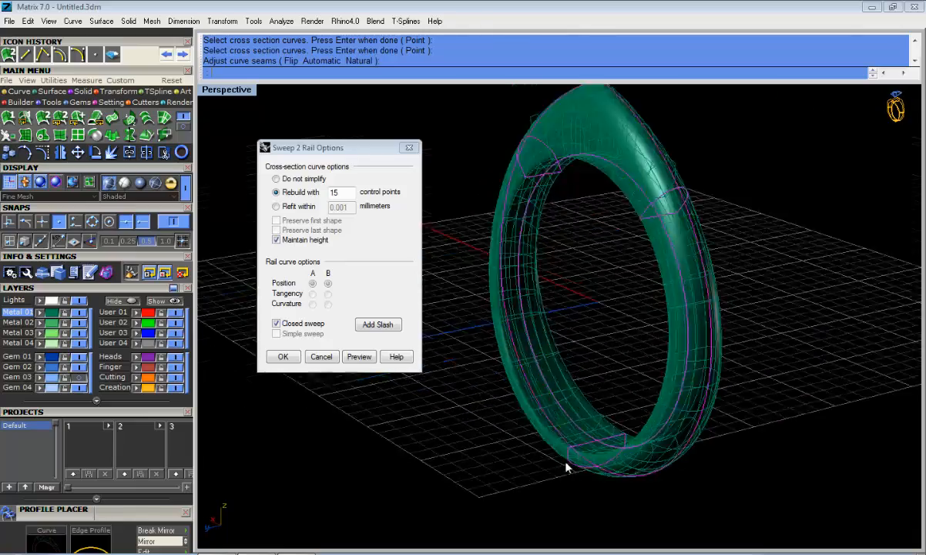
right_click_drag(567, 462, 588, 450)
scroll(587, 450, "up", 2)
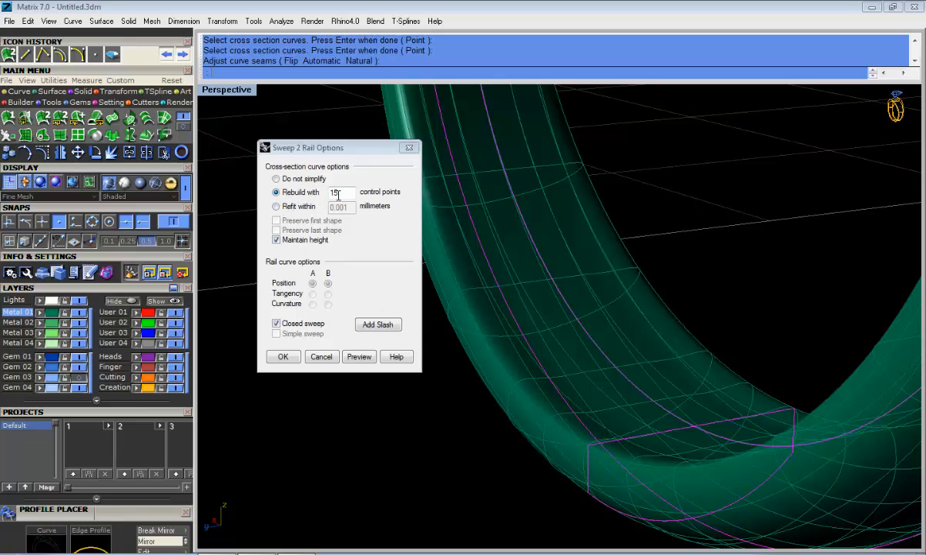
left_click(276, 179)
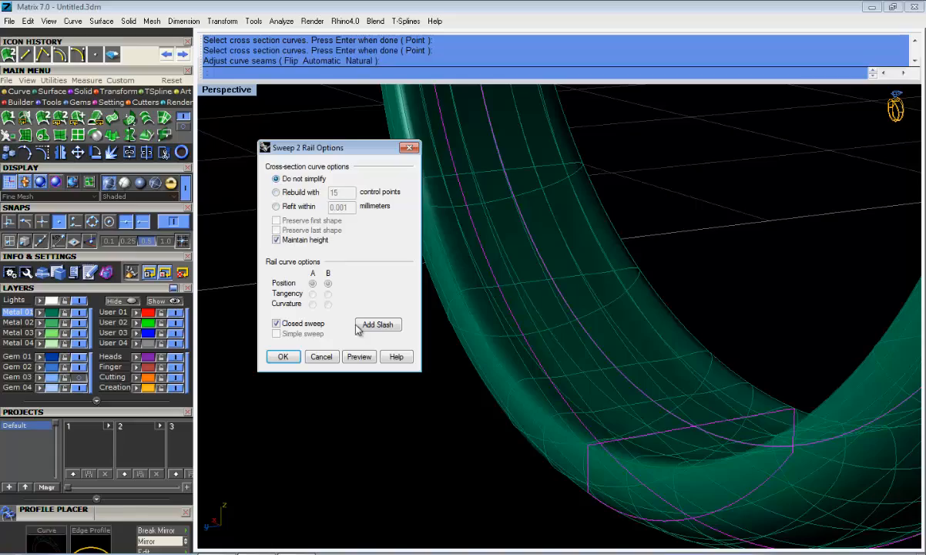
left_click(359, 356)
right_click_drag(506, 364, 504, 256)
scroll(728, 347, "down", 5)
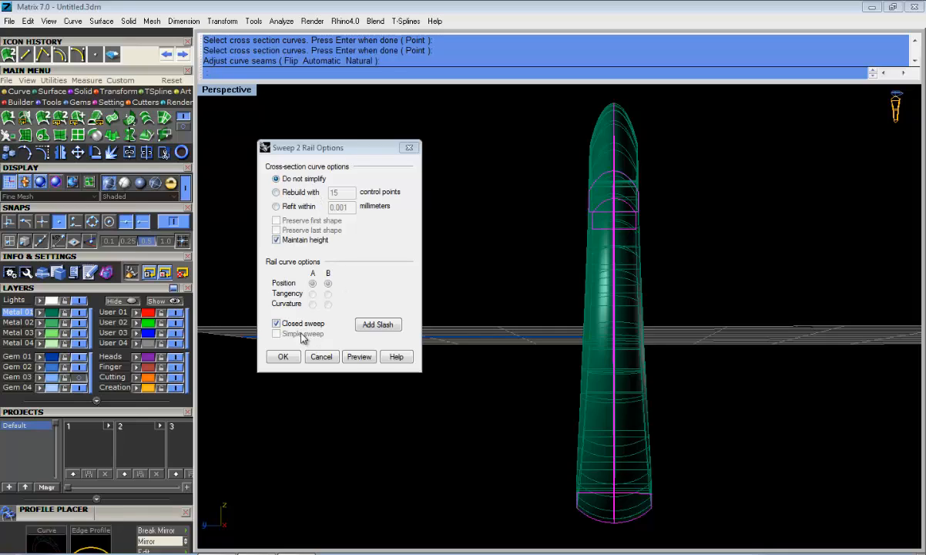
right_click_drag(751, 276, 625, 267)
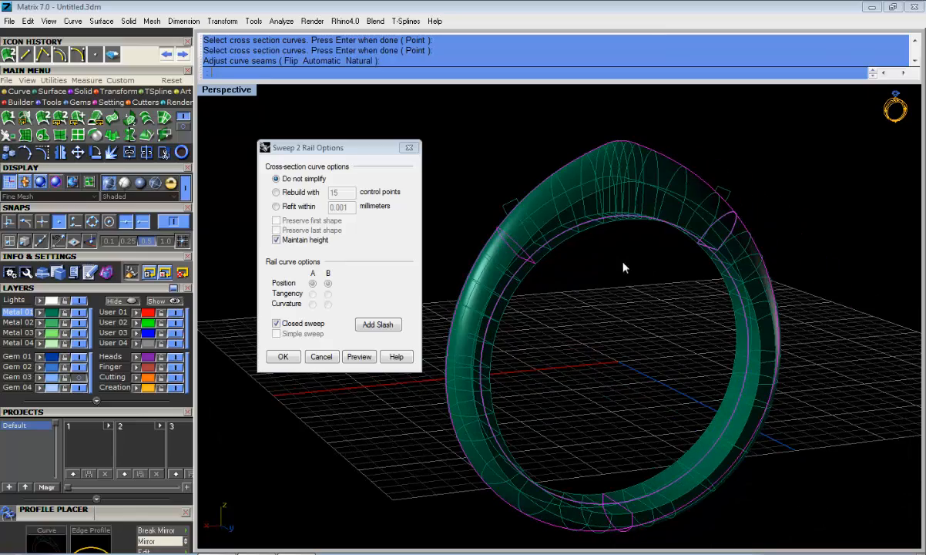
left_click(283, 357)
Select the three-stone setting's profile curve and turn on the Gem 03 layer to show the diamonds
right_click_drag(518, 199, 477, 228)
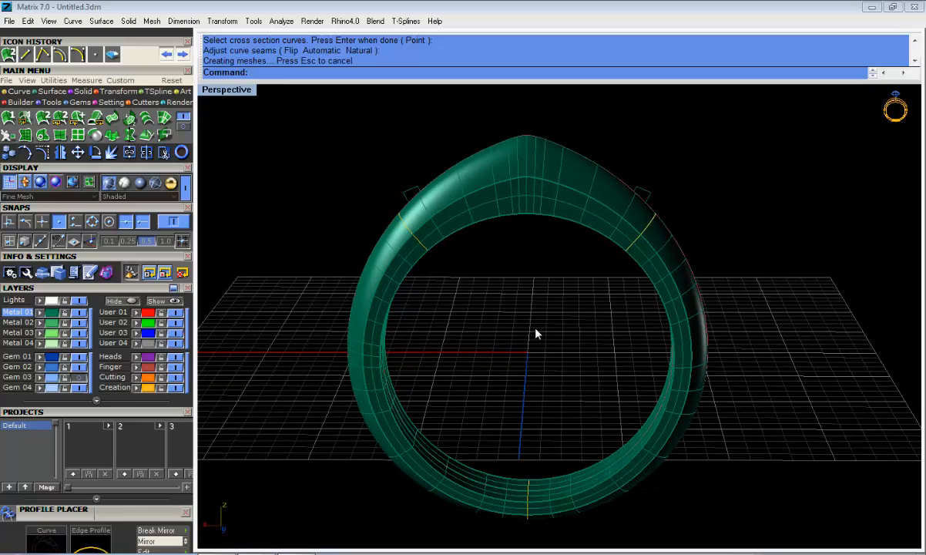
right_click_drag(471, 287, 593, 264)
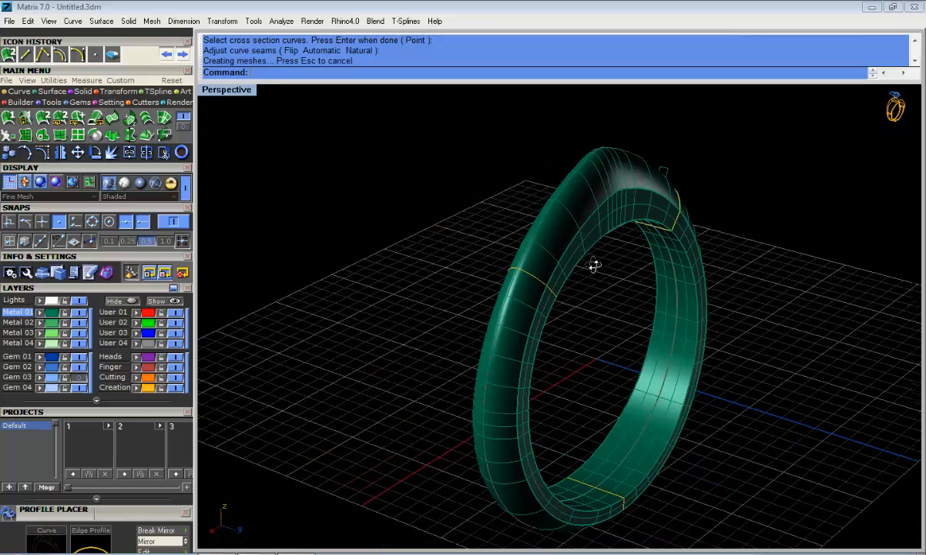
scroll(532, 231, "up", 3)
scroll(526, 229, "down", 4)
right_click_drag(527, 228, 556, 244)
scroll(620, 244, "up", 4)
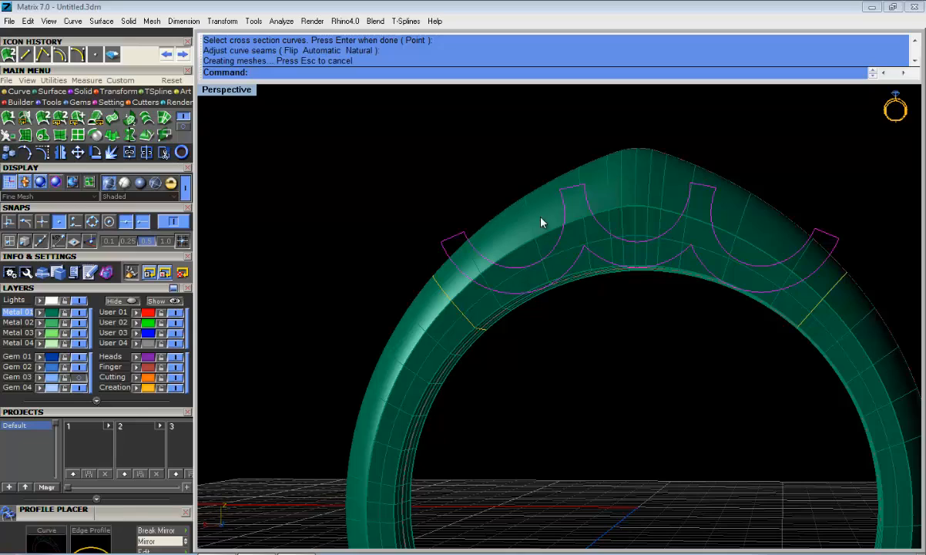
right_click_drag(496, 219, 568, 294)
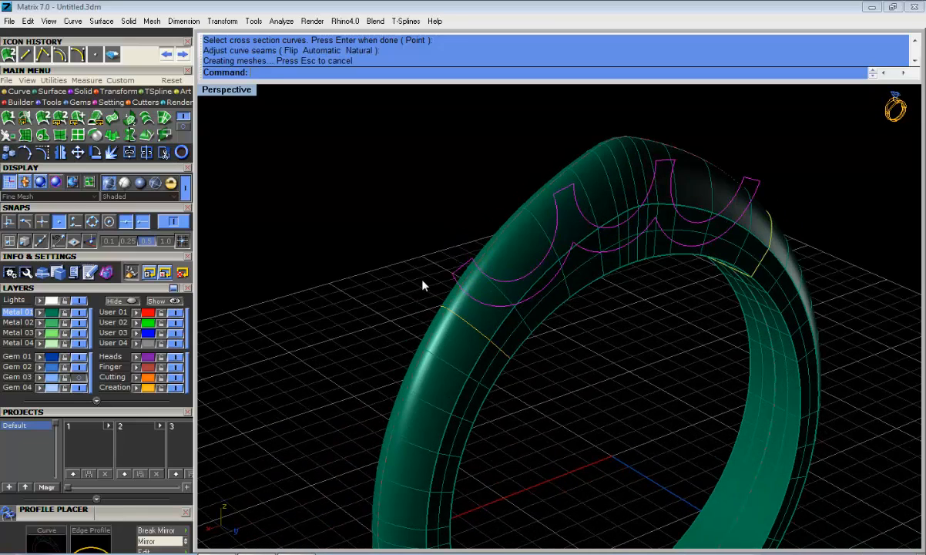
right_click_drag(472, 318, 343, 279)
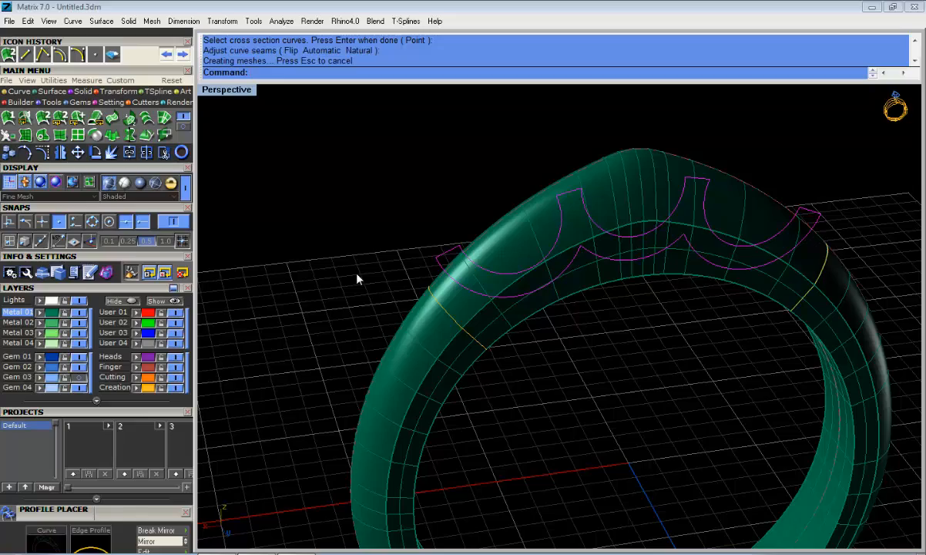
left_click(82, 378)
right_click_drag(397, 329, 436, 288)
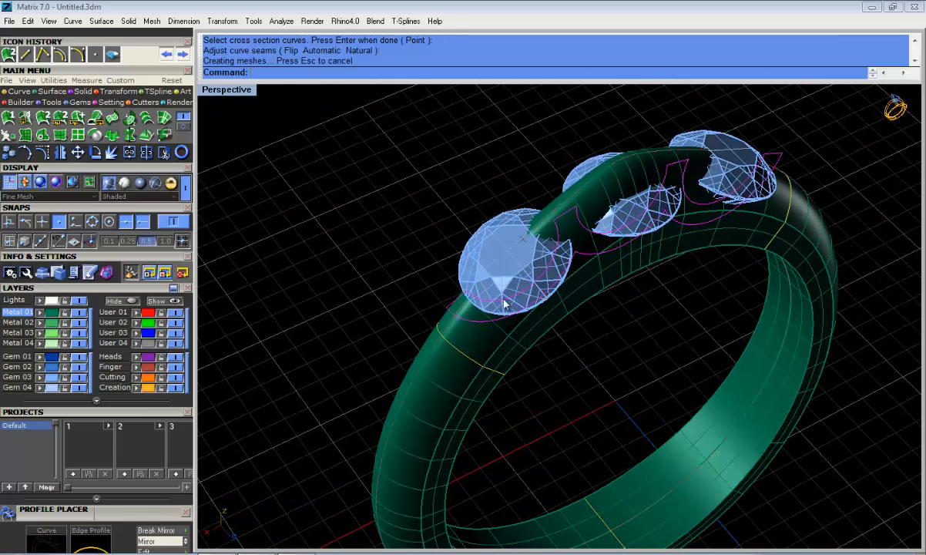
Extrude the setting profile as a capped solid on both sides with a distance of 2
left_click(81, 92)
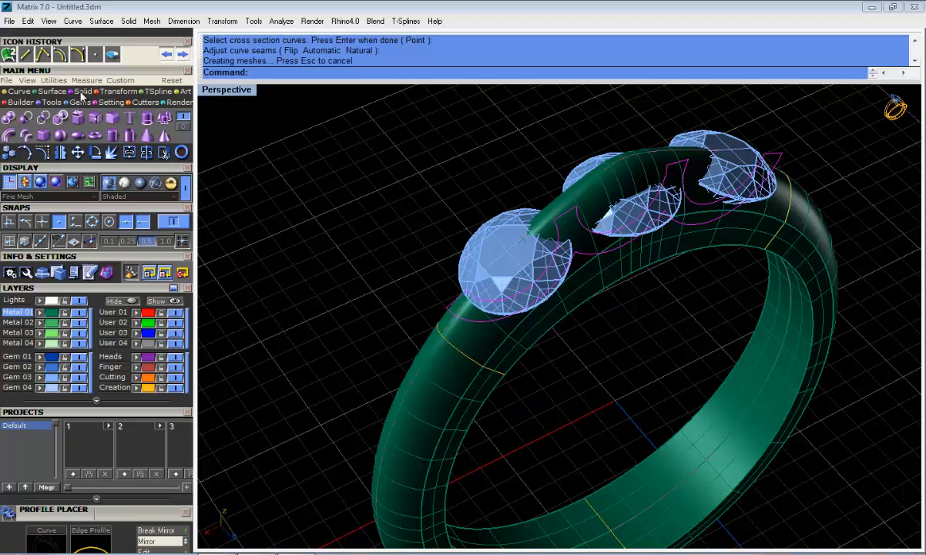
left_click(146, 119)
right_click_drag(422, 254, 370, 246)
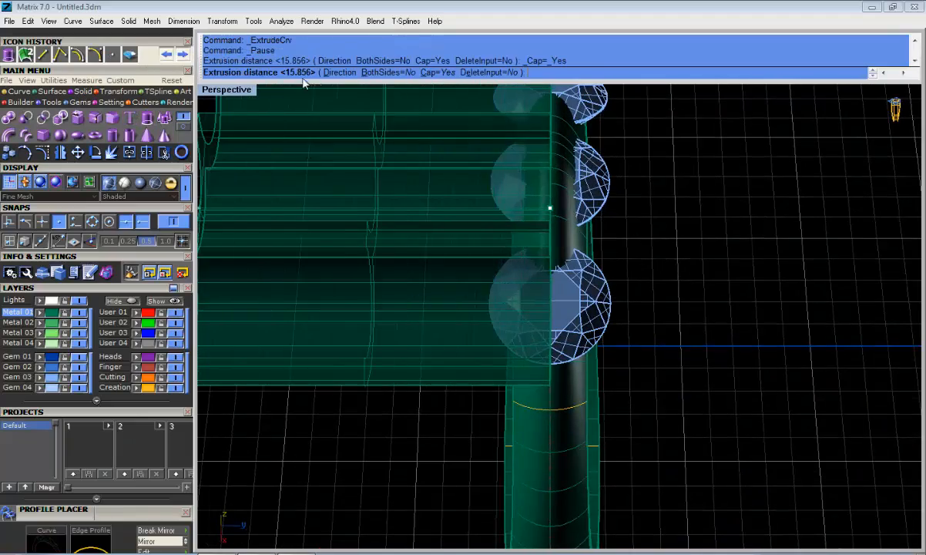
left_click(376, 75)
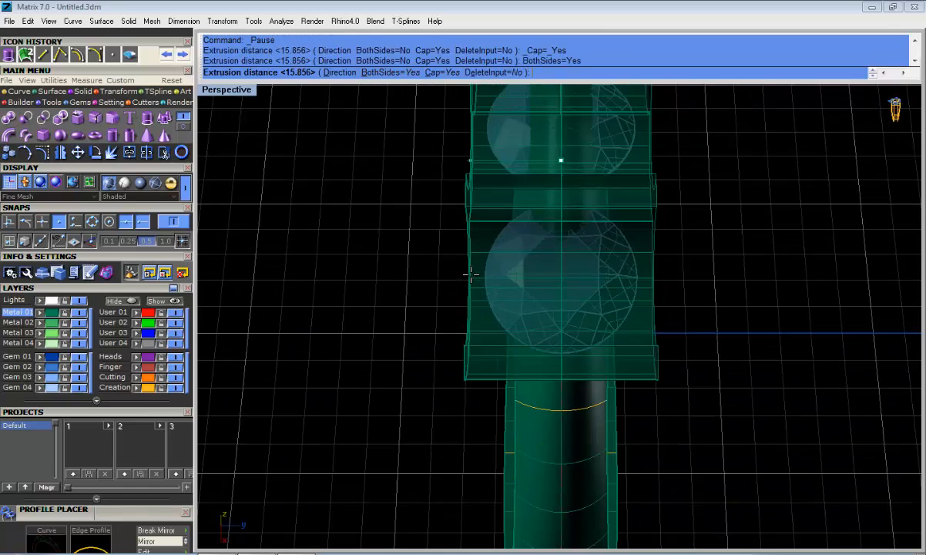
right_click_drag(465, 270, 475, 233)
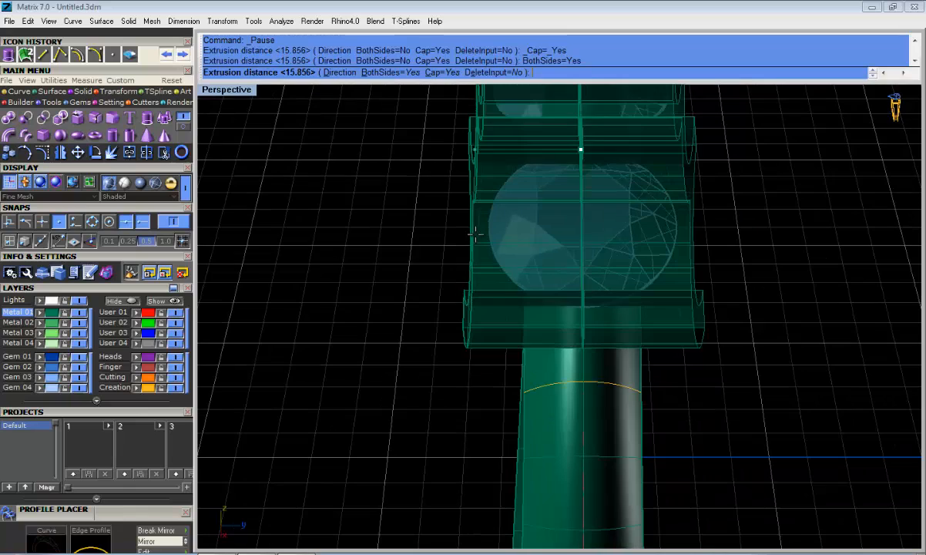
type("2")
key("Return")
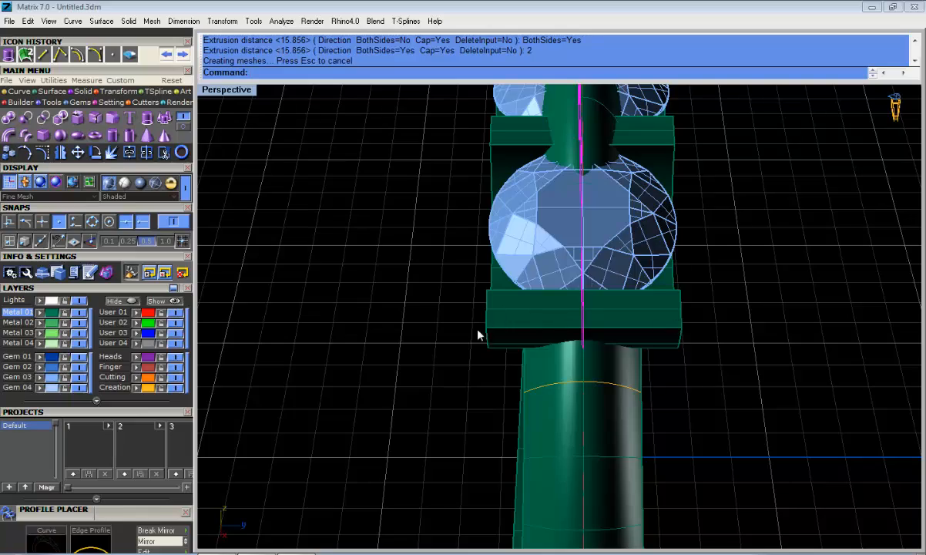
Examine how the extruded setting meets the shank, ending in an enlarged Through Finger view of the setting
right_click_drag(685, 249, 414, 128)
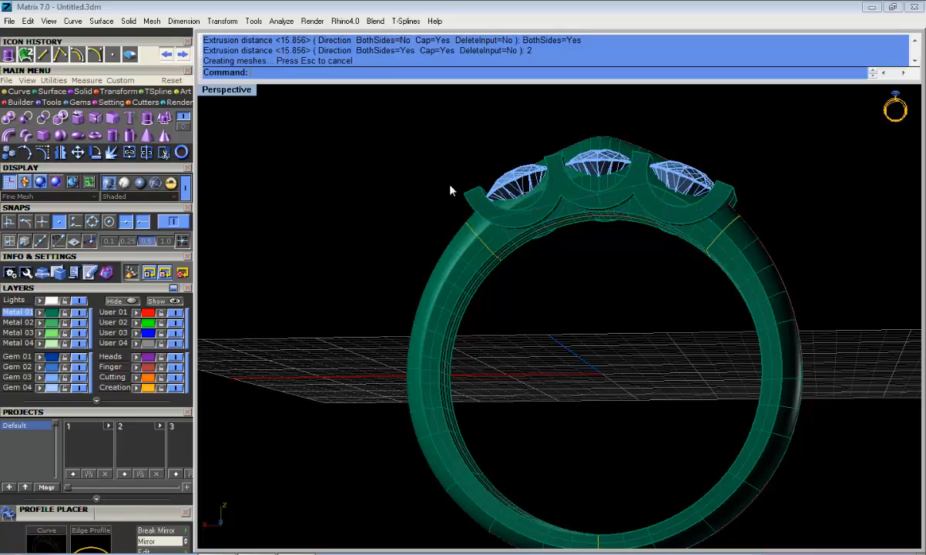
right_click_drag(451, 188, 379, 134)
scroll(595, 221, "up", 5)
scroll(582, 137, "down", 4)
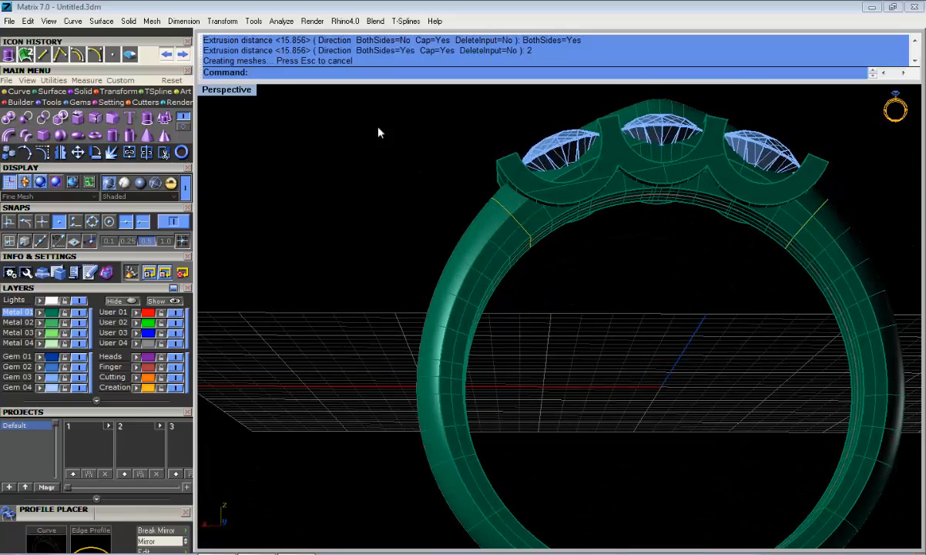
key("ctrl+m")
right_click_drag(324, 406, 342, 423)
scroll(381, 432, "up", 9)
scroll(342, 422, "up", 3)
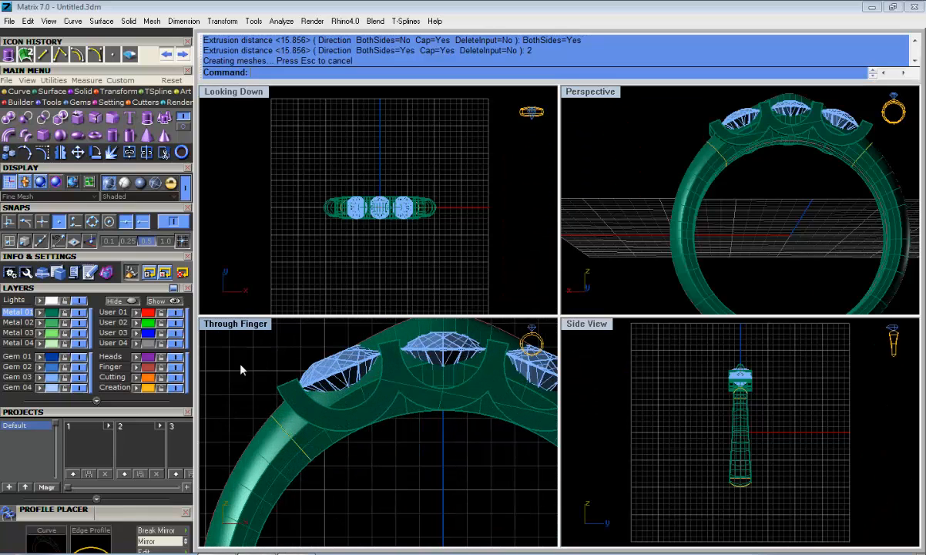
double_click(224, 327)
right_click_drag(495, 239, 508, 273)
Draw an arc from just outside the setting's left end, down through the shank shoulder, into the finger hole
left_click(20, 92)
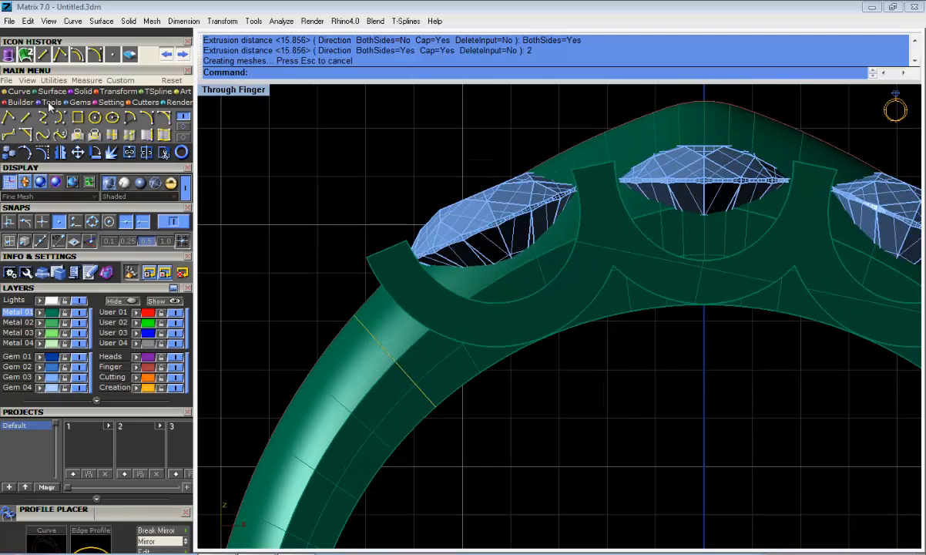
left_click(130, 117)
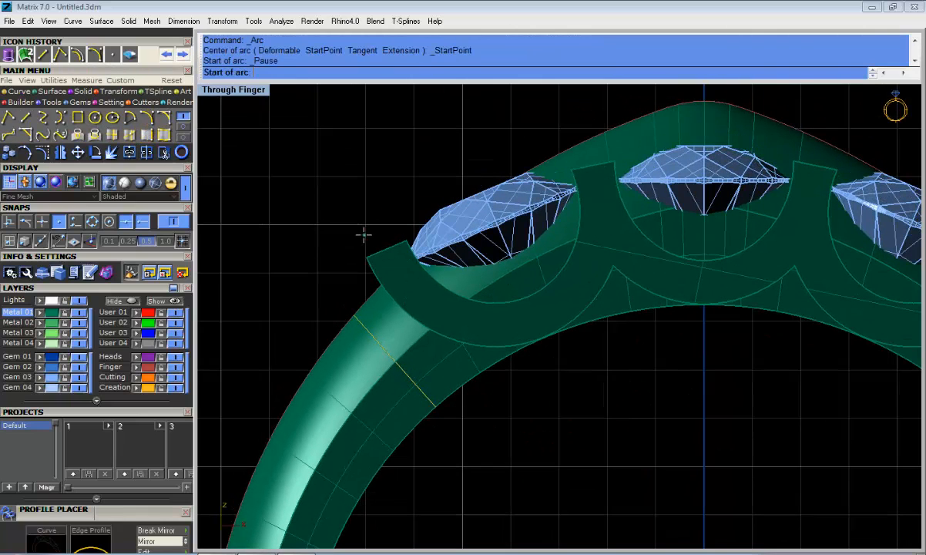
left_click(363, 234)
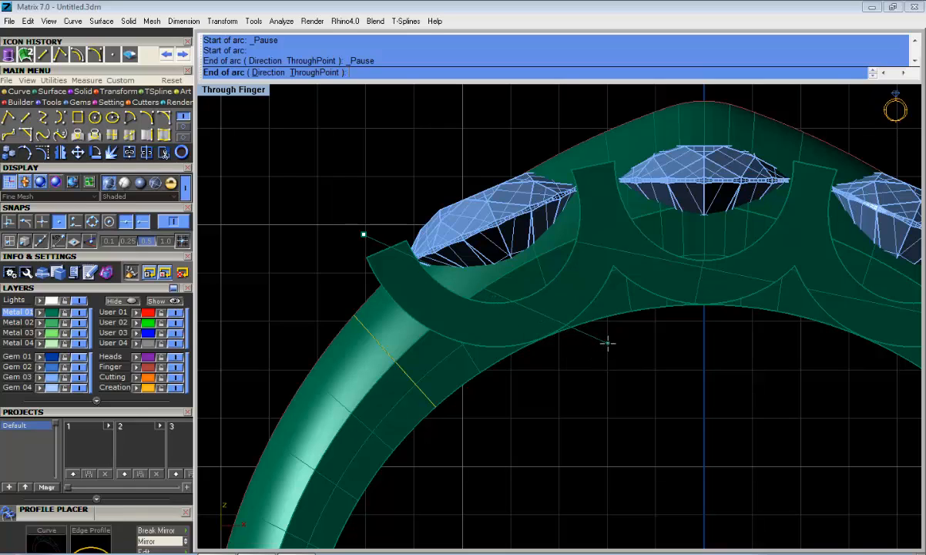
left_click(608, 342)
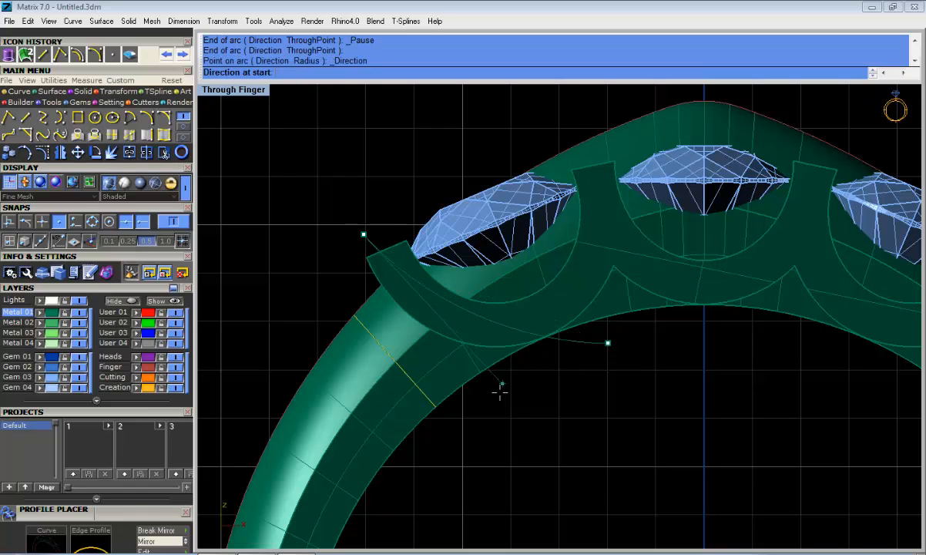
left_click(533, 434)
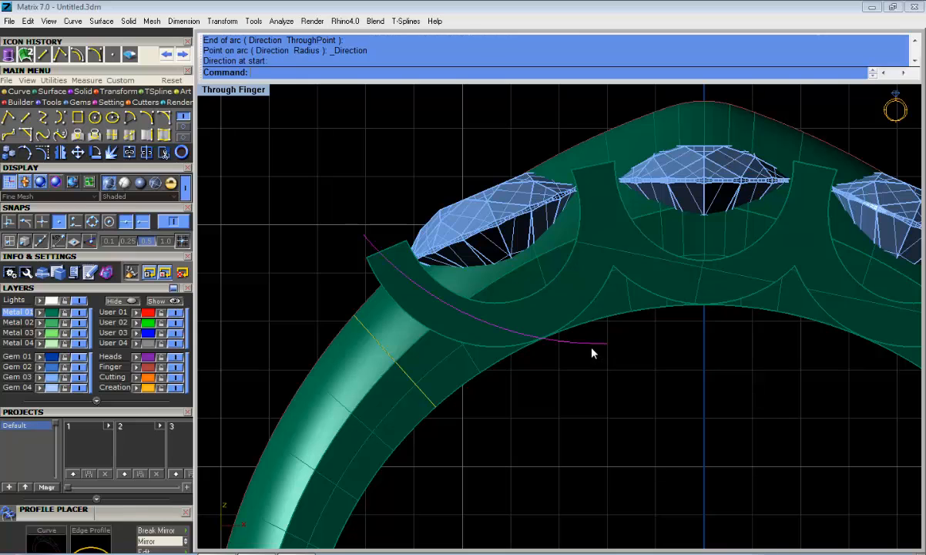
Mirror a copy of the shoulder arc to the opposite side of the ring, with the mirror plane running vertically through origin 0
scroll(597, 355, "down", 6)
scroll(575, 348, "up", 4)
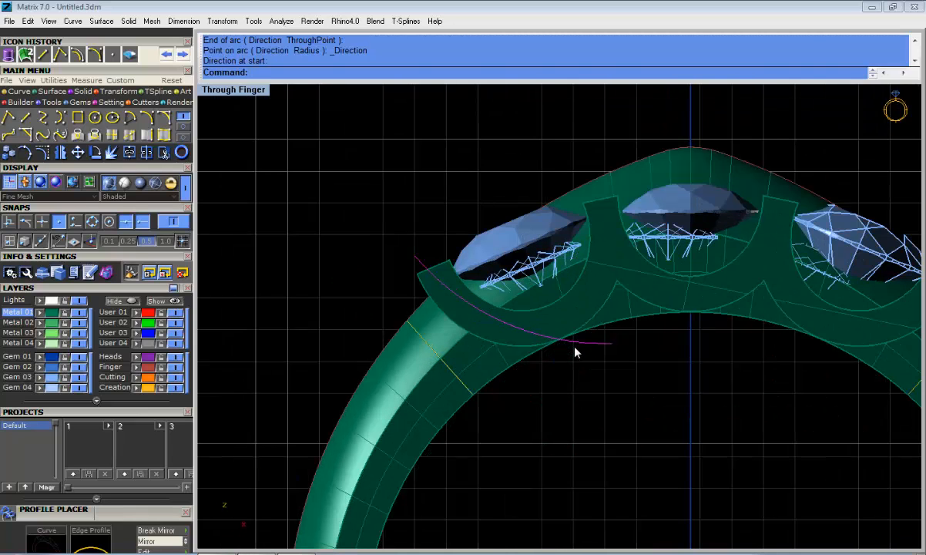
right_click_drag(628, 362, 607, 355)
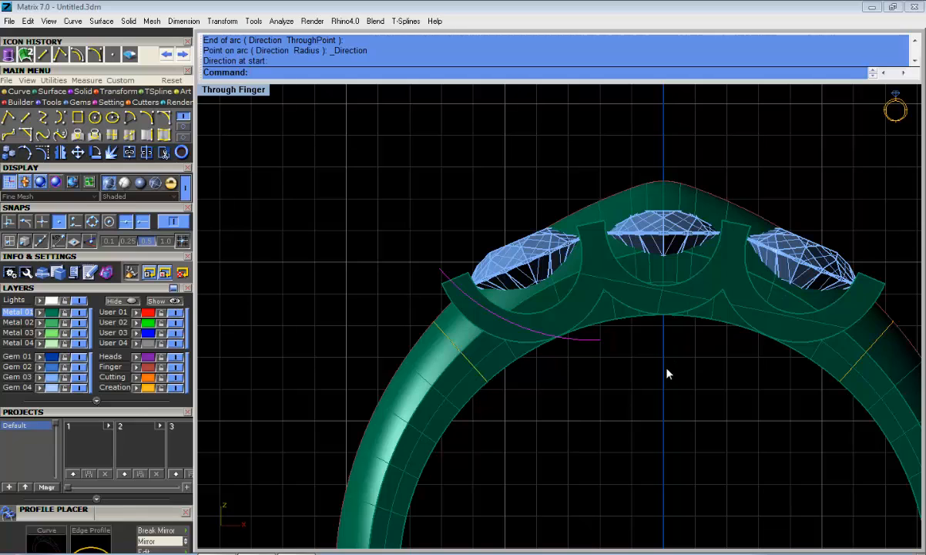
right_click_drag(612, 349, 500, 301)
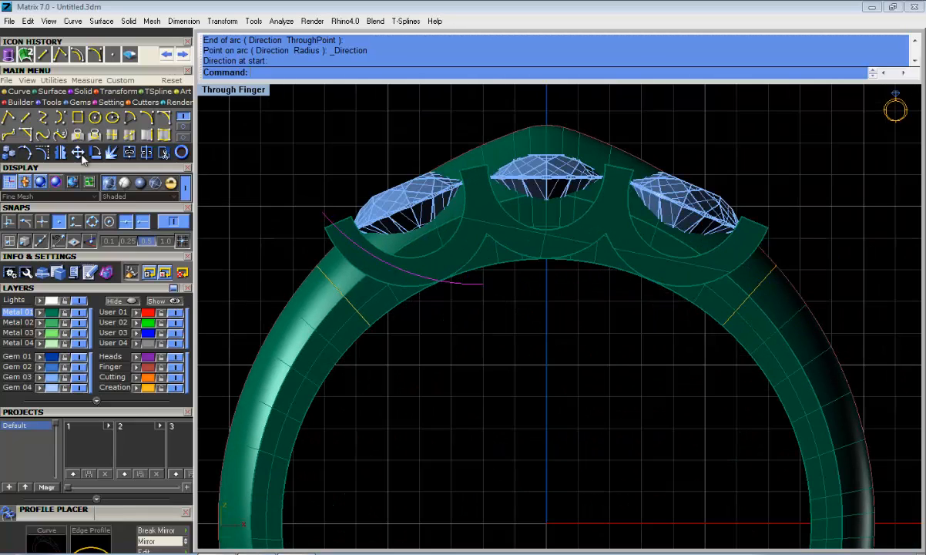
left_click(61, 153)
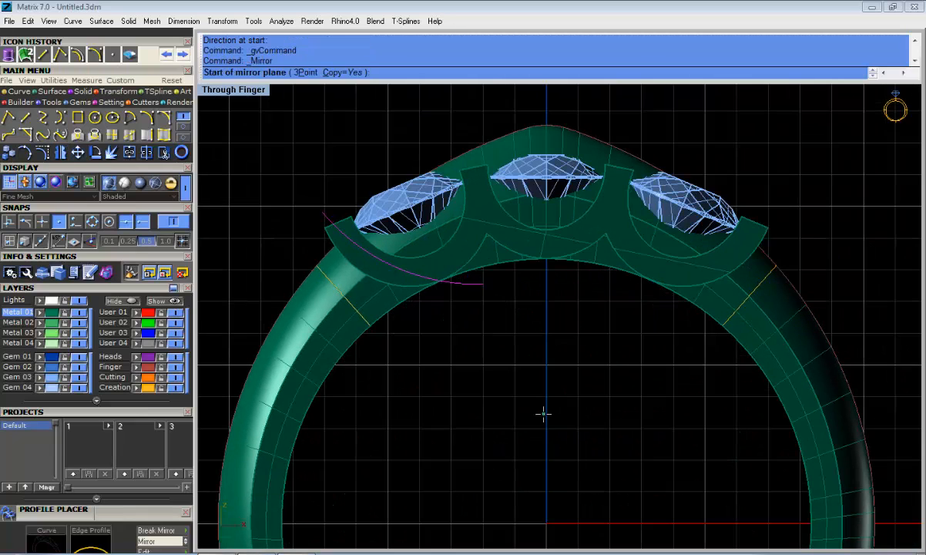
type("0")
key("Return")
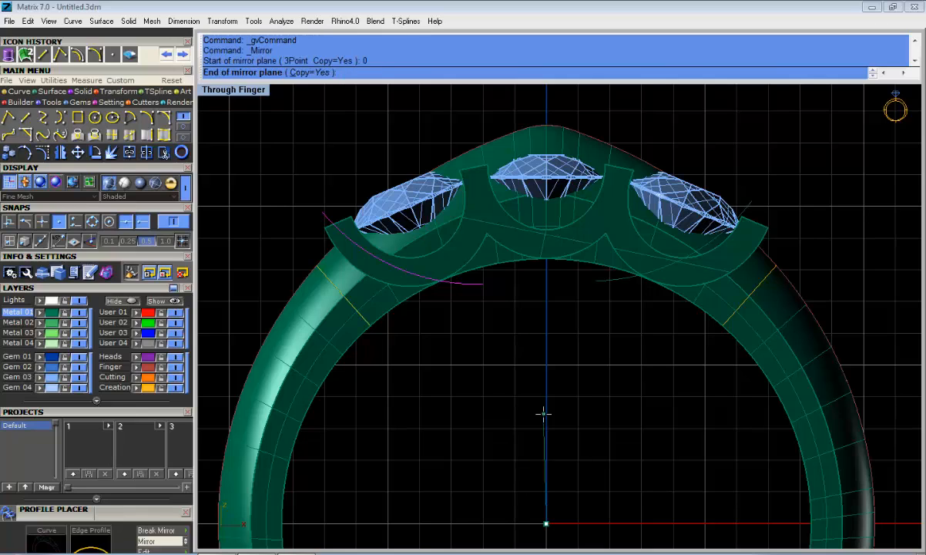
left_click(553, 358)
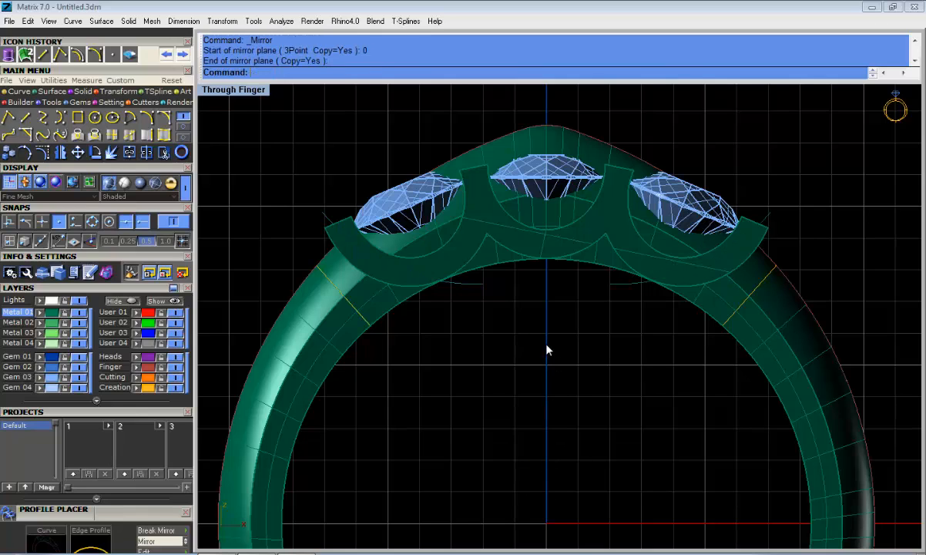
Draw a three-segment polyline over the stones, connecting the upper ends of the two shoulder arcs
left_click(25, 116)
left_click(7, 117)
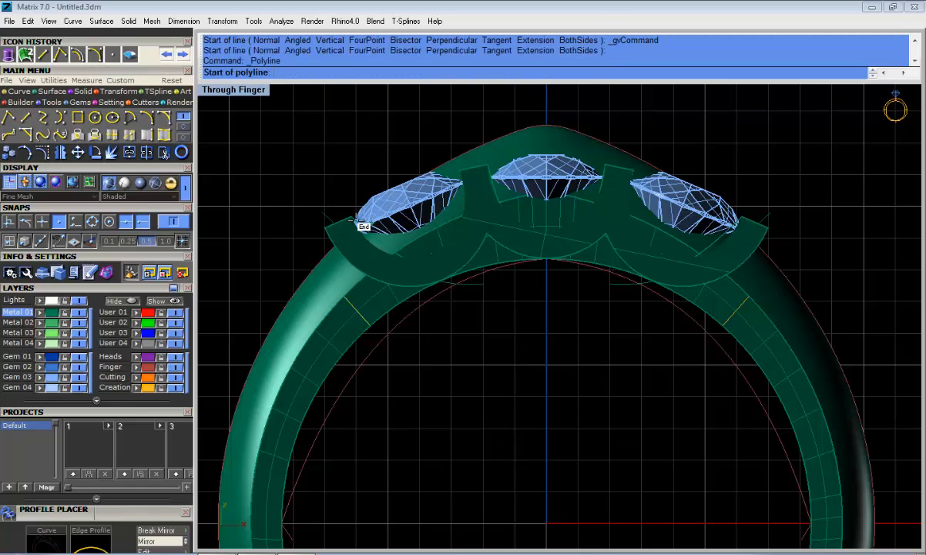
left_click(322, 212)
left_click(465, 94)
left_click(671, 115)
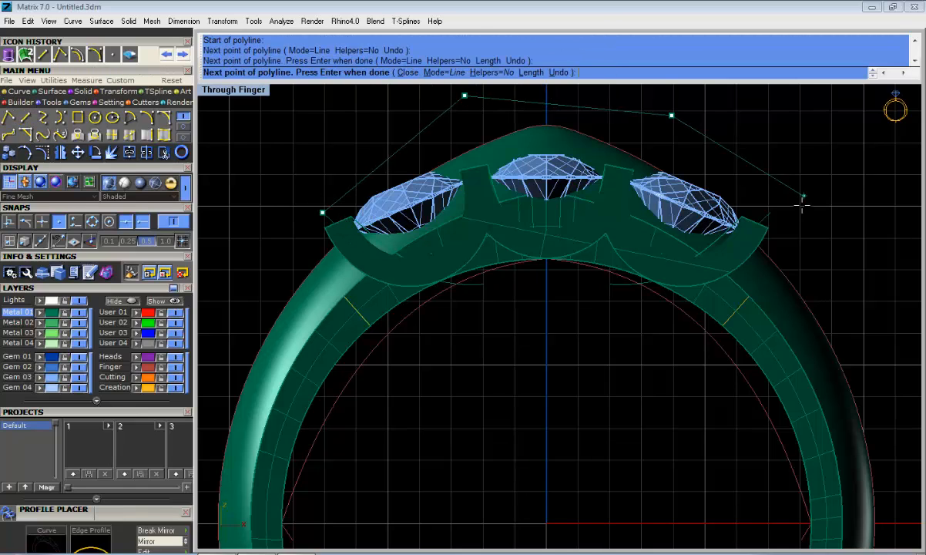
left_click(770, 212)
key("Return")
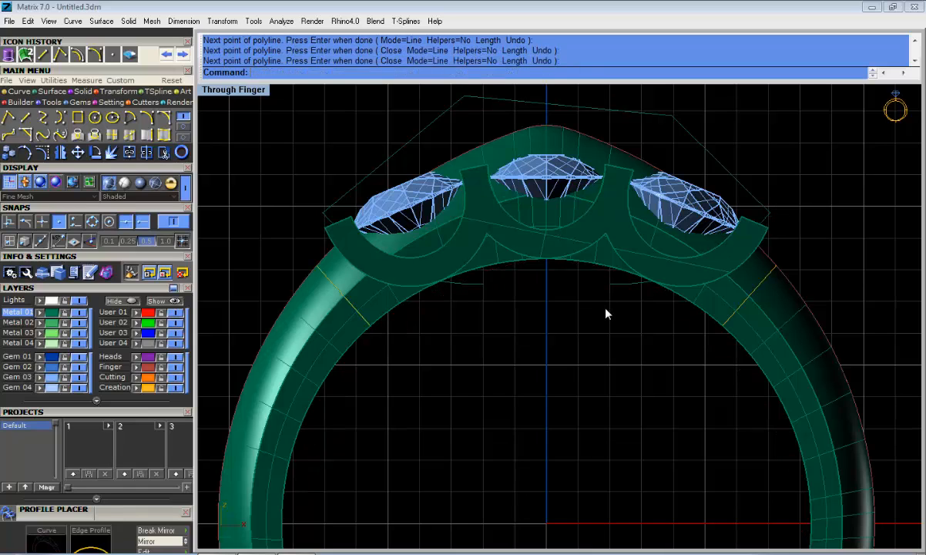
Draw a straight line across the finger hole between the lower ends of the two shoulder arcs
key("Return")
left_click(610, 284)
left_click(487, 285)
key("Return")
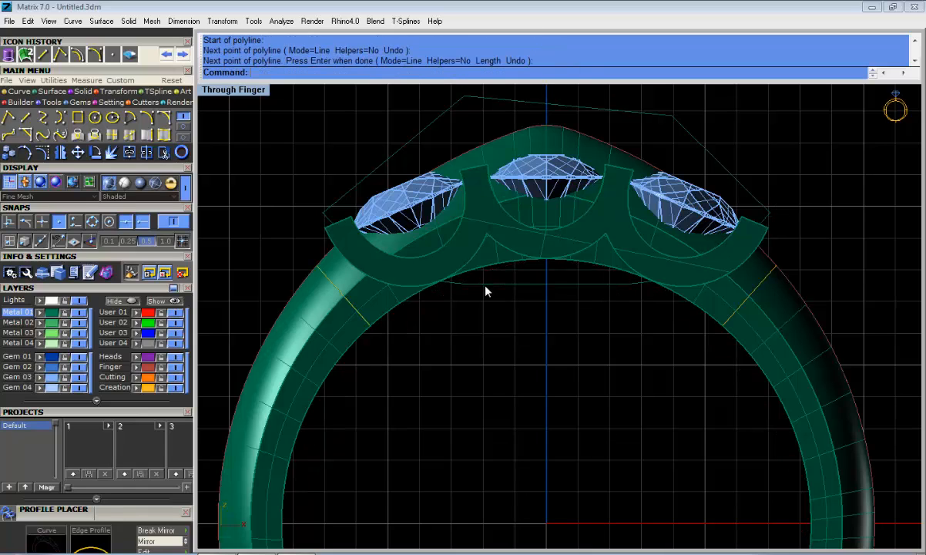
Join the two arcs, the upper polyline and the lower line into one closed cutter outline
scroll(671, 118, "down", 2)
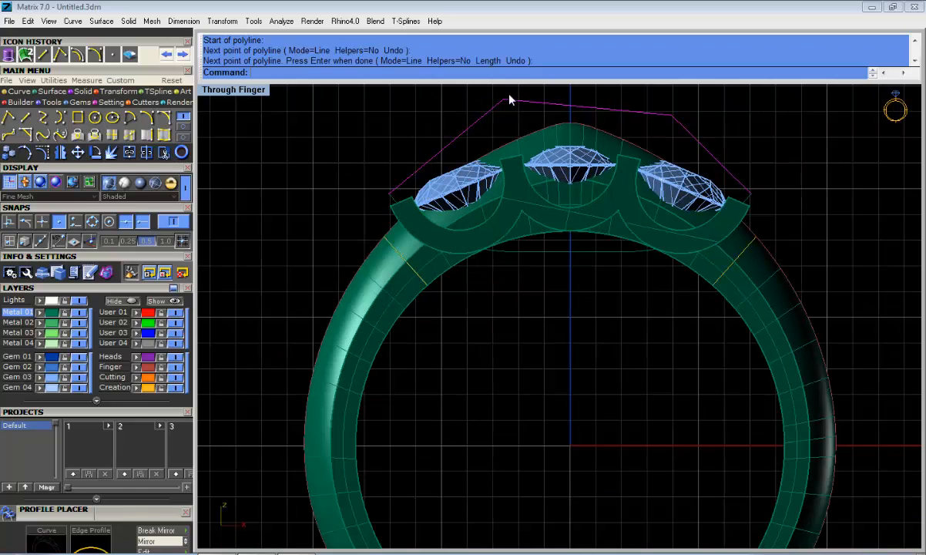
left_click(392, 196, "shift")
right_click_drag(568, 246, 566, 284)
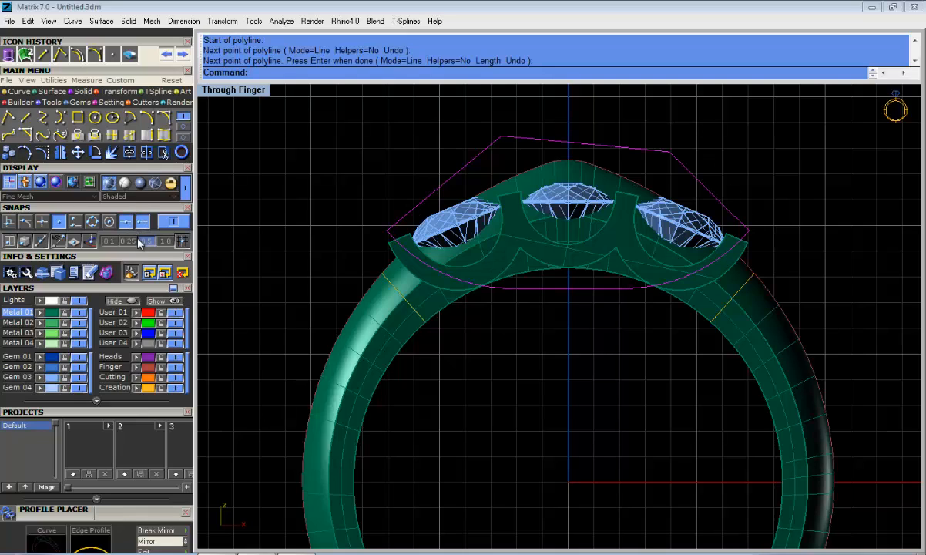
left_click(131, 152)
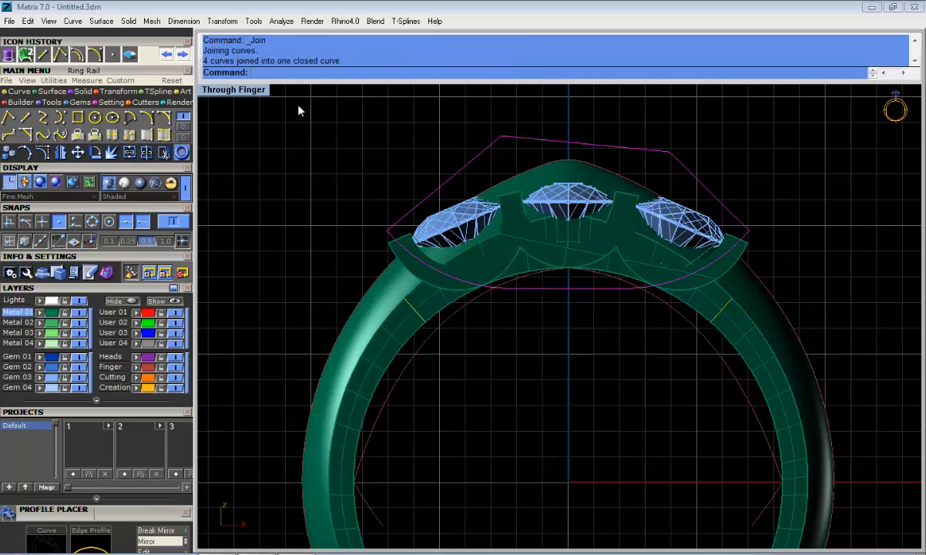
Extrude the closed cutter outline to both sides as a capped solid block extending well past the ring's width
double_click(234, 90)
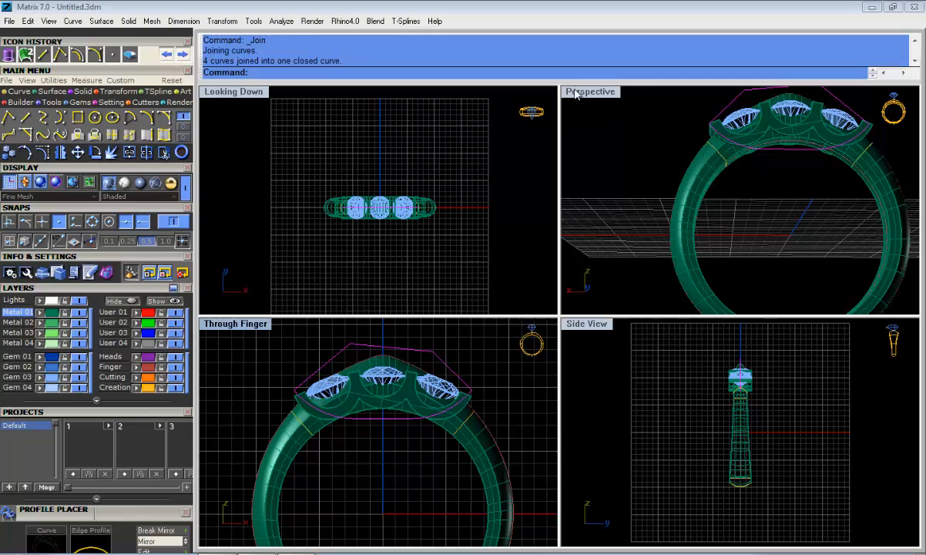
right_click_drag(625, 221, 569, 262)
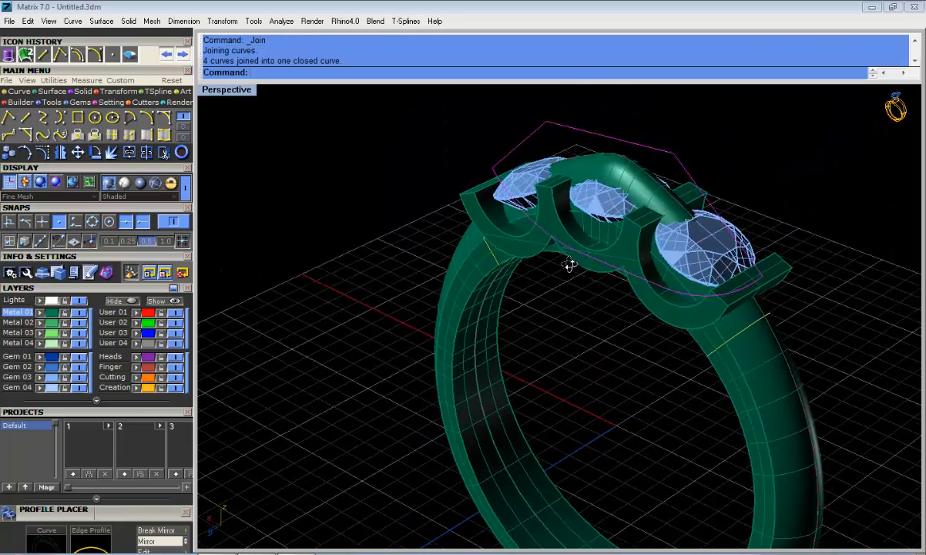
scroll(576, 269, "down", 4)
left_click(83, 91)
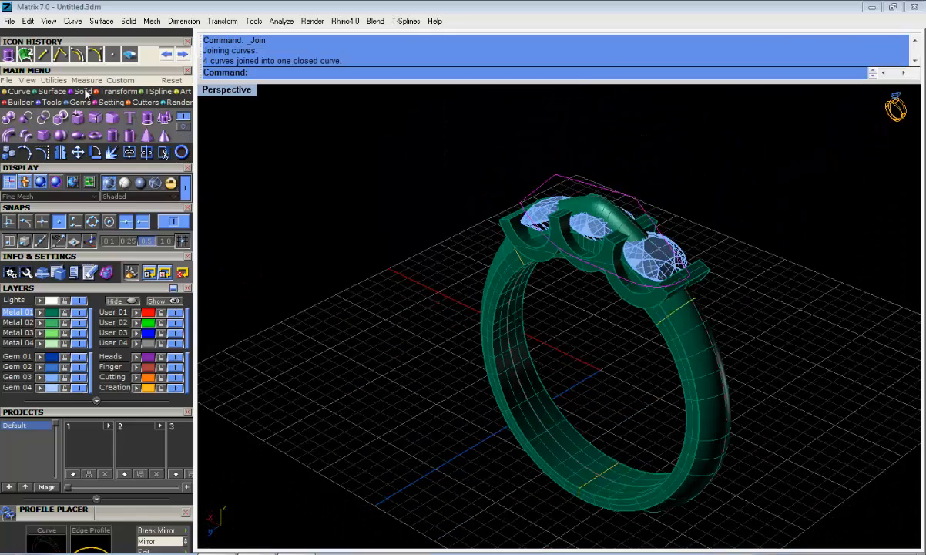
left_click(148, 120)
key("Return")
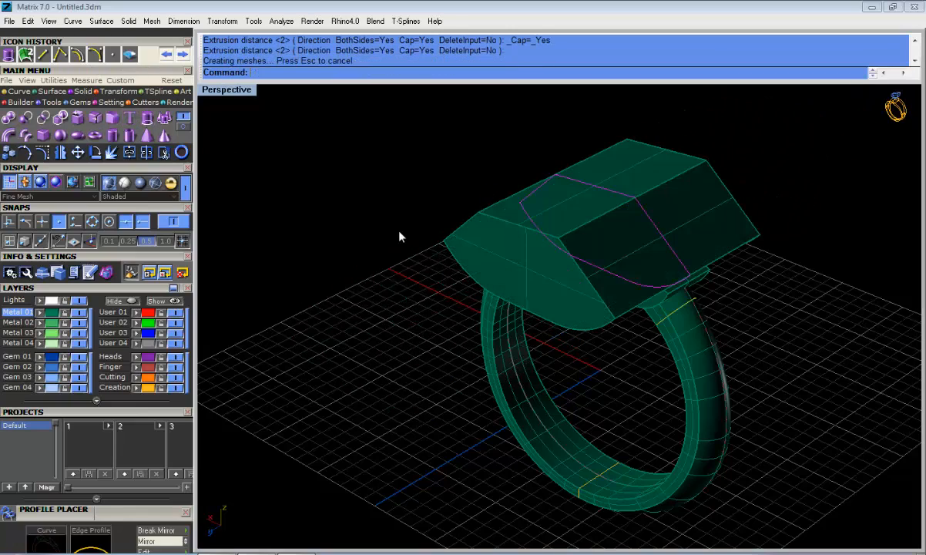
Subtract the cutter block from the shank with a Boolean Difference, keeping the cutter with DeleteInput=No
right_click_drag(399, 237, 647, 274)
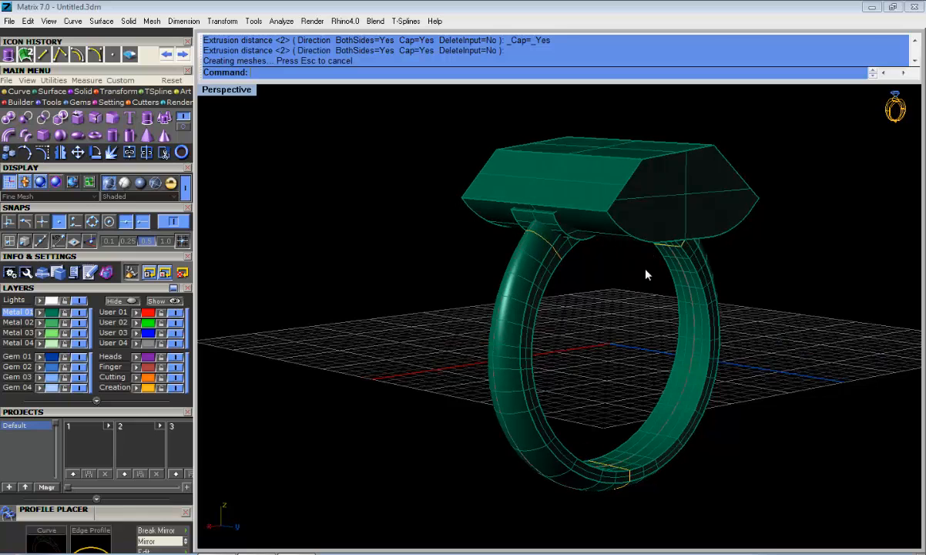
left_click(751, 201)
left_click(706, 298)
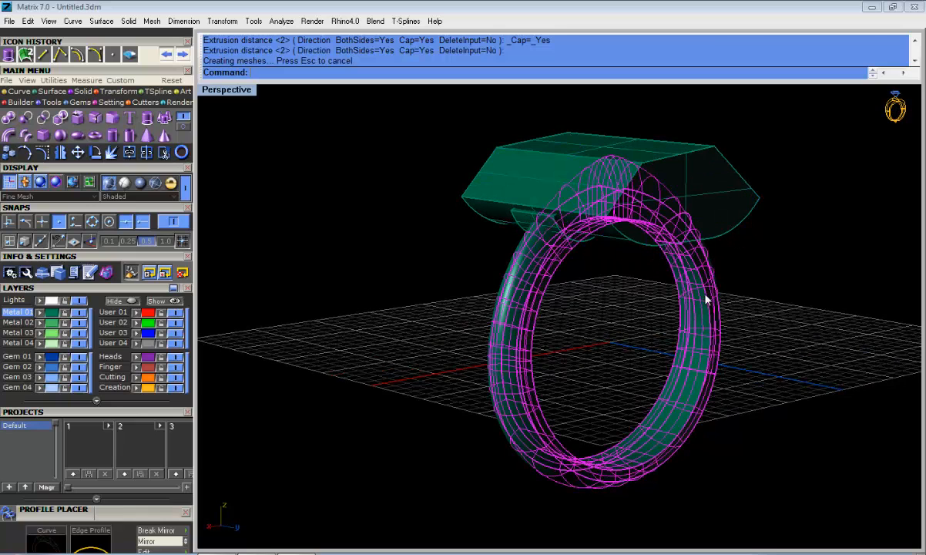
left_click(754, 262)
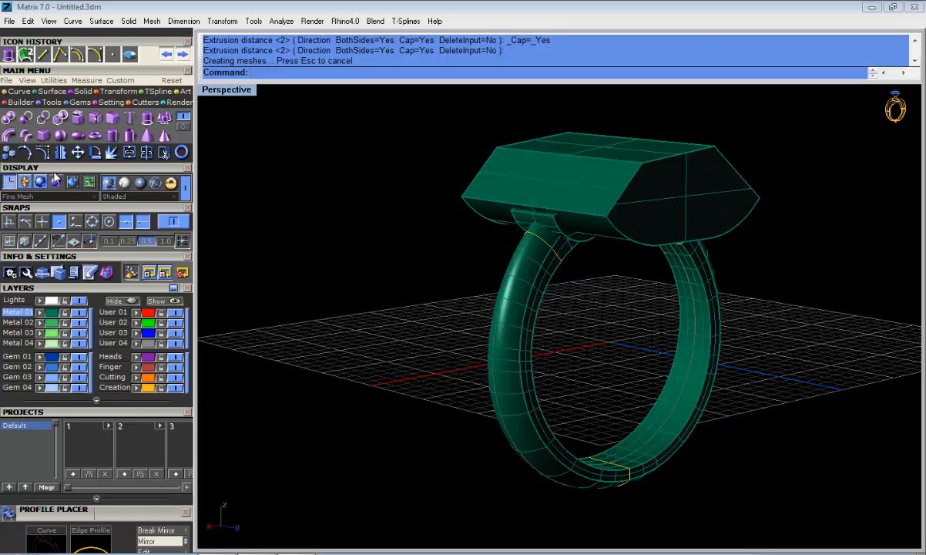
left_click(25, 119)
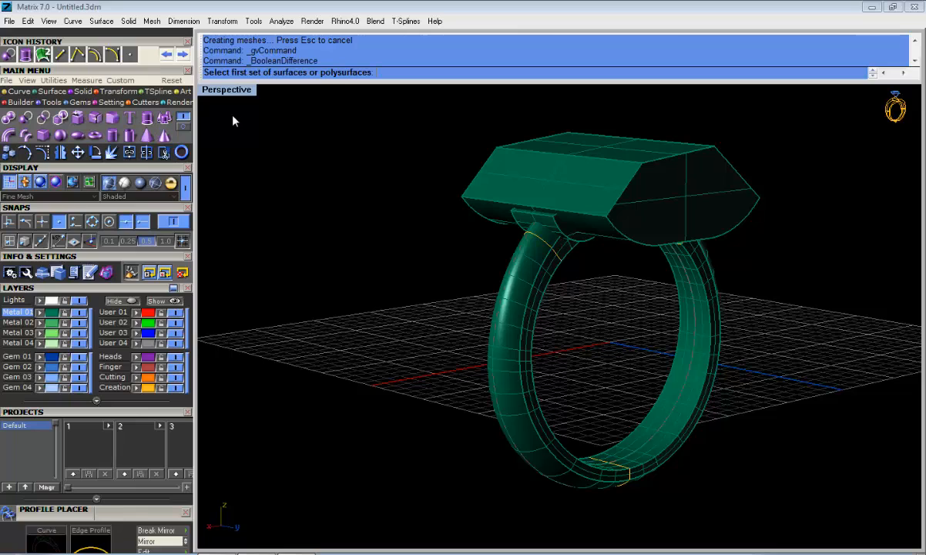
left_click(518, 322)
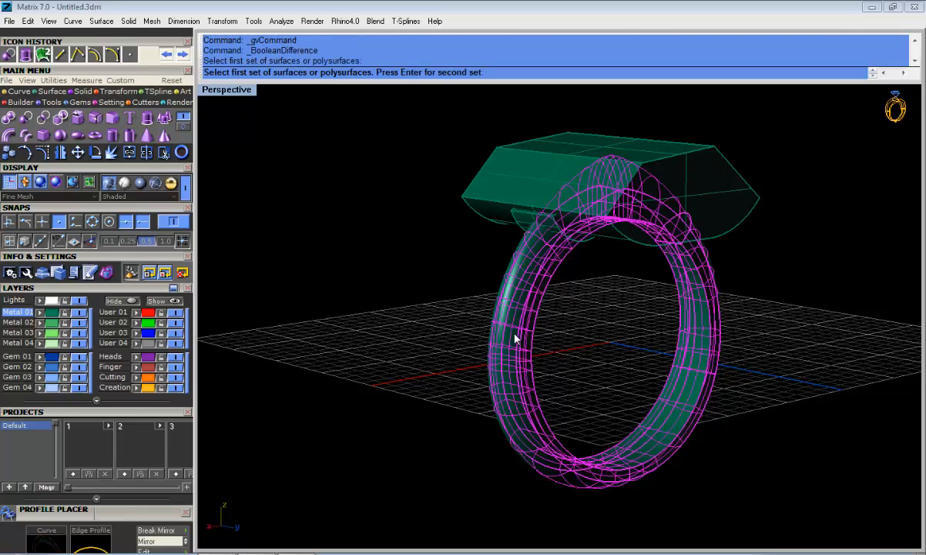
key("Return")
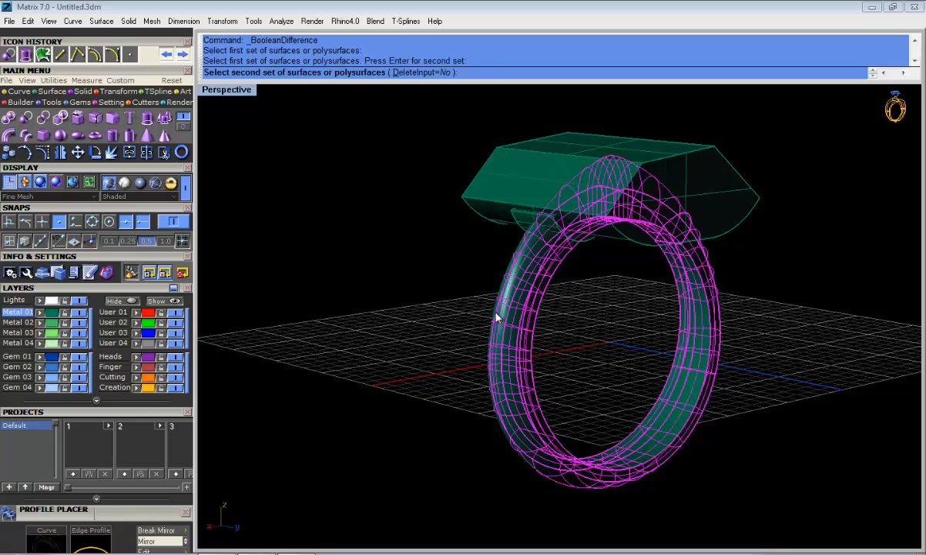
left_click(478, 206)
right_click_drag(694, 276, 467, 167)
mouse_move(471, 261)
right_mouse_down()
mouse_move(490, 264)
mouse_move(457, 256)
right_mouse_up()
right_click(457, 256)
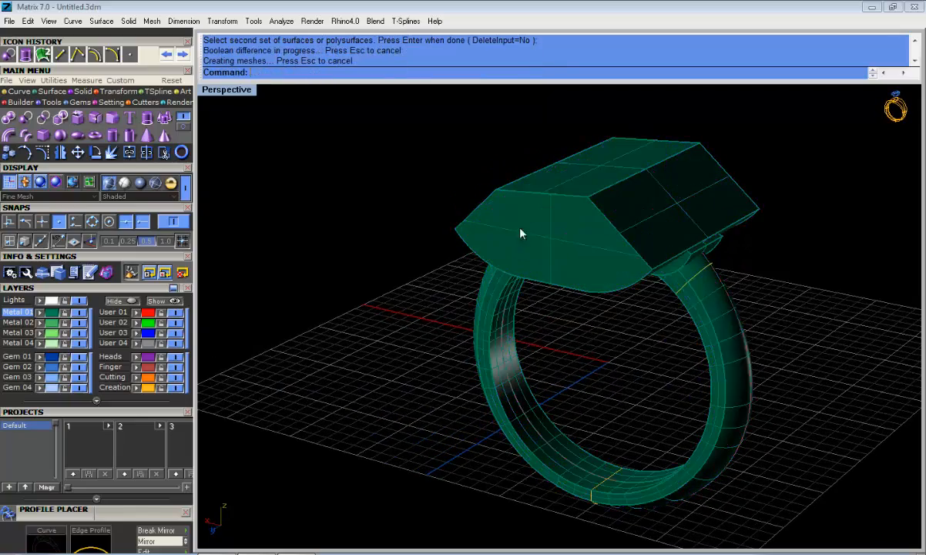
Delete the cutter block polysurface that covers the setting and the stones
right_click_drag(658, 176, 732, 173)
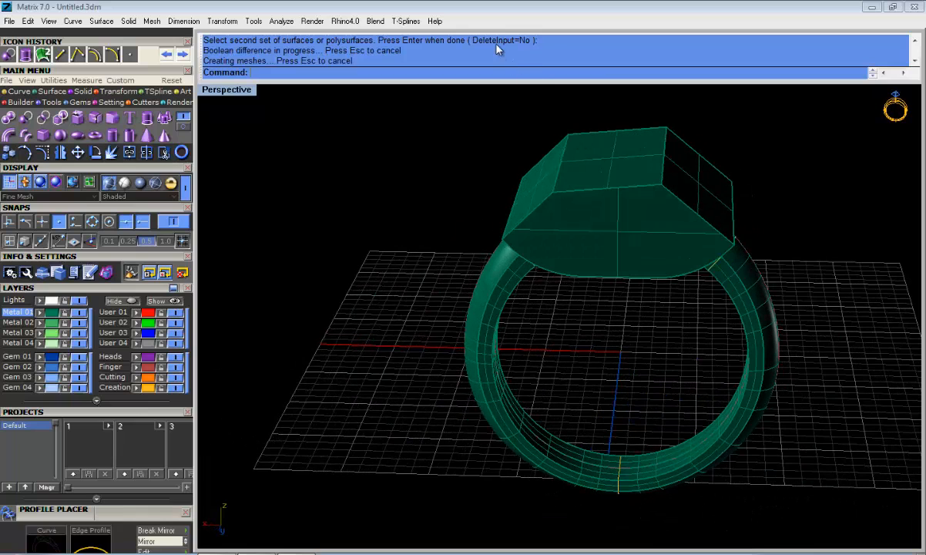
left_click(609, 135)
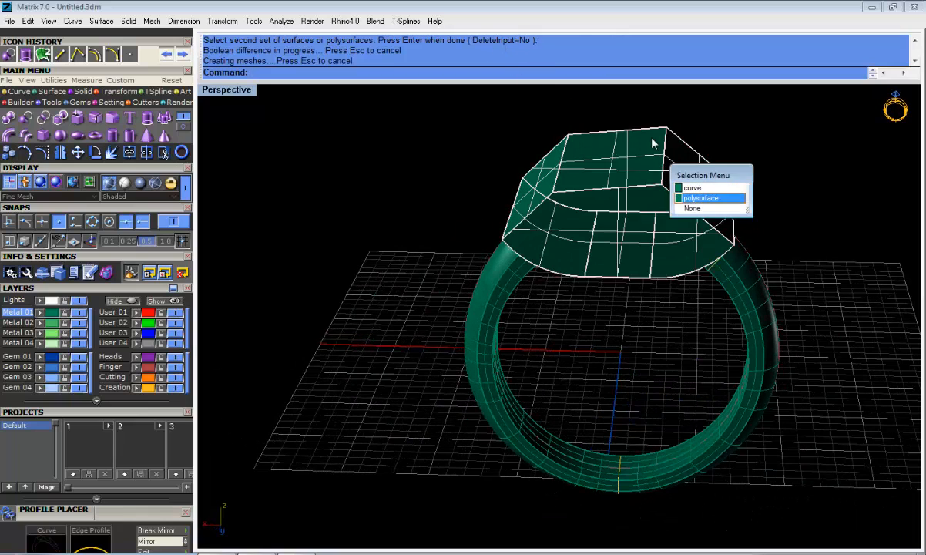
left_click(703, 199)
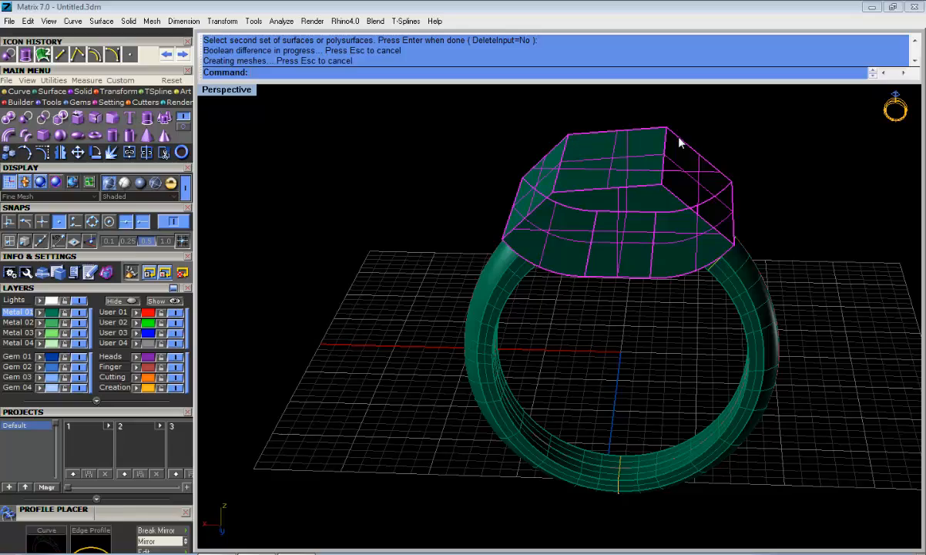
key("Return")
key("Delete")
right_click_drag(672, 151, 543, 211)
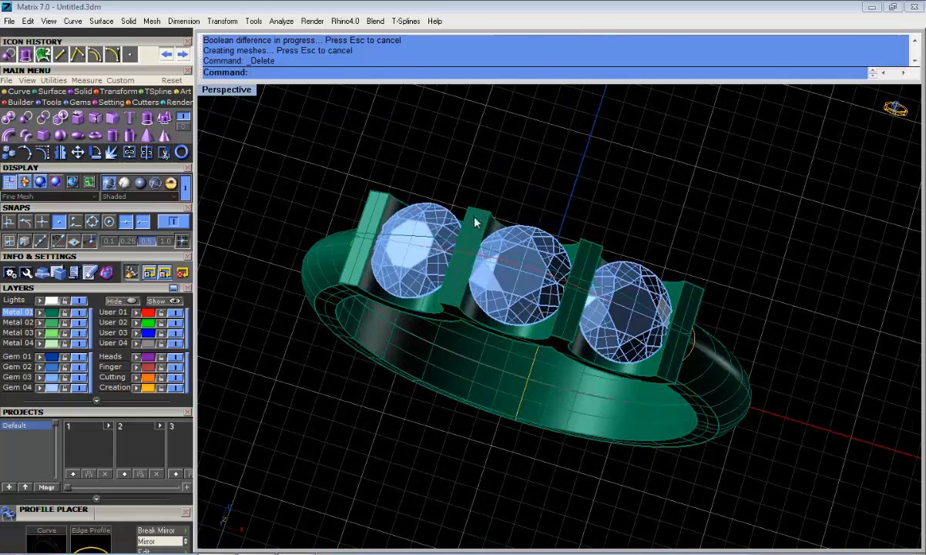
Narrow the three-stone setting across the band's width with a one-directional scale from origin 0
left_click(558, 278)
right_click_drag(558, 277, 549, 231)
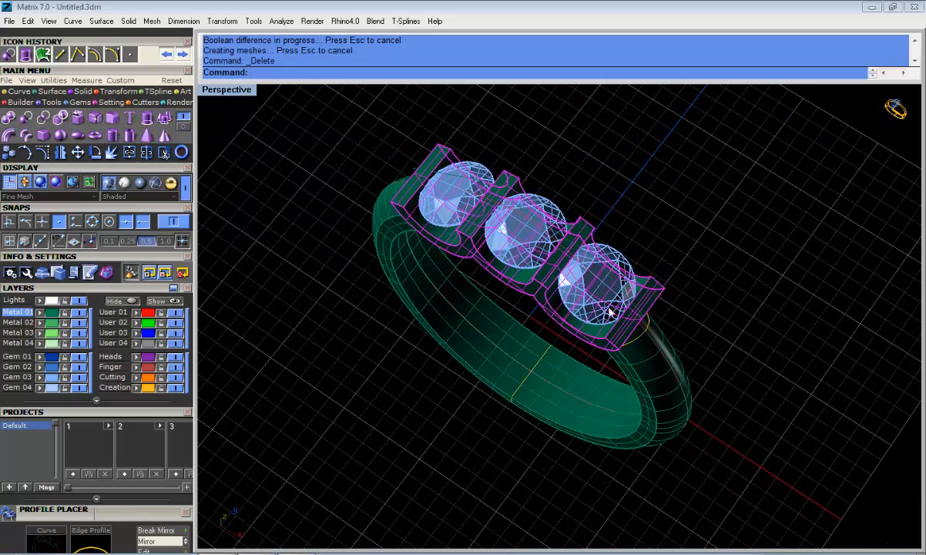
right_click_drag(574, 293, 518, 252)
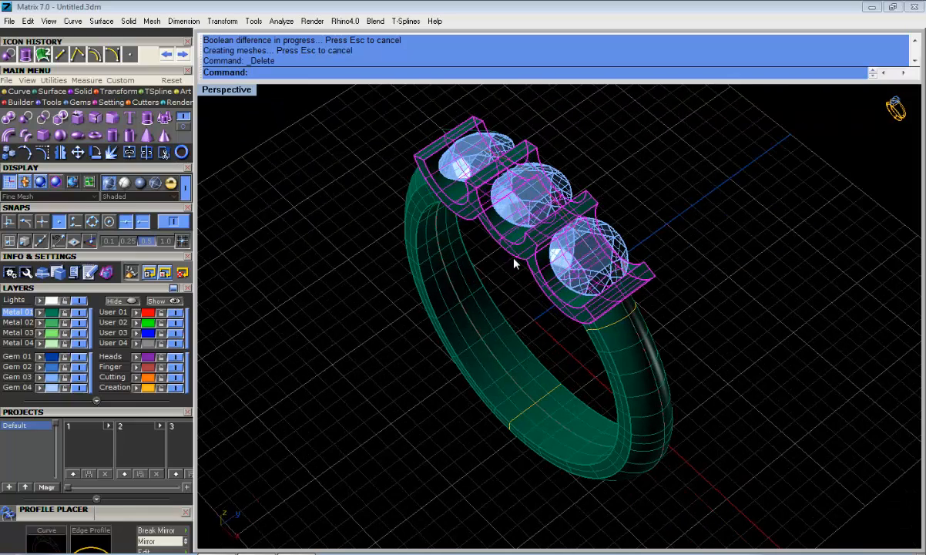
left_click(110, 92)
left_click(44, 120)
right_click_drag(587, 336, 547, 329)
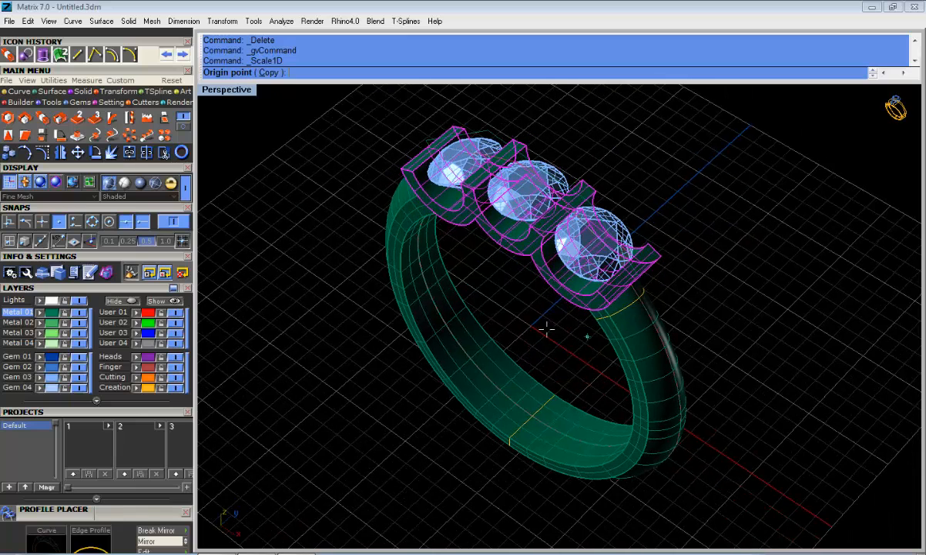
type("0")
key("Return")
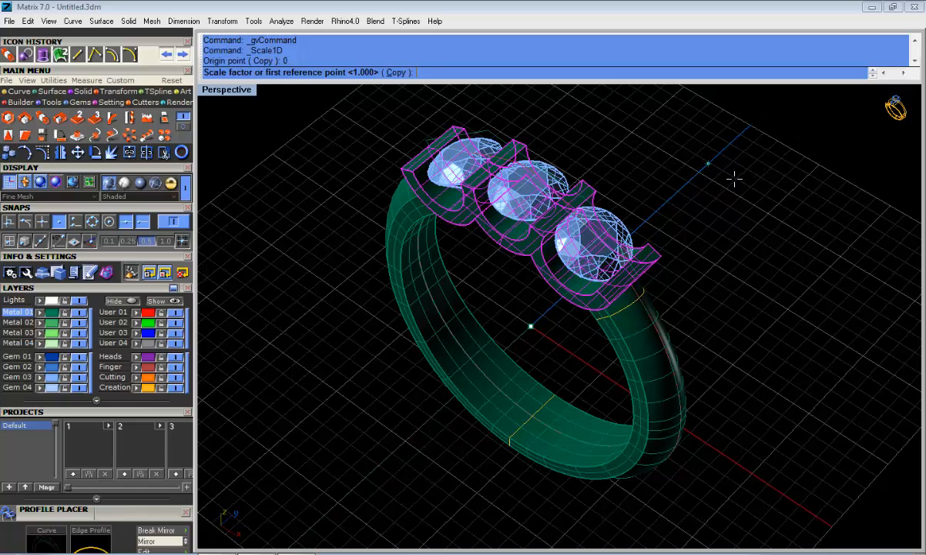
left_click(724, 149)
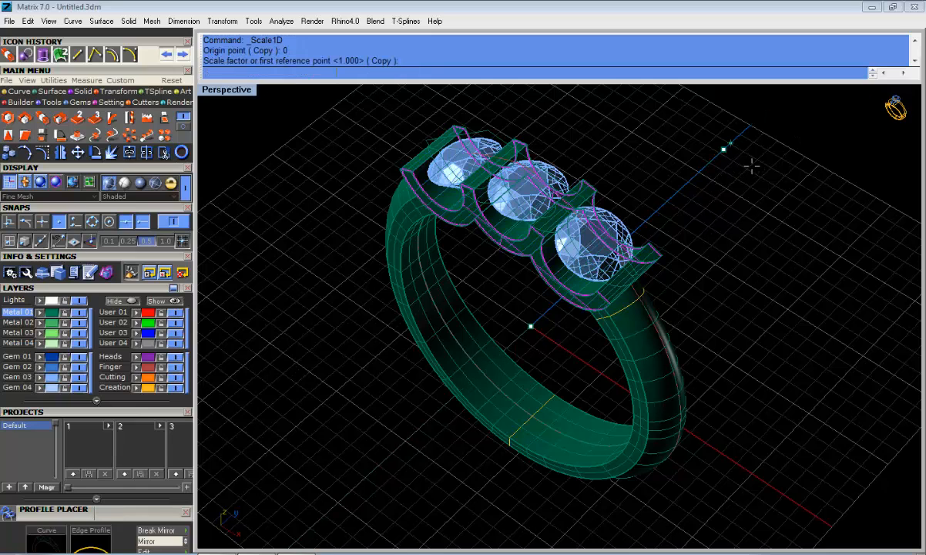
left_click(705, 202)
left_click(701, 200)
Delete the closed cutter outline curve around the setting
right_click_drag(745, 240, 578, 138)
scroll(700, 200, "down", 3)
left_click(571, 151)
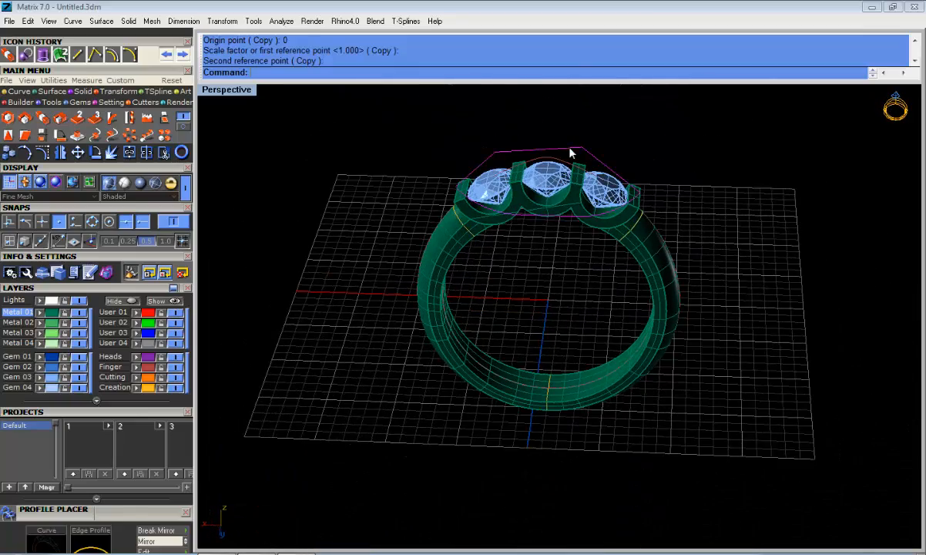
key("Delete")
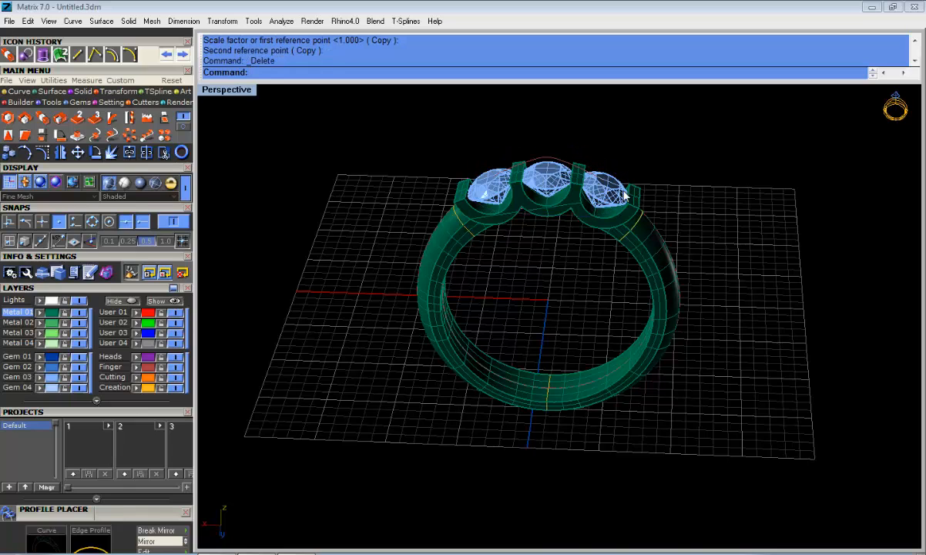
Start Fillet Edge for the shank and set the current radius to 0.1
right_click_drag(628, 178, 544, 245)
scroll(544, 245, "down", 2)
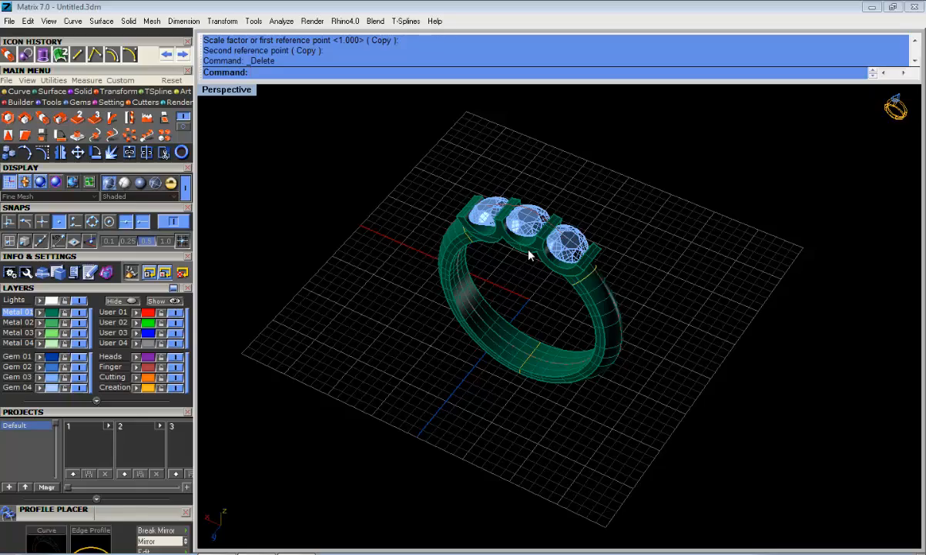
right_click_drag(554, 362, 546, 295)
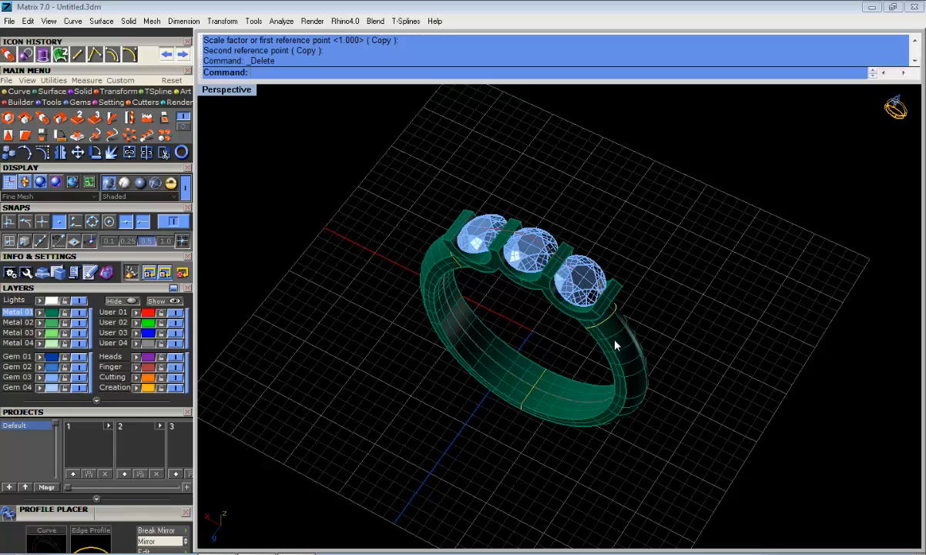
left_click(83, 91)
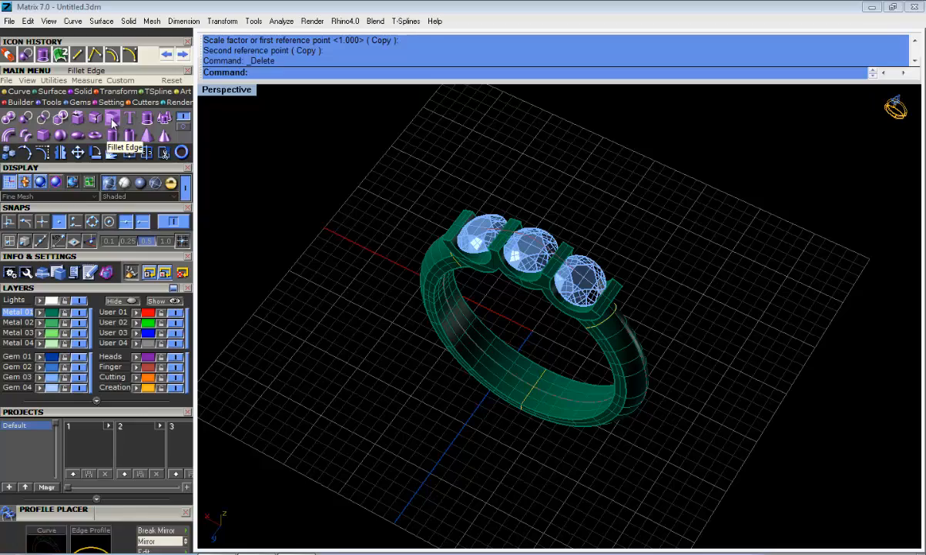
left_click(112, 123)
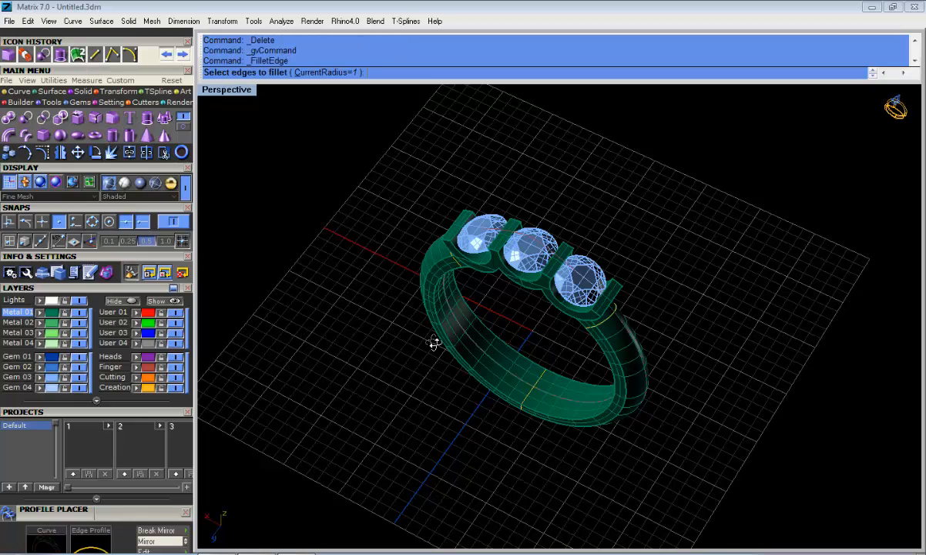
right_click_drag(433, 343, 551, 429)
scroll(552, 428, "up", 3)
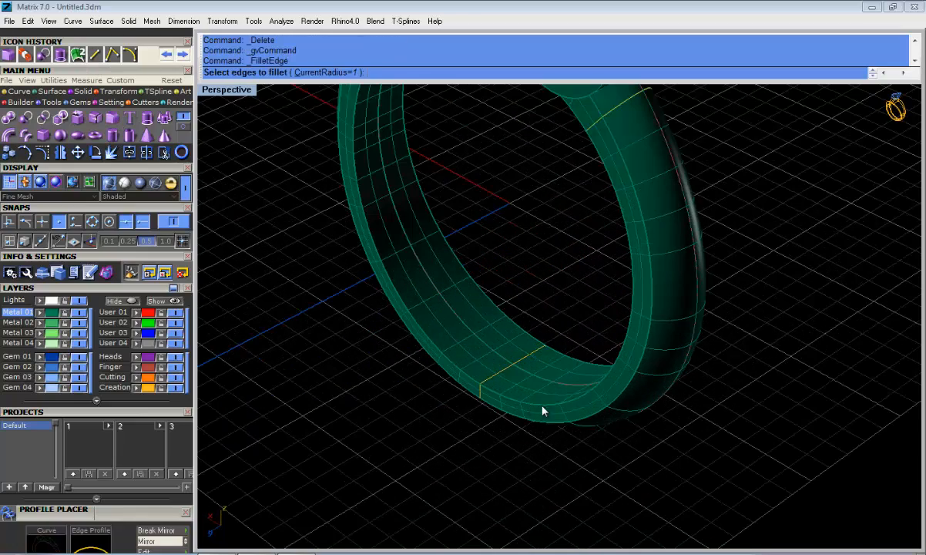
scroll(551, 408, "down", 4)
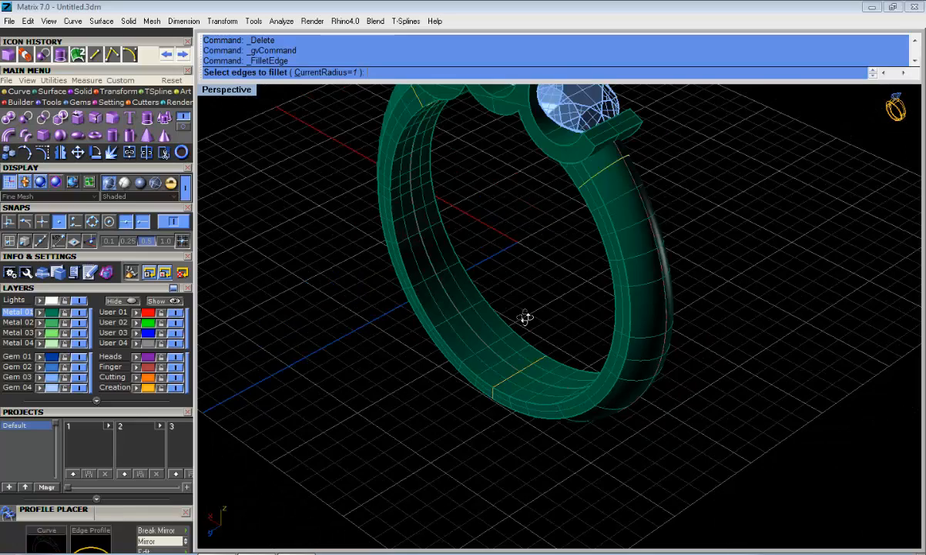
right_click_drag(525, 318, 480, 316)
scroll(506, 401, "up", 8)
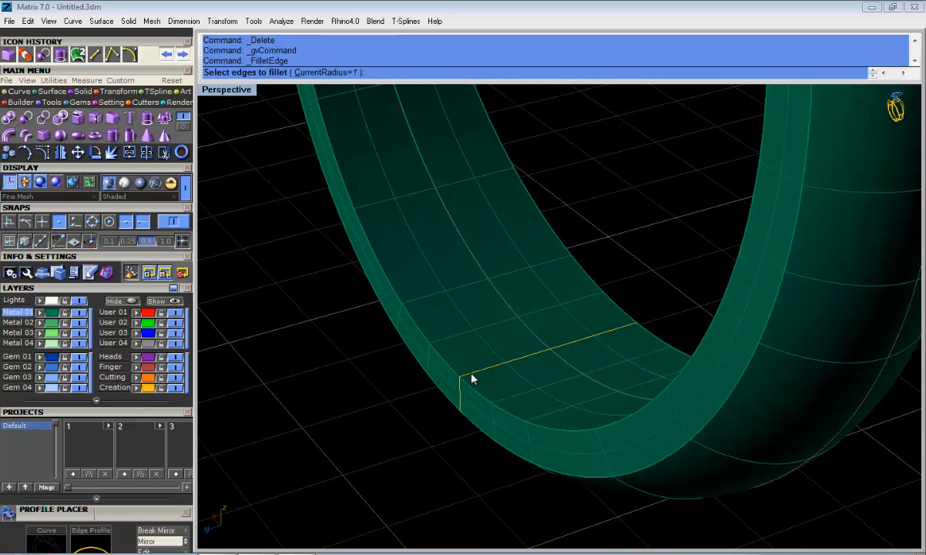
scroll(472, 383, "down", 3)
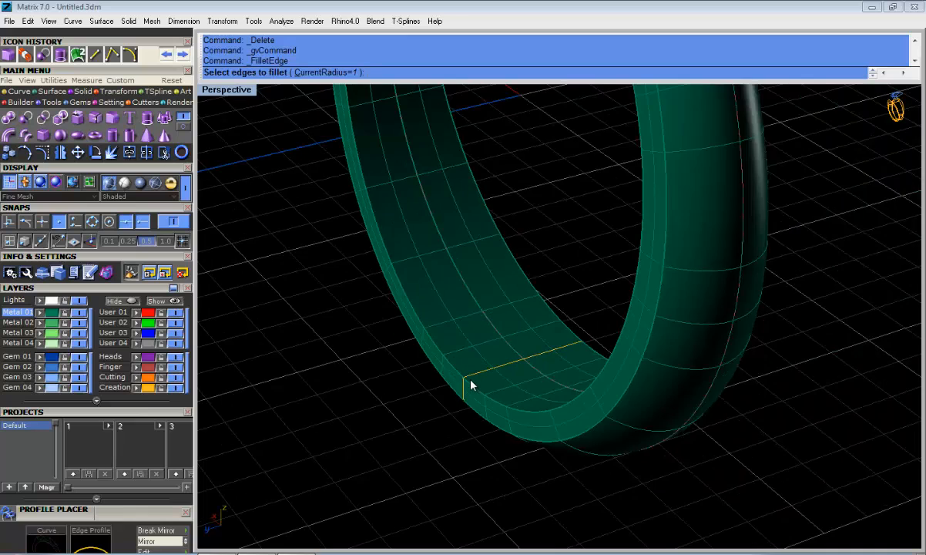
scroll(473, 383, "up", 3)
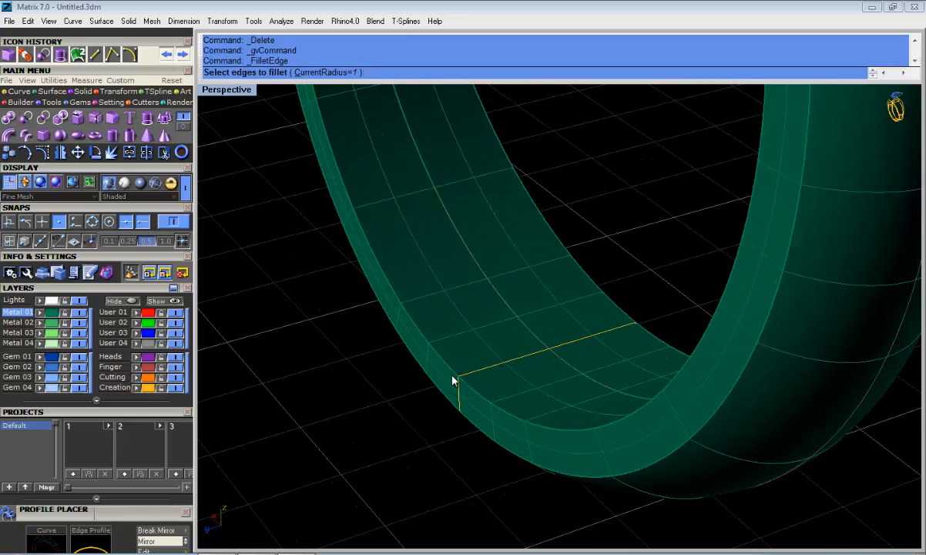
right_click_drag(463, 386, 407, 446)
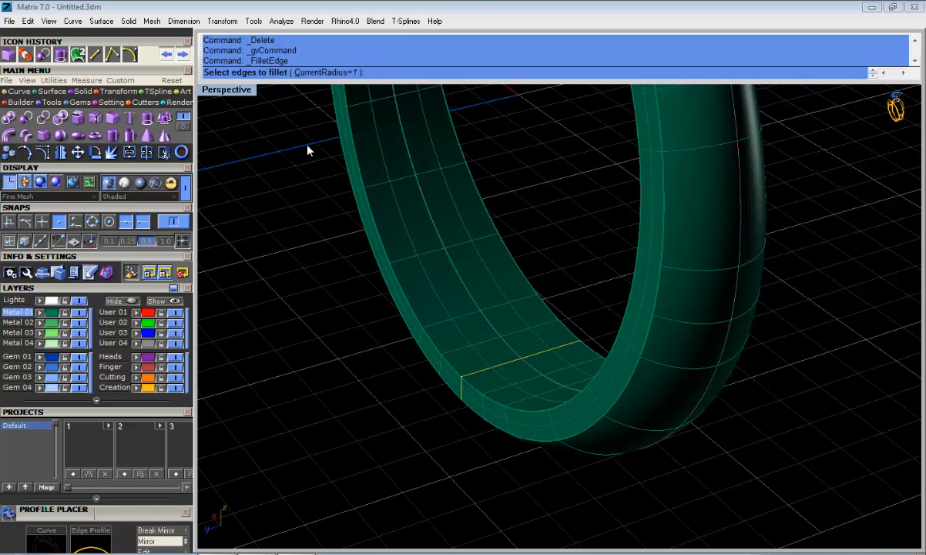
right_click_drag(307, 149, 324, 296)
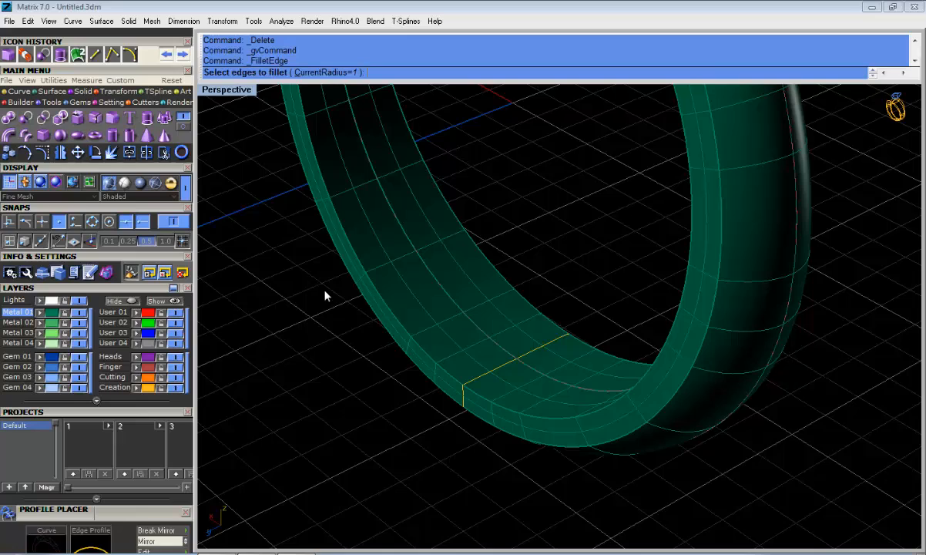
left_click(327, 73)
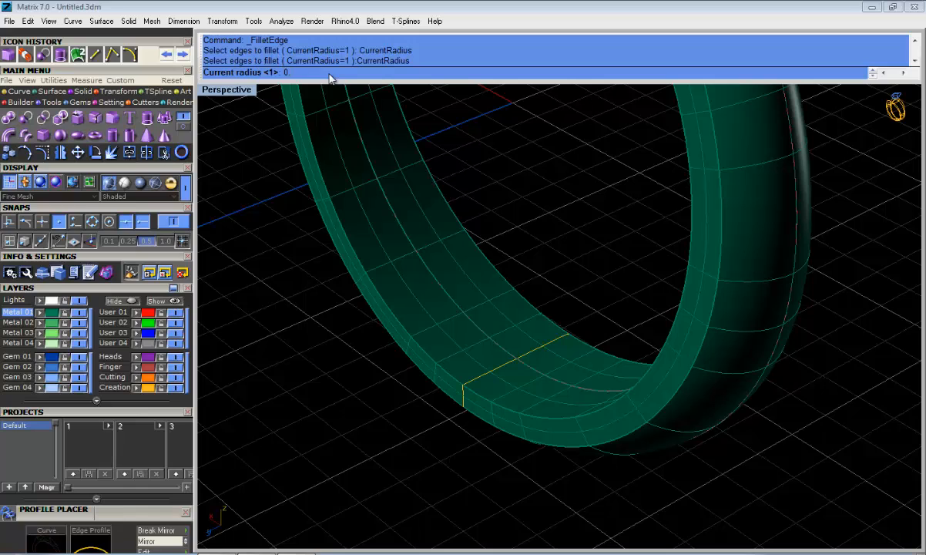
type("0.1")
key("Return")
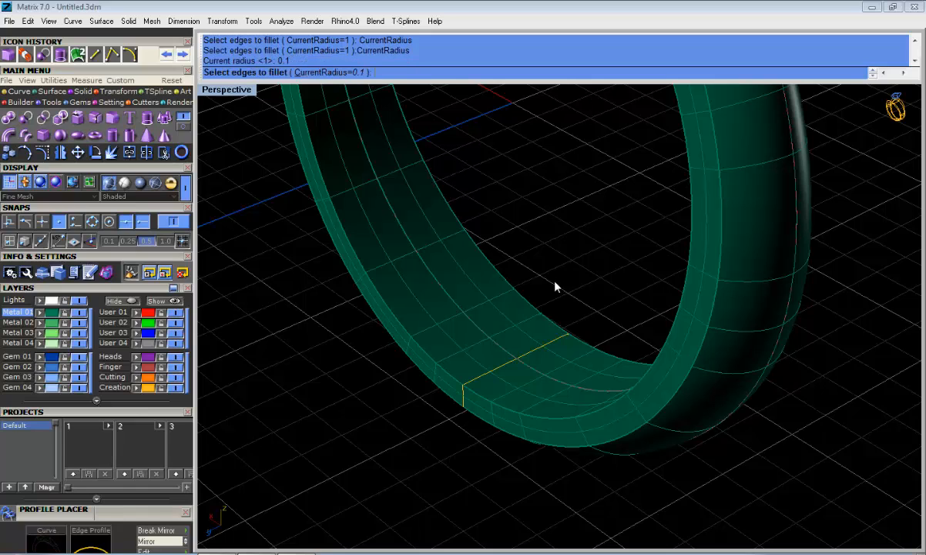
Pick the two long inner edges on both sides of the shank for the 0.1 fillet
scroll(554, 280, "down", 5)
right_click_drag(532, 226, 418, 169)
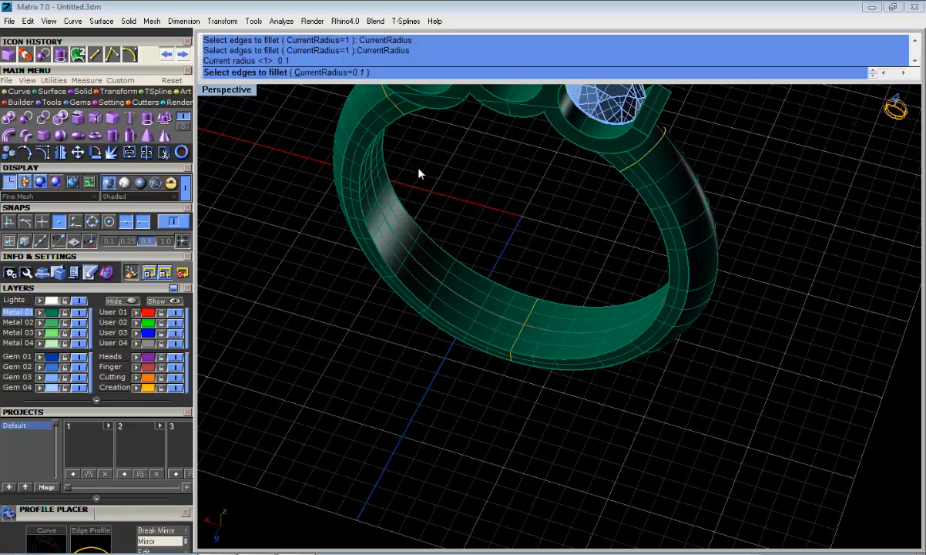
left_click(579, 364)
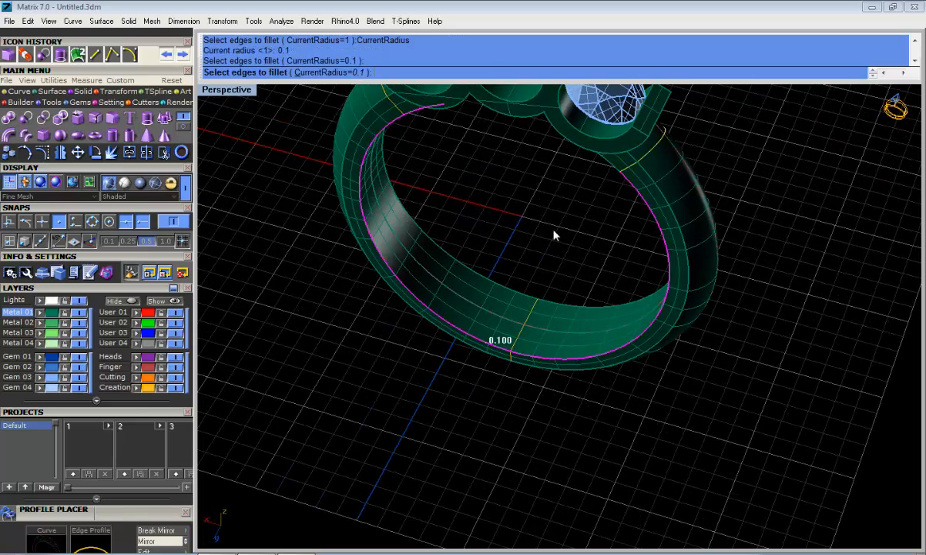
right_click_drag(579, 364, 590, 289)
left_click(585, 293)
scroll(586, 292, "down", 5)
right_click_drag(582, 239, 646, 163)
scroll(645, 163, "up", 7)
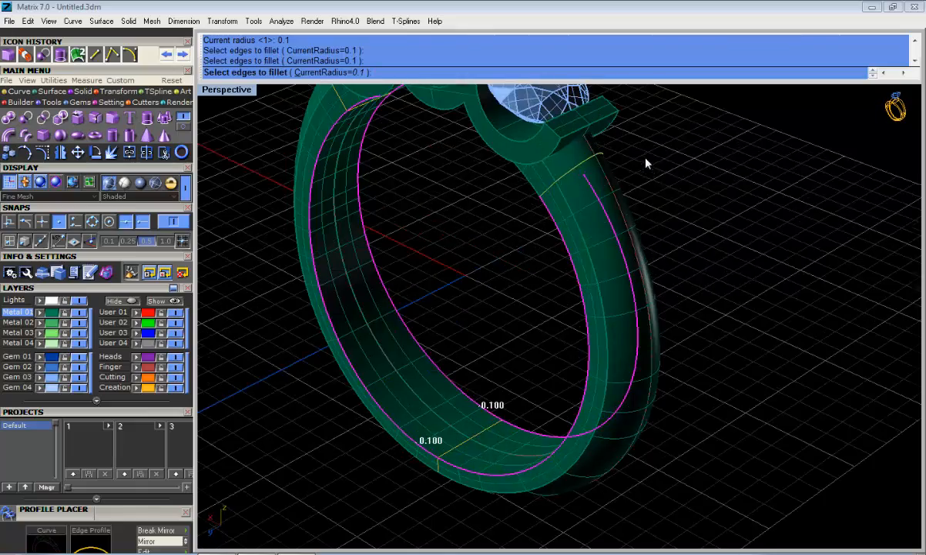
Add the short remaining inner edge segments next to the setting and apply the 0.1 fillet to the shank
right_click_drag(646, 220, 596, 178)
scroll(583, 176, "up", 3)
left_click(583, 178)
scroll(584, 178, "down", 5)
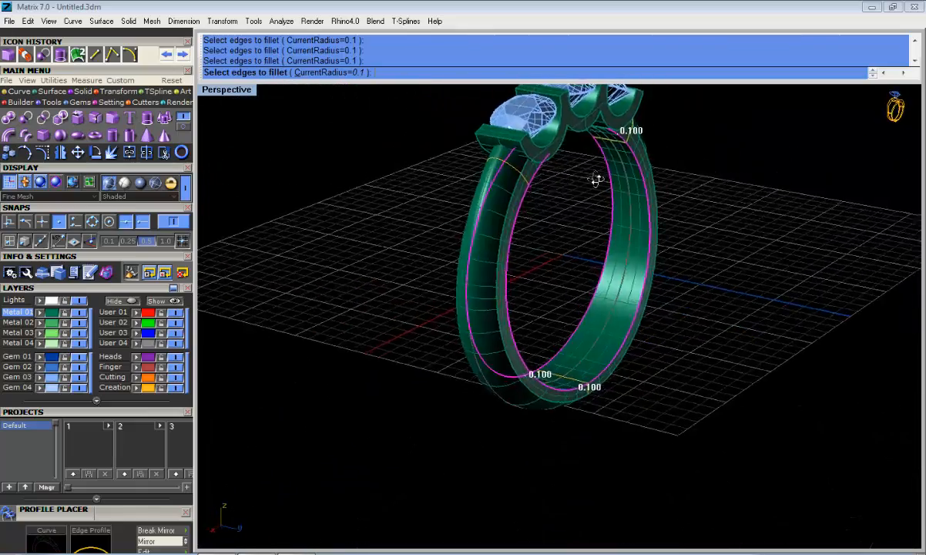
scroll(548, 127, "up", 4)
right_click_drag(549, 128, 524, 196)
scroll(531, 192, "up", 5)
left_click(536, 132)
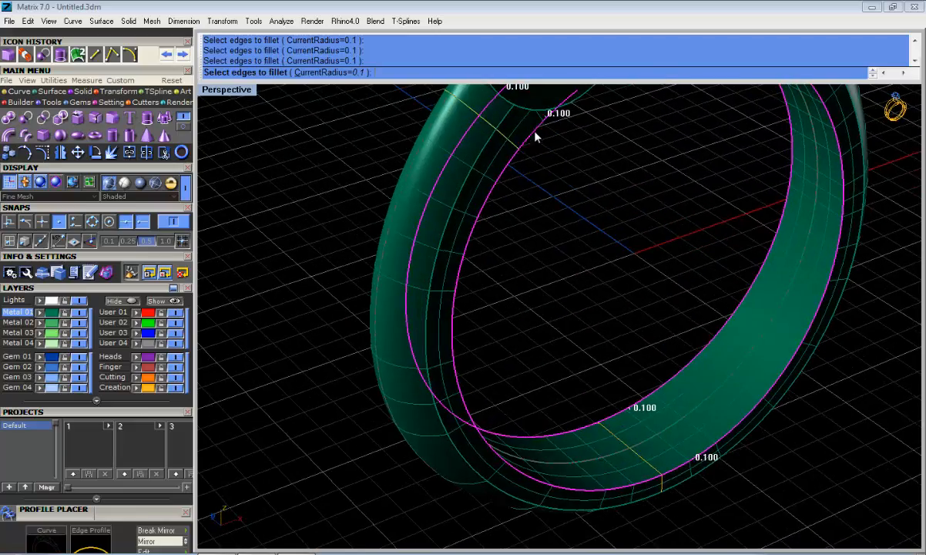
scroll(535, 133, "down", 5)
right_click_drag(538, 137, 694, 176)
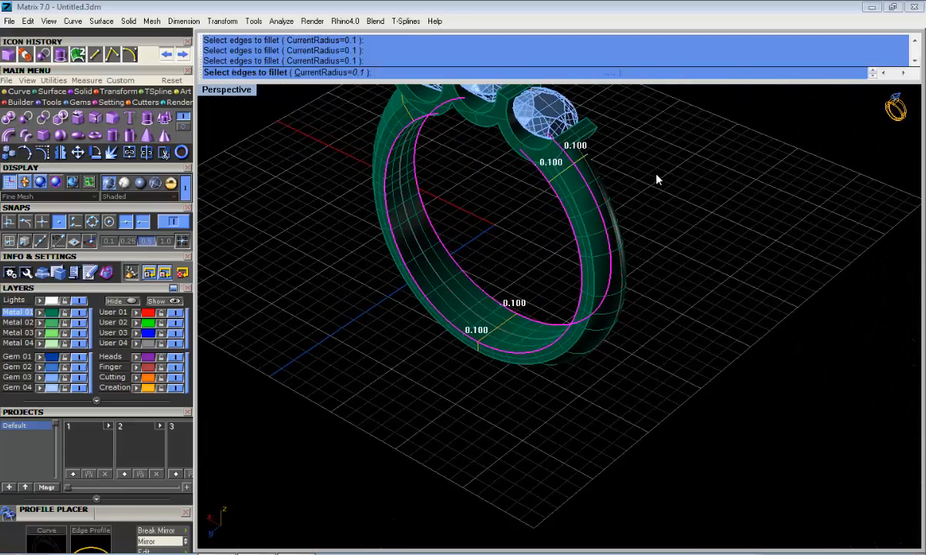
right_click(656, 174)
right_click_drag(555, 181, 331, 287)
right_click(644, 194)
Examine the rounded inner edges of the shank and the bars of the three-stone setting
scroll(481, 360, "up", 11)
right_click_drag(482, 360, 515, 316)
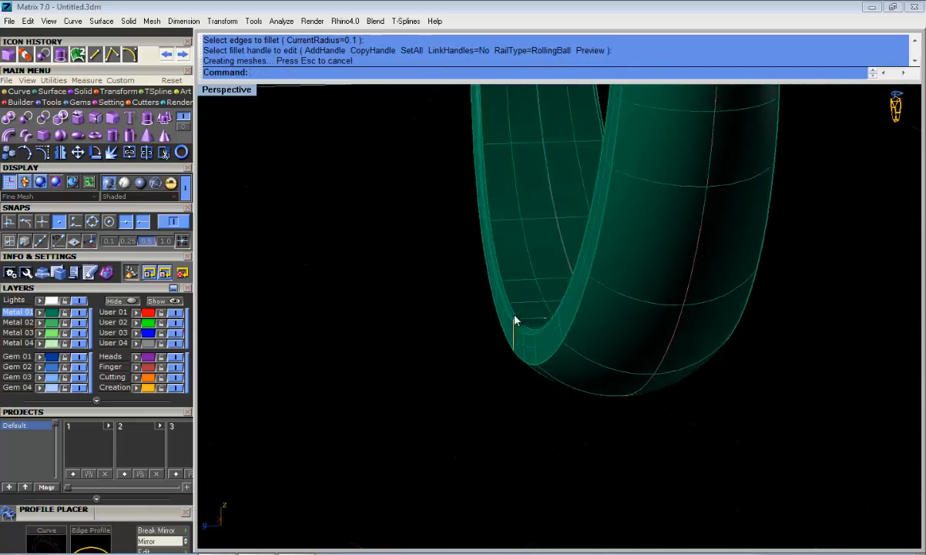
scroll(514, 315, "down", 7)
right_click_drag(499, 222, 549, 256)
right_click_drag(524, 186, 519, 305, "shift")
right_click_drag(520, 305, 557, 301)
scroll(544, 213, "up", 6)
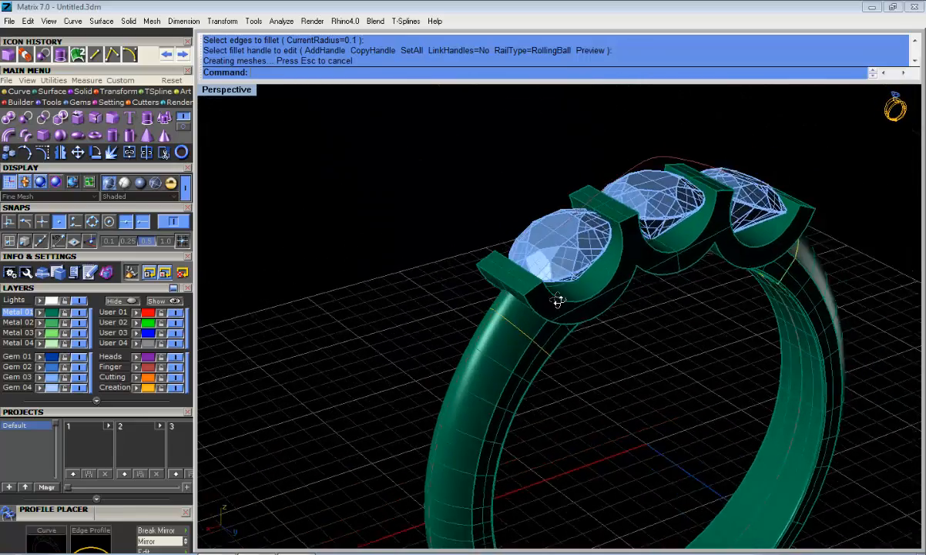
scroll(532, 293, "up", 4)
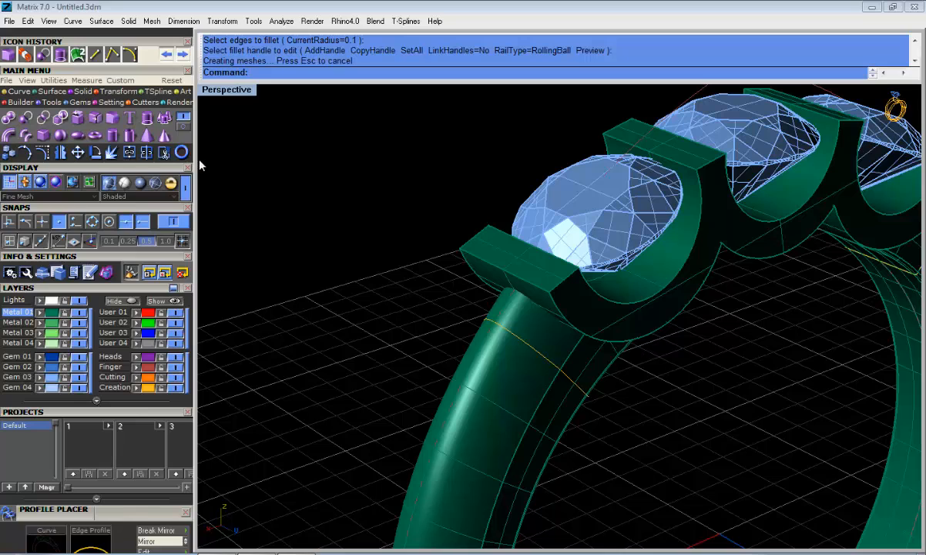
Hide the Gem 03 layer and fillet both long top edges of all four setting bars with radius 0.1
left_click(112, 117)
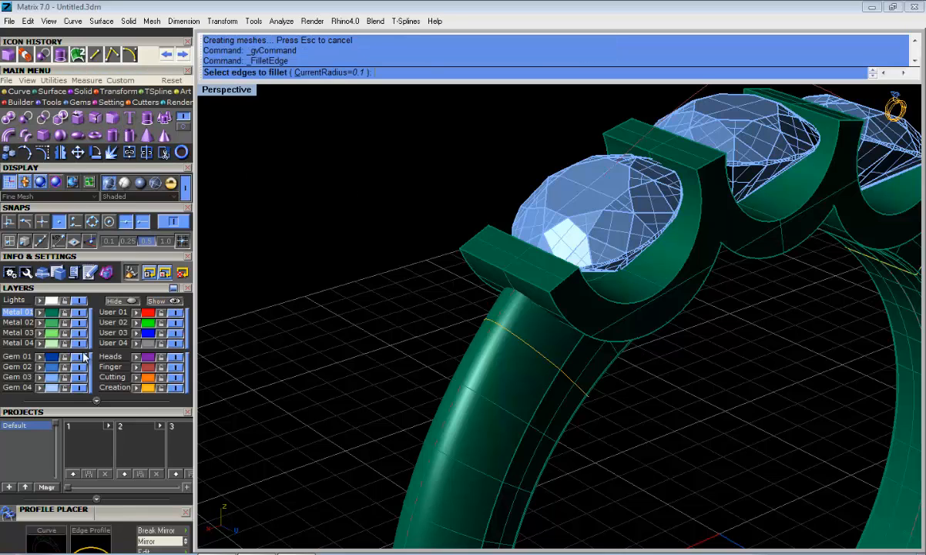
left_click(78, 377)
left_click(513, 270)
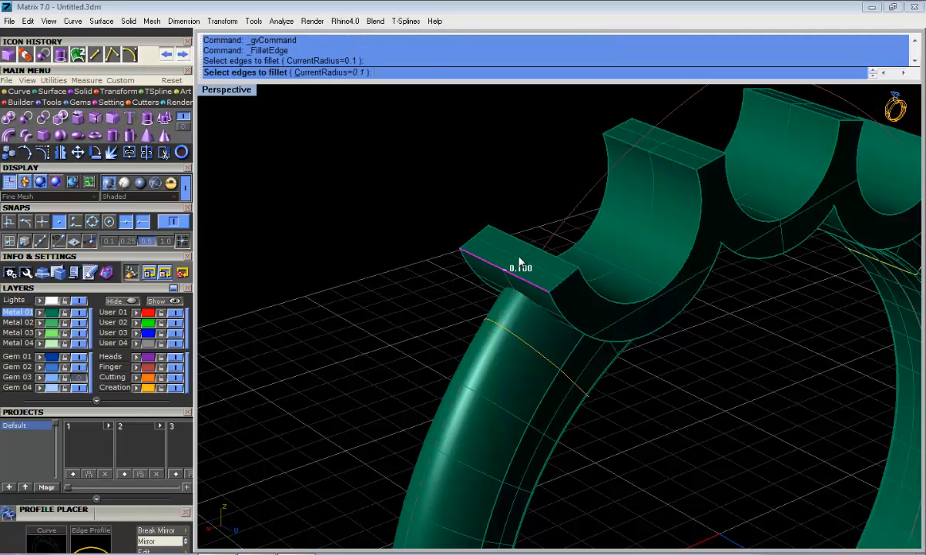
left_click(496, 238)
right_click_drag(630, 282, 563, 215)
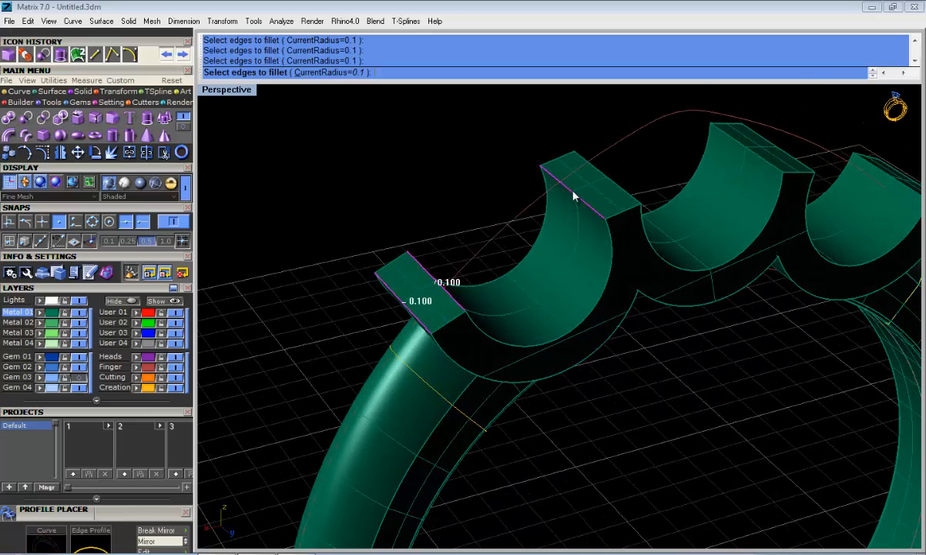
left_click(573, 192)
left_click(611, 181)
left_click(823, 174)
right_click_drag(829, 178, 710, 260)
left_click(725, 258)
left_click(758, 262)
scroll(760, 263, "down", 6)
right_click(626, 185)
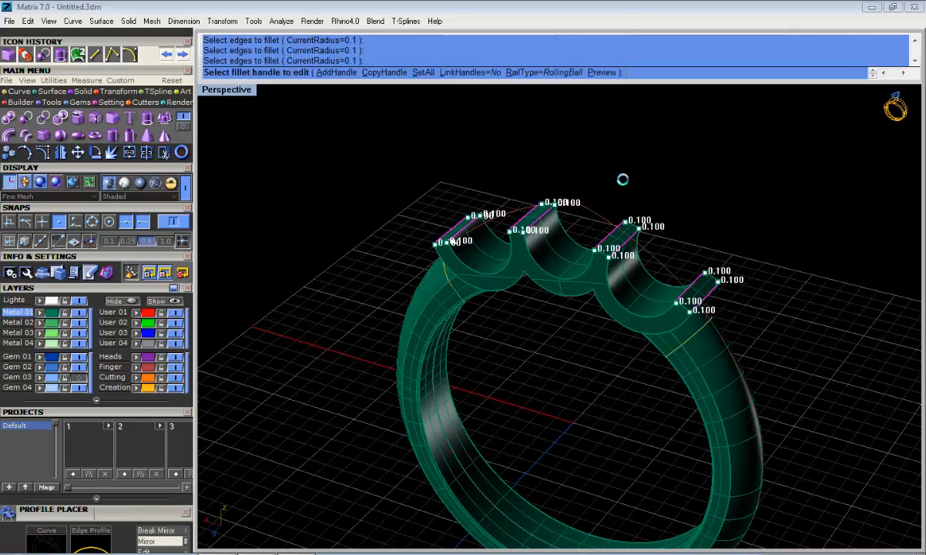
right_click(622, 180)
Check the rounded setting bars and show the stones on the Gem 03 layer again
scroll(562, 220, "up", 6)
right_click_drag(563, 220, 682, 171)
scroll(576, 169, "down", 8)
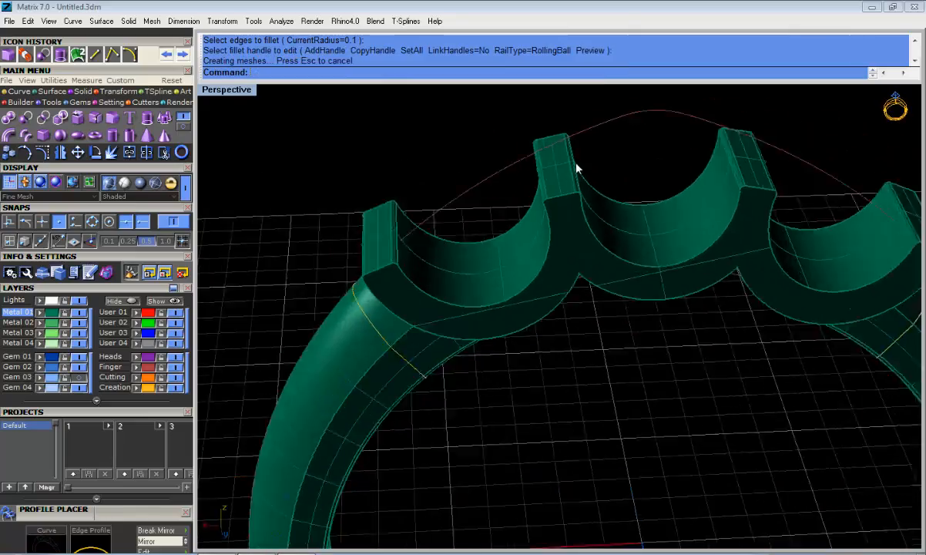
right_click_drag(577, 171, 480, 279)
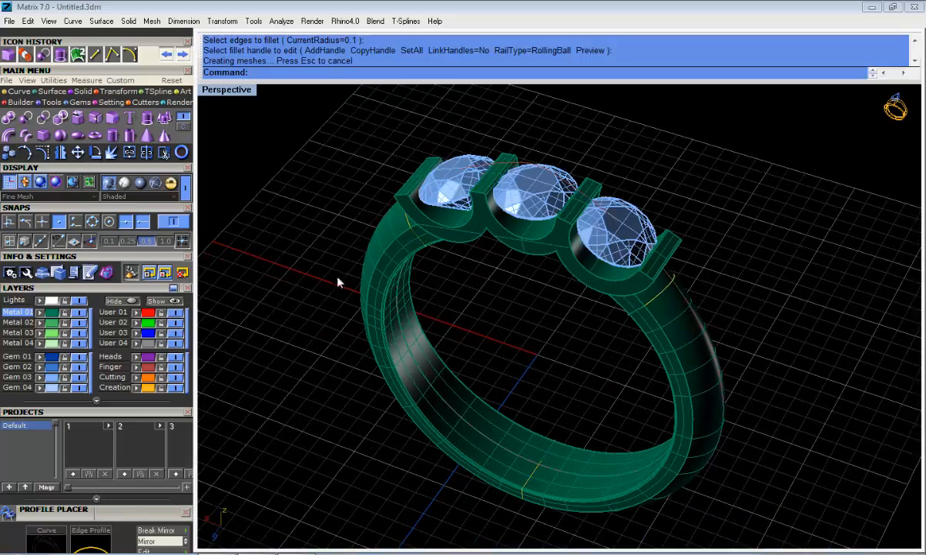
Frame the whole ring small in an angled perspective view and open the VRay Styles render settings
scroll(517, 257, "down", 5)
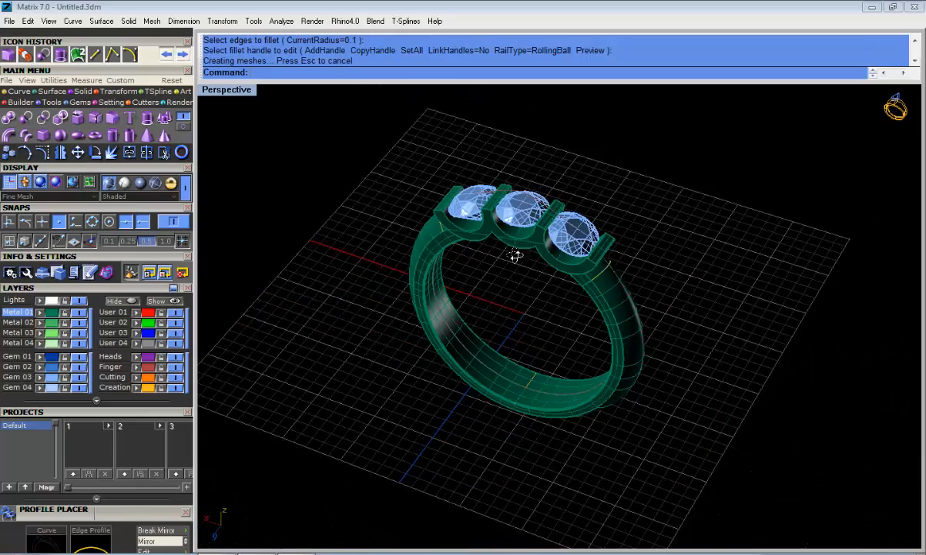
right_click_drag(517, 256, 543, 262)
scroll(520, 290, "down", 2)
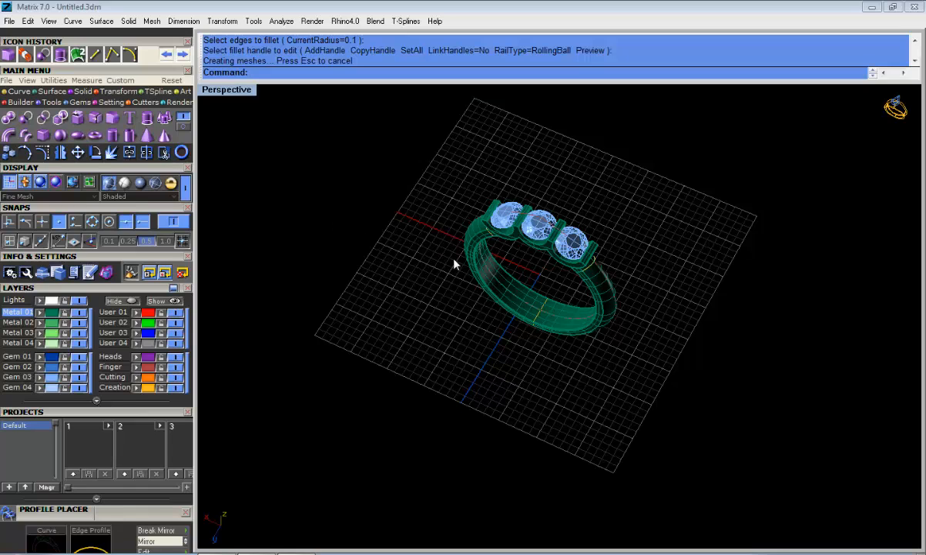
scroll(453, 264, "down", 2)
scroll(440, 234, "down", 4)
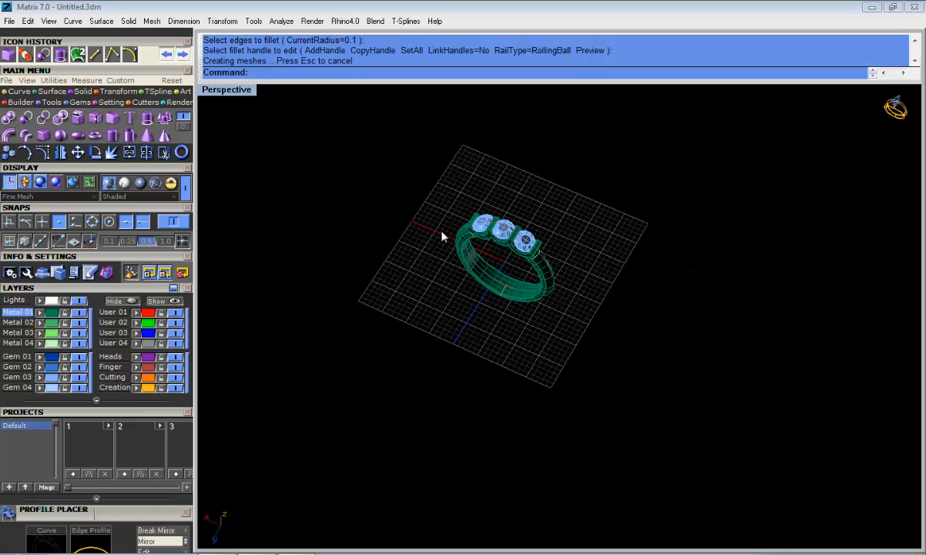
scroll(460, 202, "down", 4)
right_click_drag(459, 202, 575, 238, "shift")
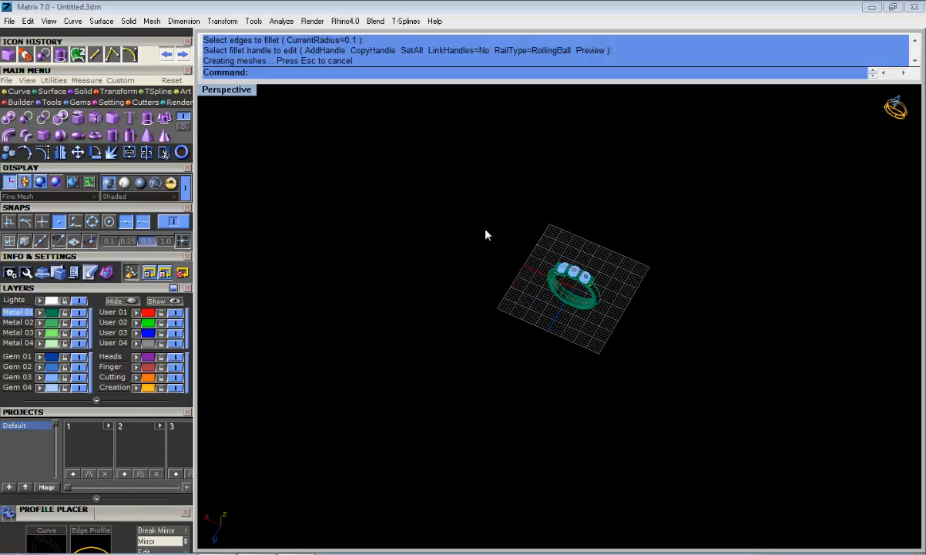
right_click_drag(553, 297, 570, 326)
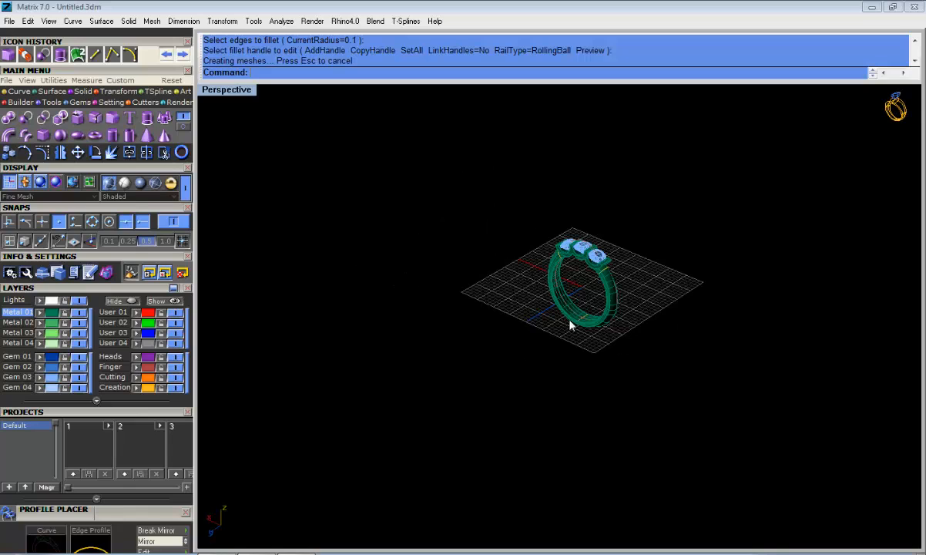
left_click(180, 103)
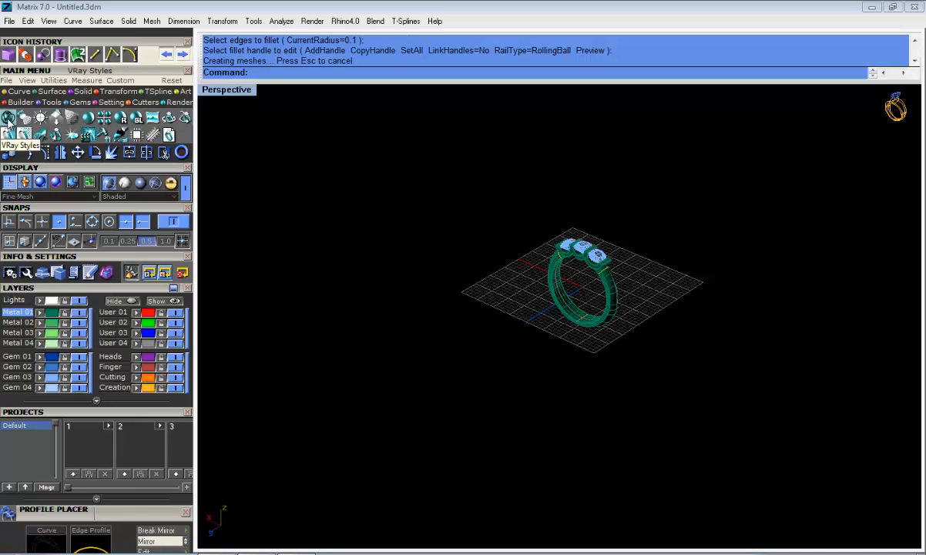
left_click(8, 118)
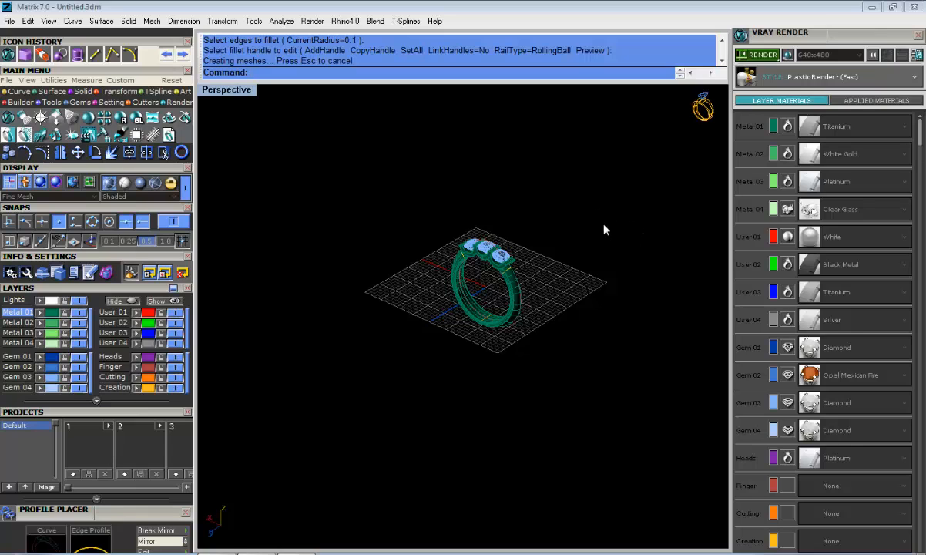
Set the VRay render style to Lights Camera Action - (Slow)
right_click_drag(605, 230, 592, 253)
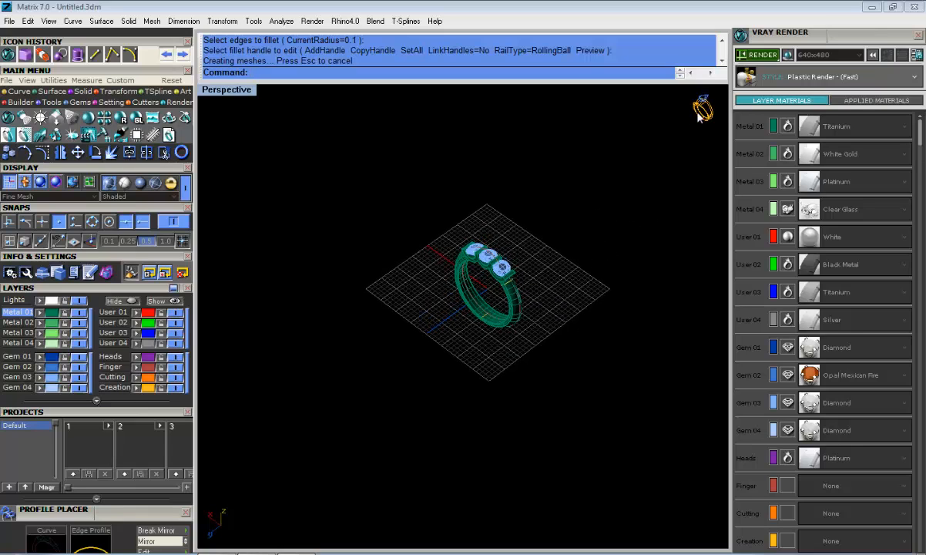
left_click(880, 79)
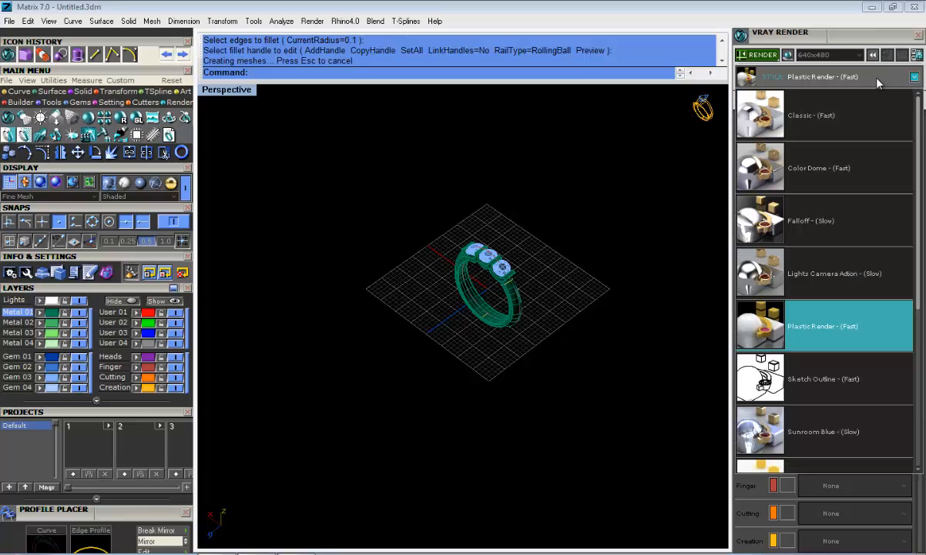
left_click(857, 274)
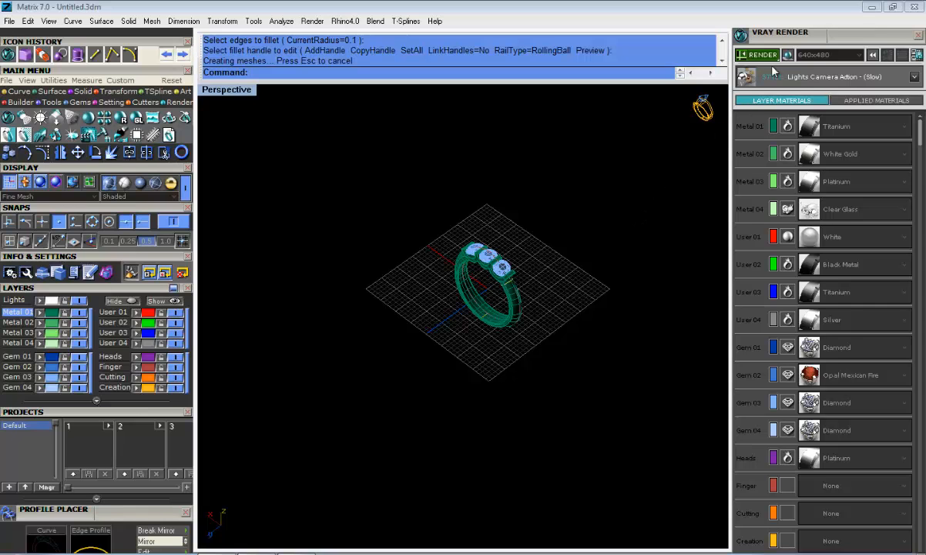
Add a ground plane beneath the ring and view the whole plane around it
left_click(744, 55)
right_click_drag(659, 278, 472, 372)
scroll(500, 314, "down", 2)
scroll(505, 310, "up", 8)
scroll(483, 360, "down", 12)
scroll(474, 346, "up", 2)
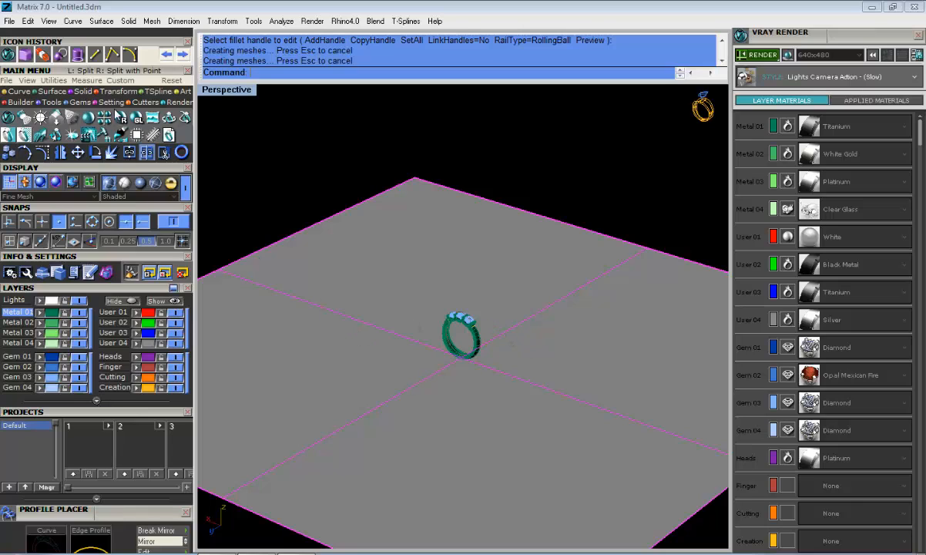
Extrude the ground plane straight down into a thin capped solid slab with Solid Extrude All
left_click(82, 91)
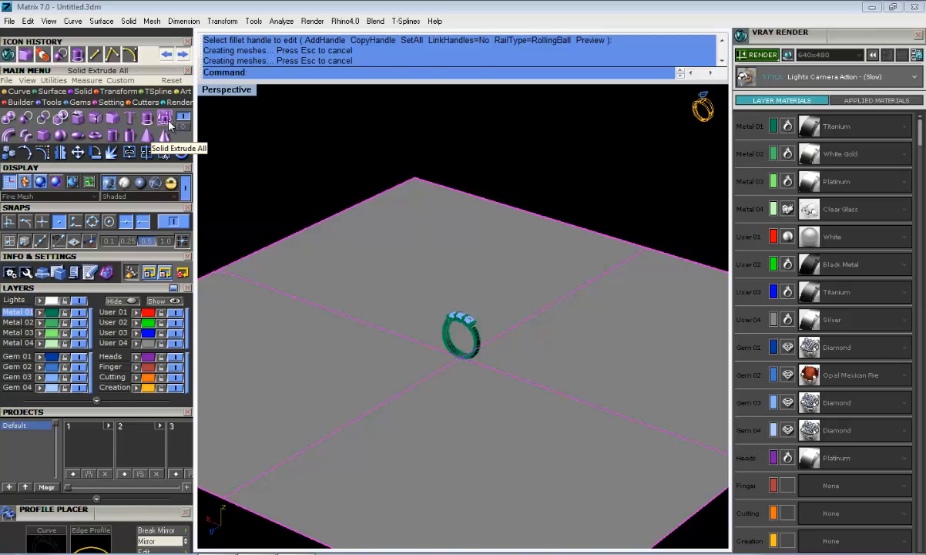
left_click(166, 119)
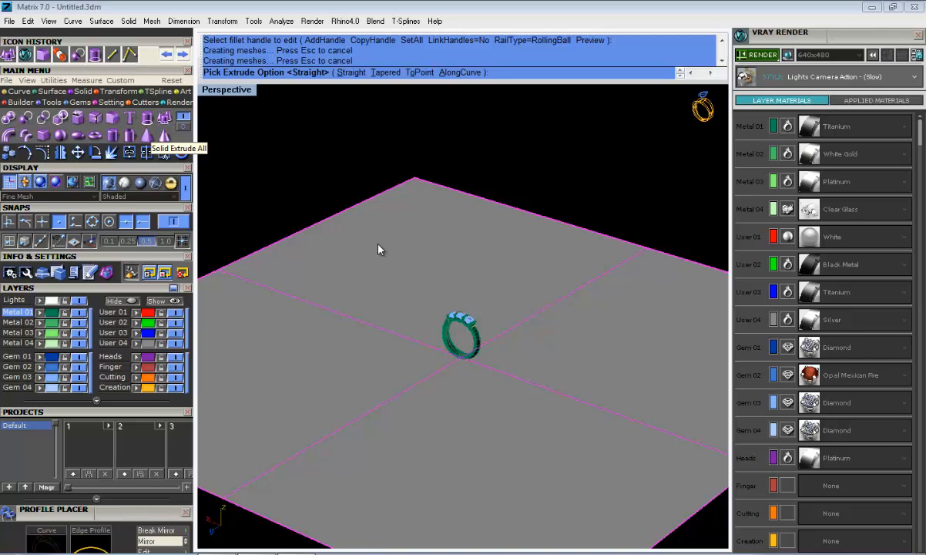
right_click(408, 230)
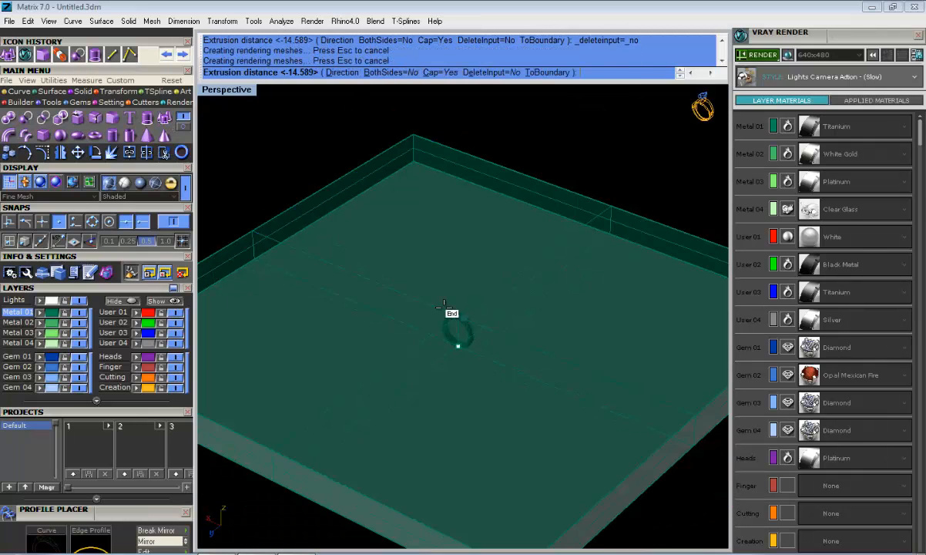
scroll(444, 306, "down", 3)
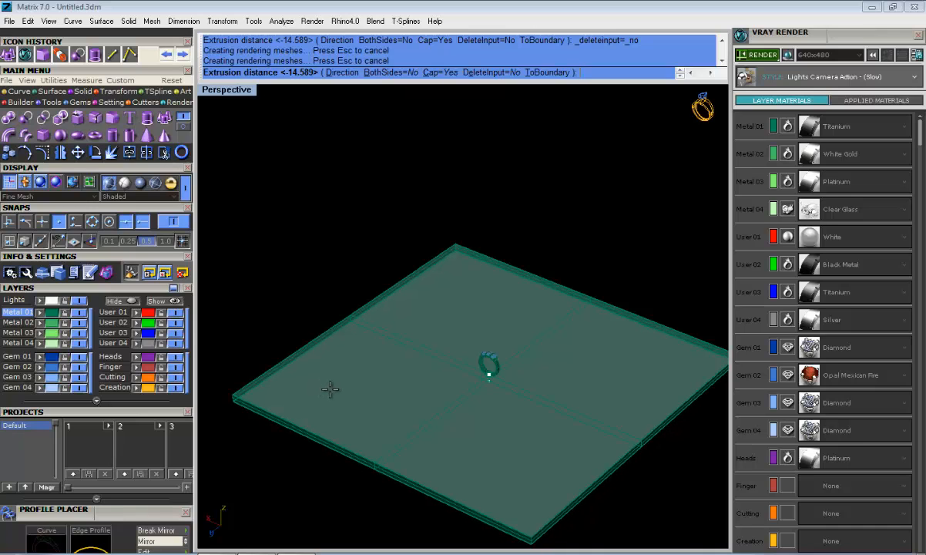
left_click(330, 389)
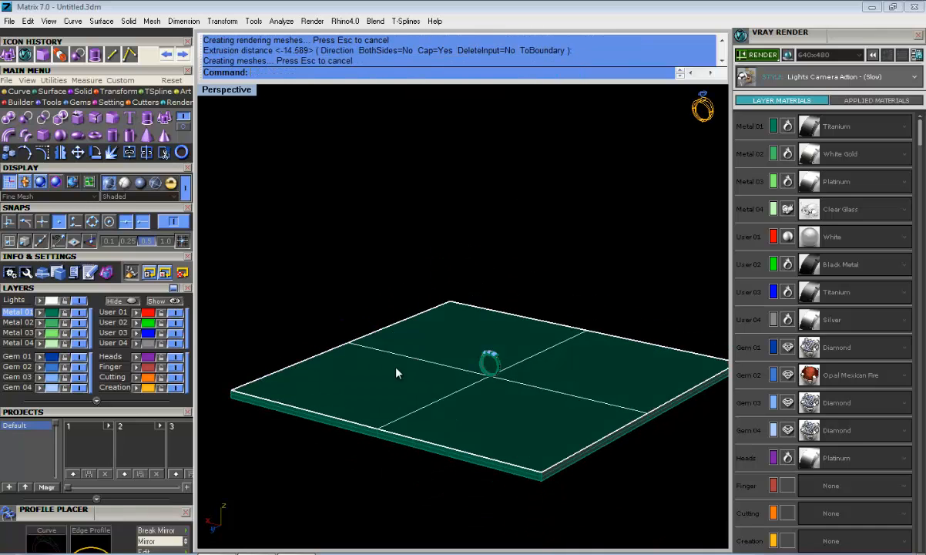
Delete the original ground plane surface and keep the extruded slab beneath the ring
left_click(316, 365)
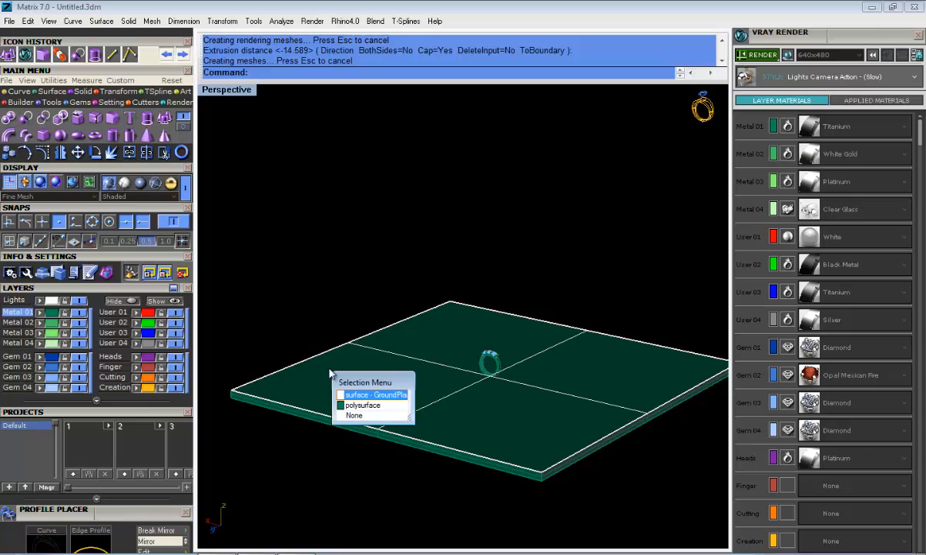
left_click(396, 397)
key("Delete")
Move the ground slab to the User 01 layer
scroll(555, 323, "up", 8)
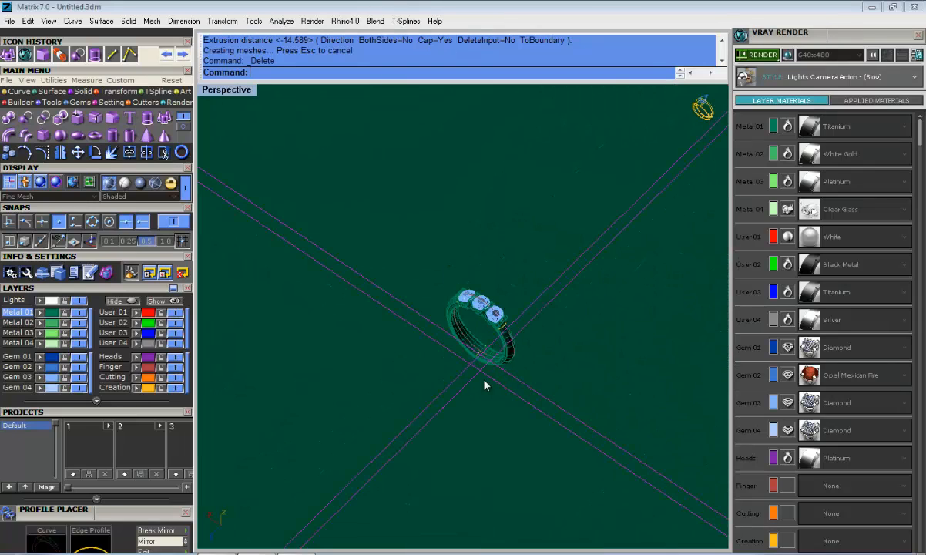
right_click_drag(484, 385, 446, 395, "shift")
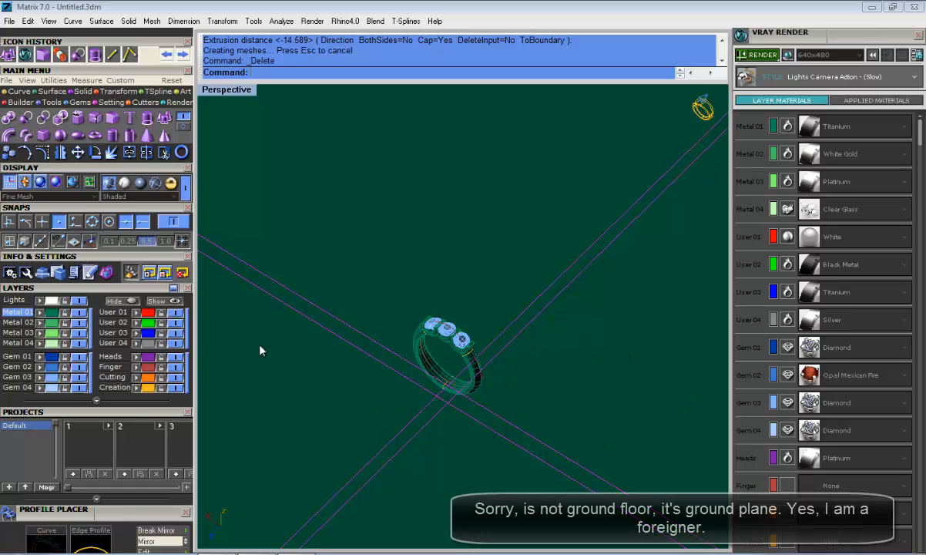
left_click(137, 313)
left_click(358, 224)
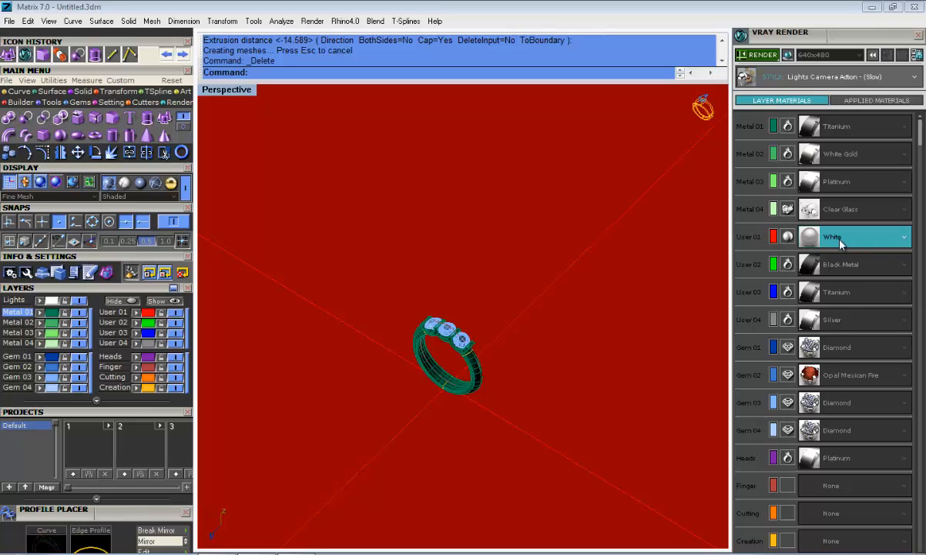
Set the User 01 layer's render material to the Pearl type in White
left_click(790, 236)
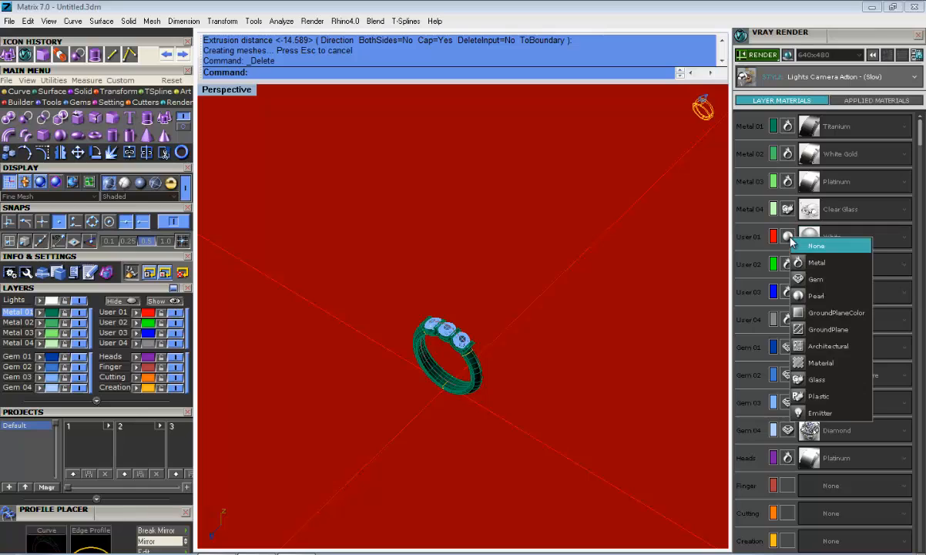
left_click(826, 298)
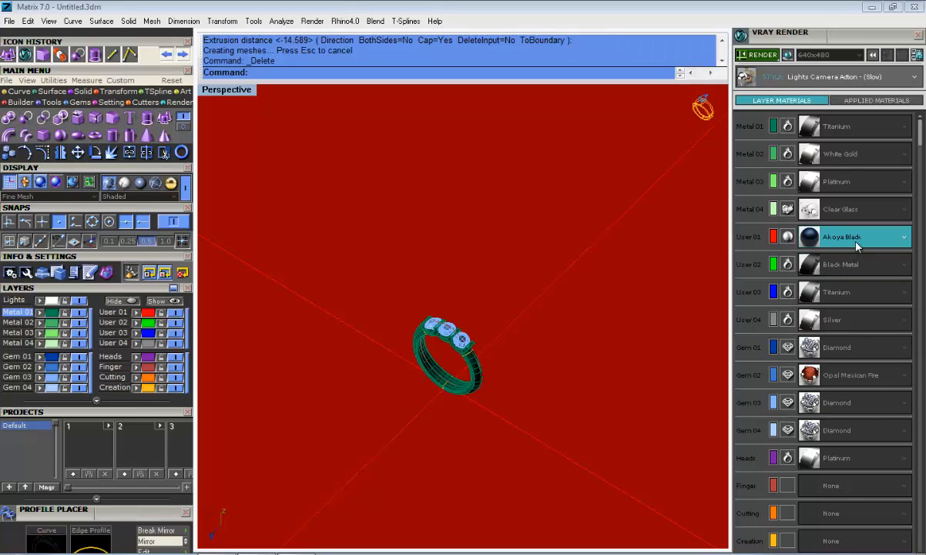
left_click(805, 233)
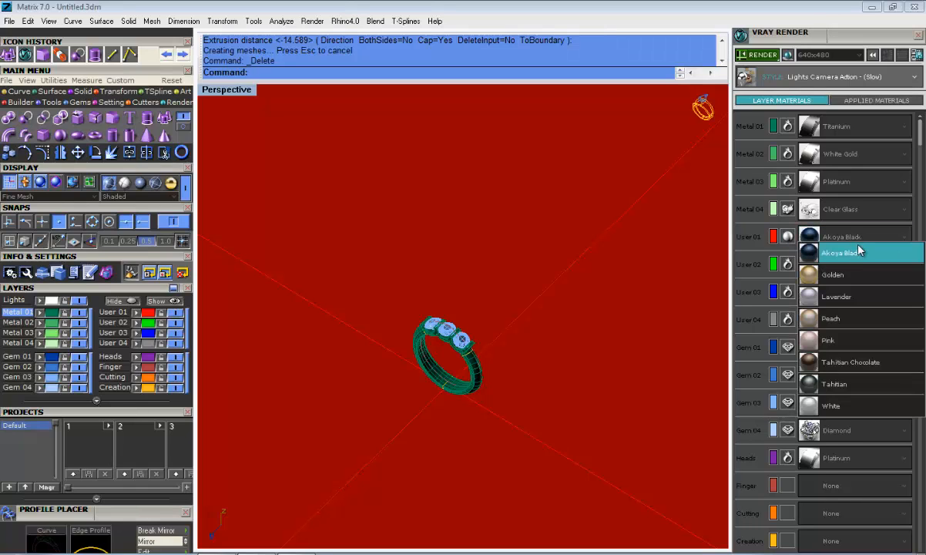
left_click(851, 406)
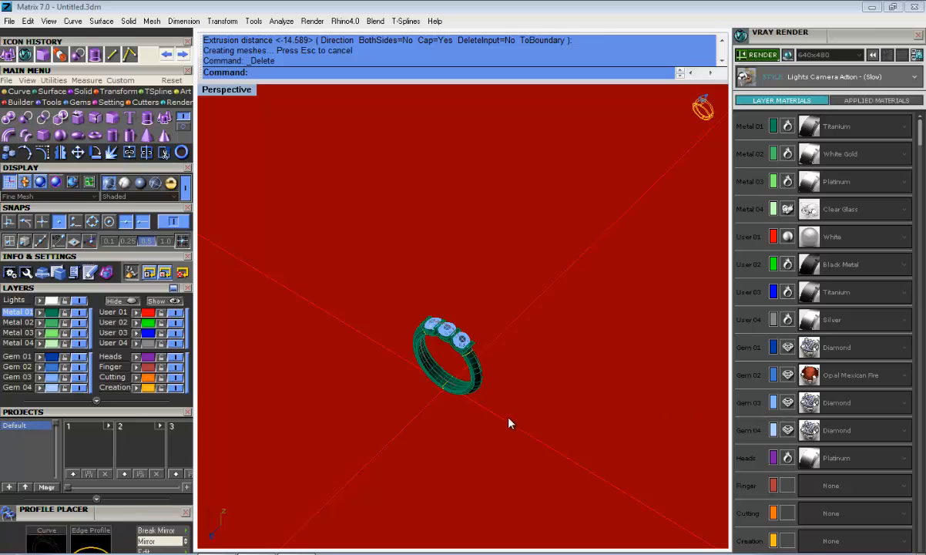
Check which ring parts are on the Metal 01 layer and set that layer's render material to White Gold
right_click_drag(508, 423, 508, 379, "shift")
right_click_drag(507, 379, 490, 396)
scroll(459, 293, "up", 7)
right_click_drag(448, 302, 480, 329, "shift")
scroll(480, 311, "up", 2)
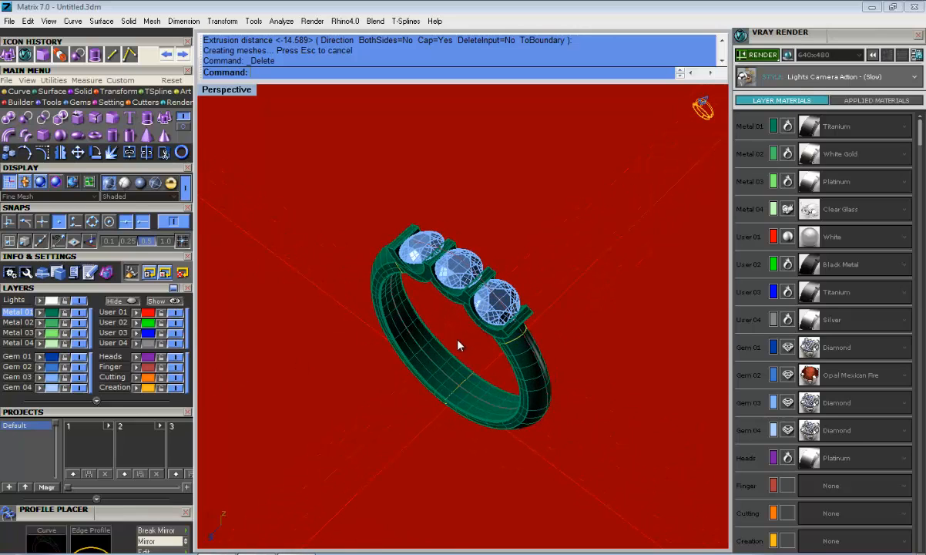
left_click(17, 312)
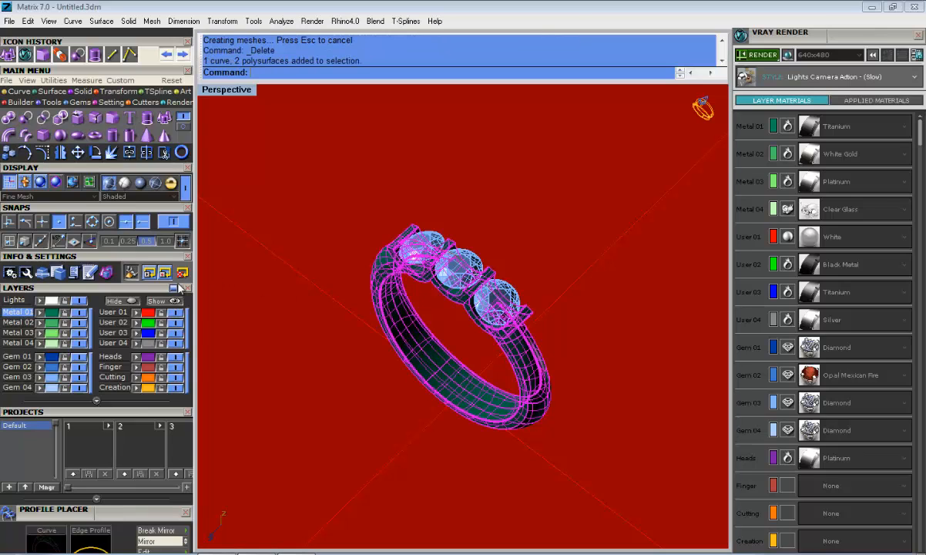
left_click(707, 274)
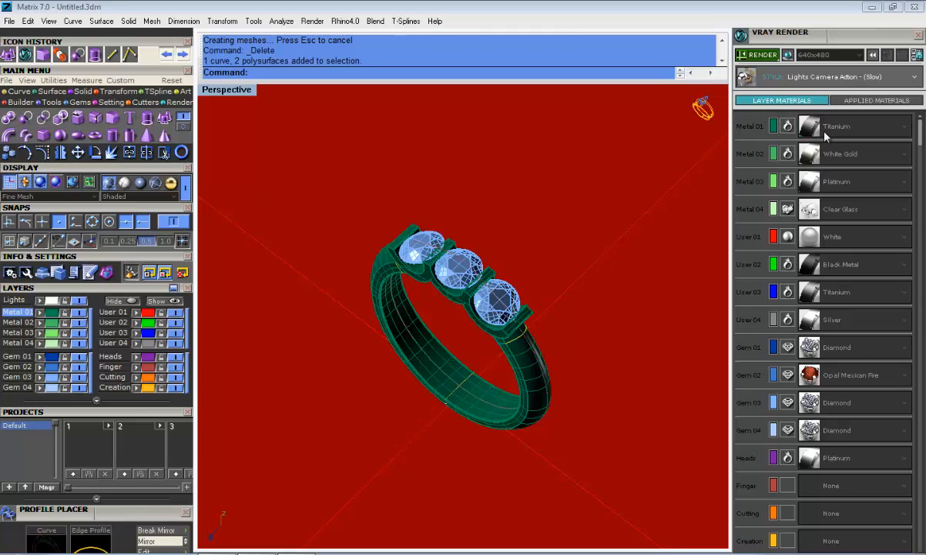
left_click(894, 132)
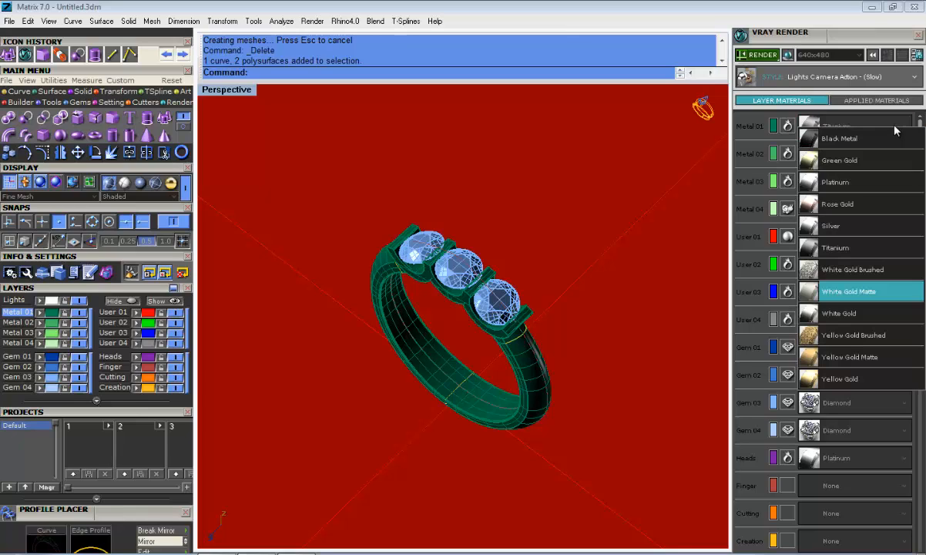
left_click(894, 316)
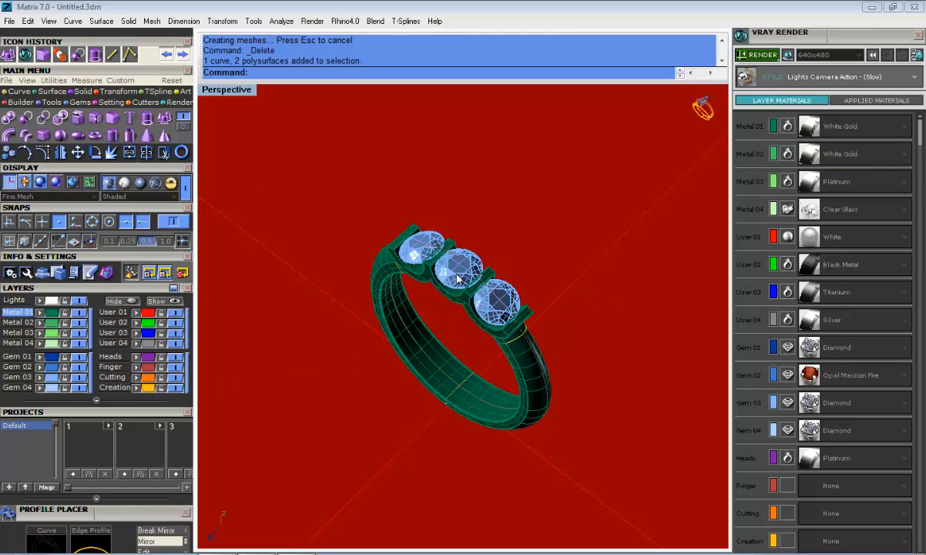
Check which stones are on the Gem 03 layer and choose Diamond as its render material
left_click(21, 378)
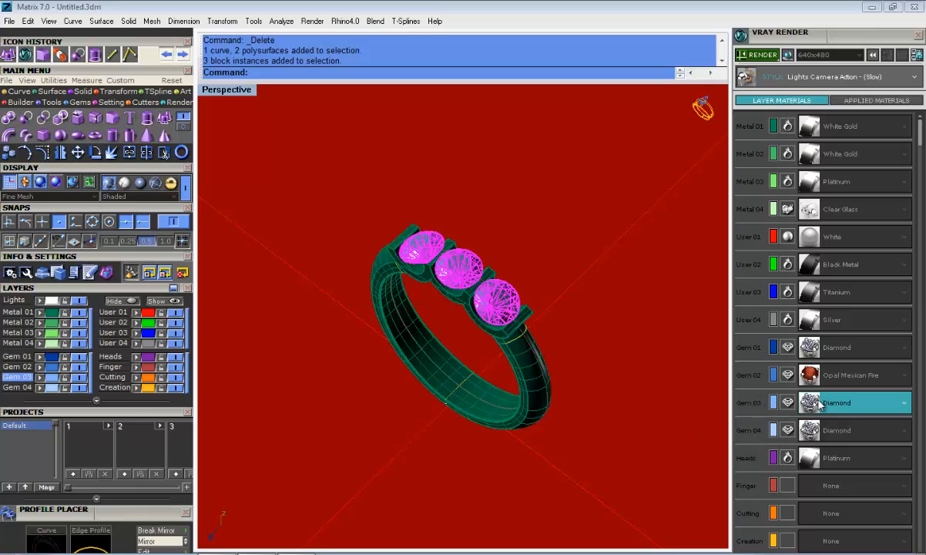
left_click(844, 402)
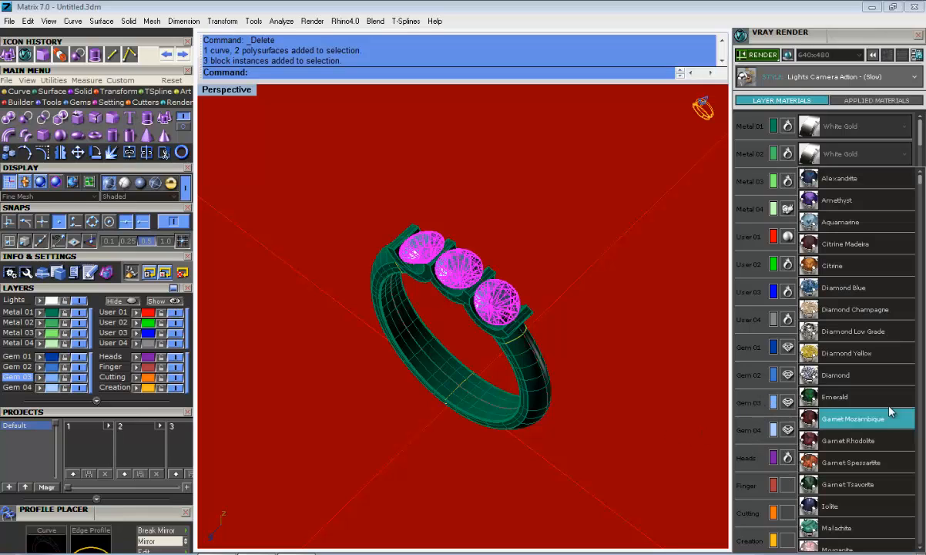
left_click(753, 408)
left_click(817, 396)
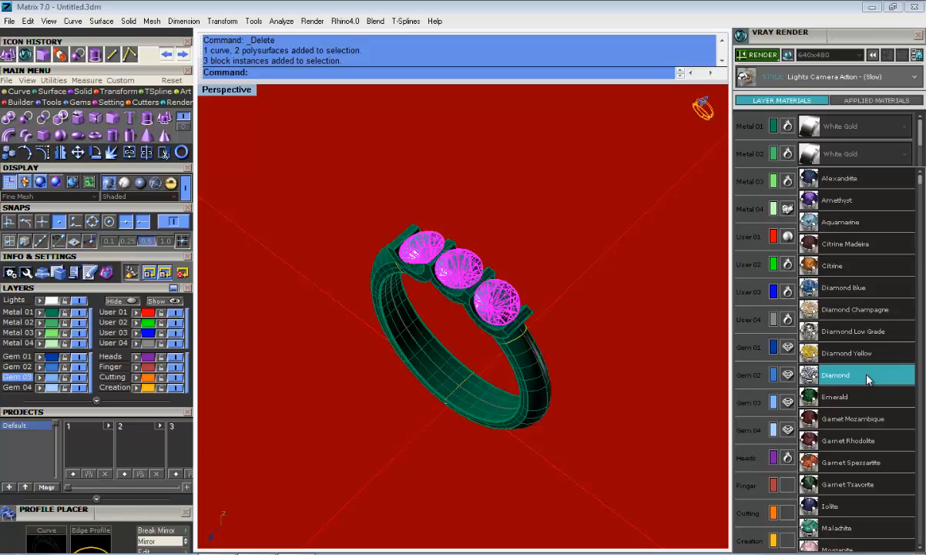
left_click(866, 376)
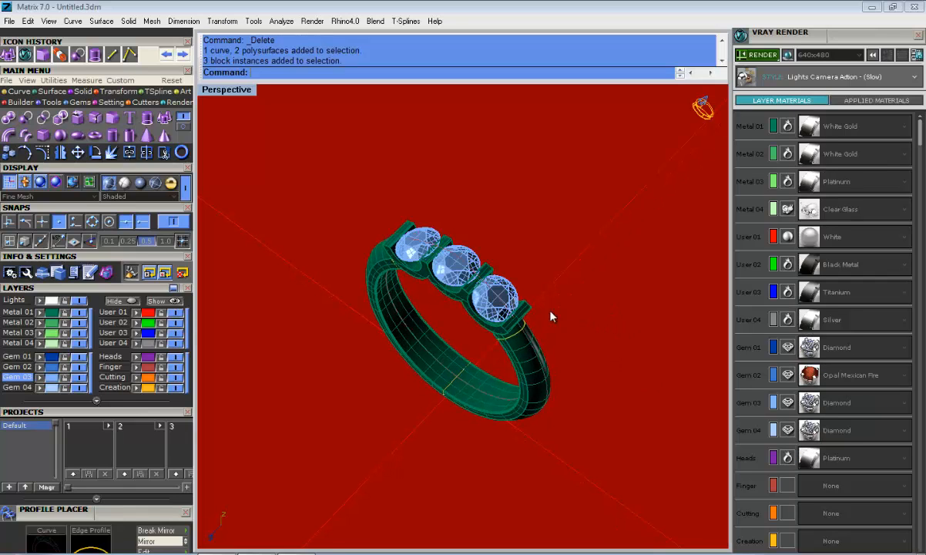
Set the render size to 800x600 and choose the Perspective view for rendering
mouse_move(546, 312)
right_mouse_down("shift")
mouse_move(581, 290)
mouse_move(539, 299)
right_mouse_up("shift")
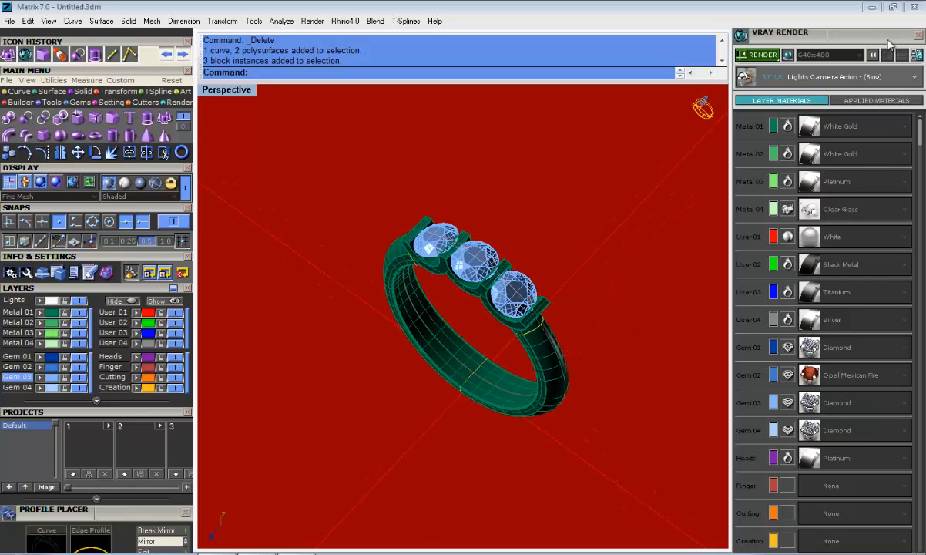
left_click(859, 55)
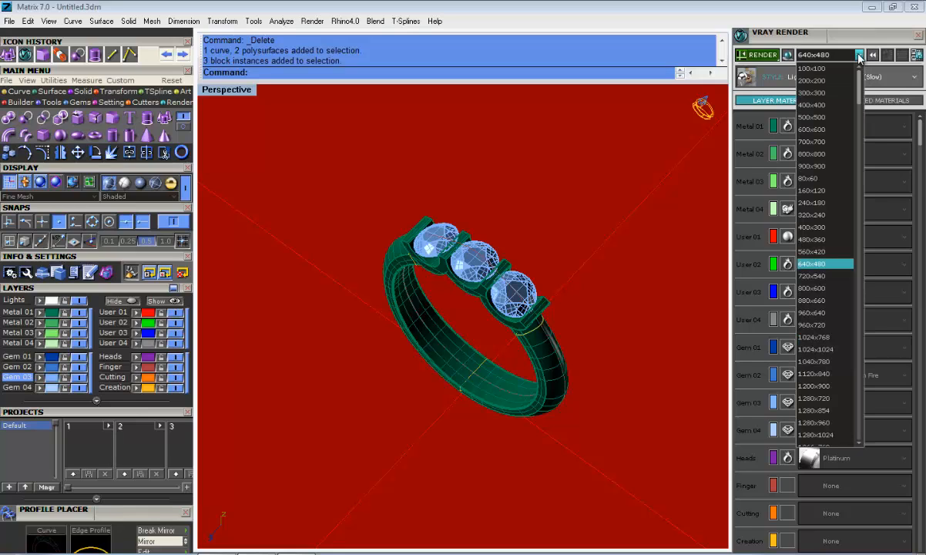
left_click(822, 293)
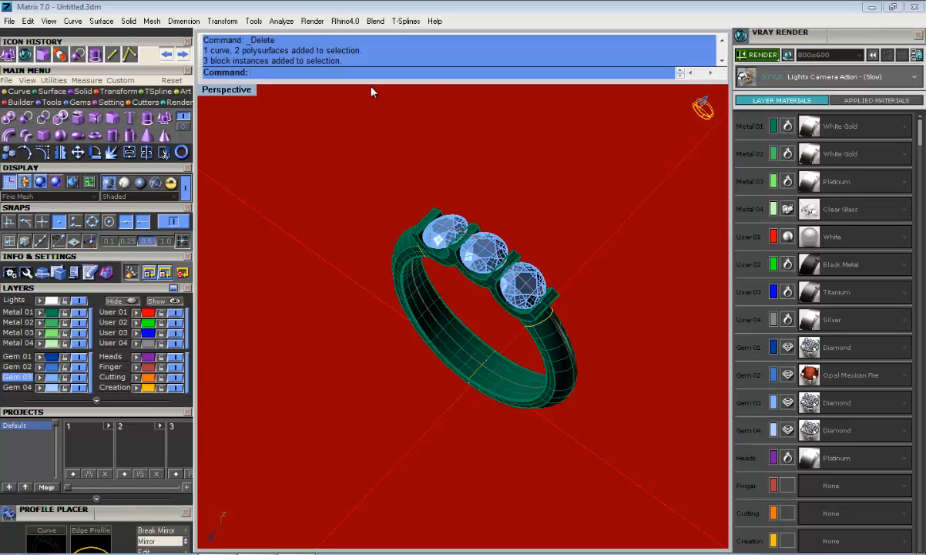
left_click(759, 54)
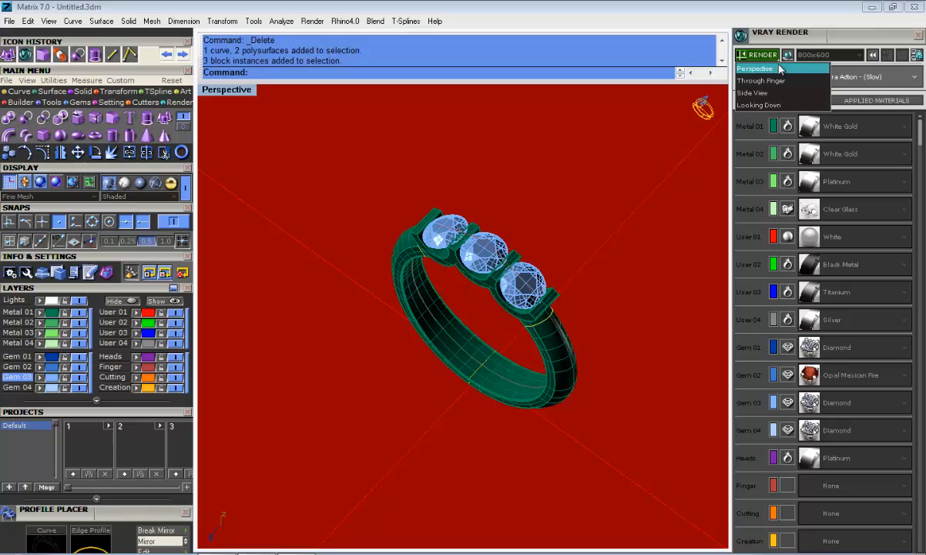
left_click(756, 69)
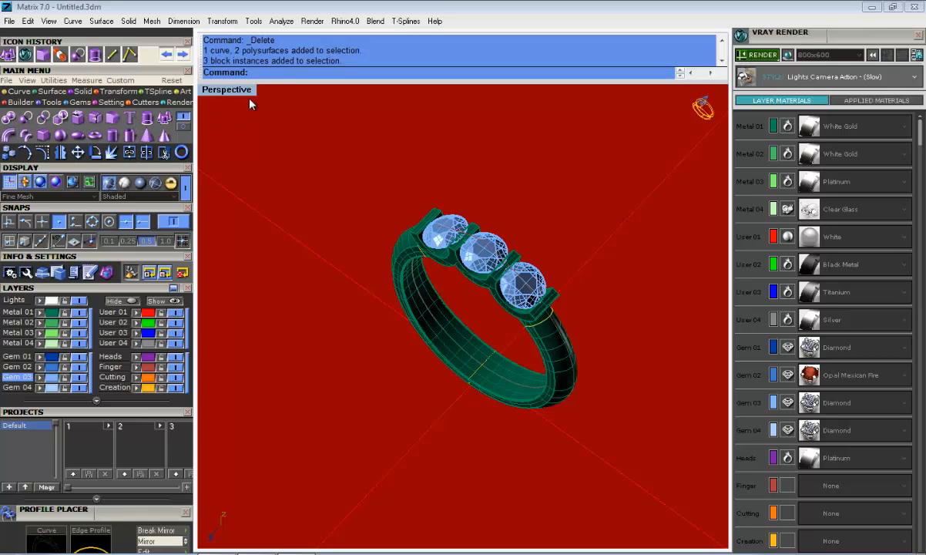
Set the Perspective view's camera target on the ring's middle stone using the Zoom command's Target option
type("Zoom")
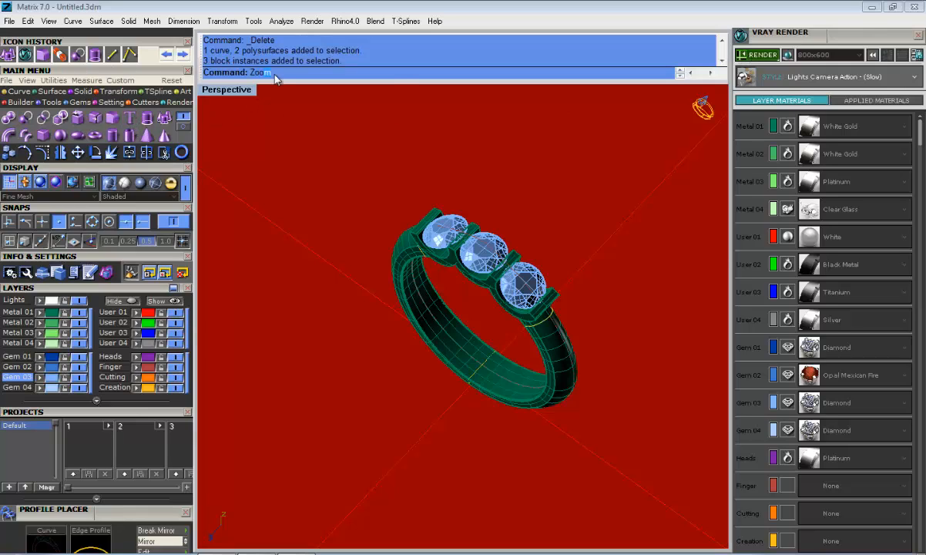
key("Return")
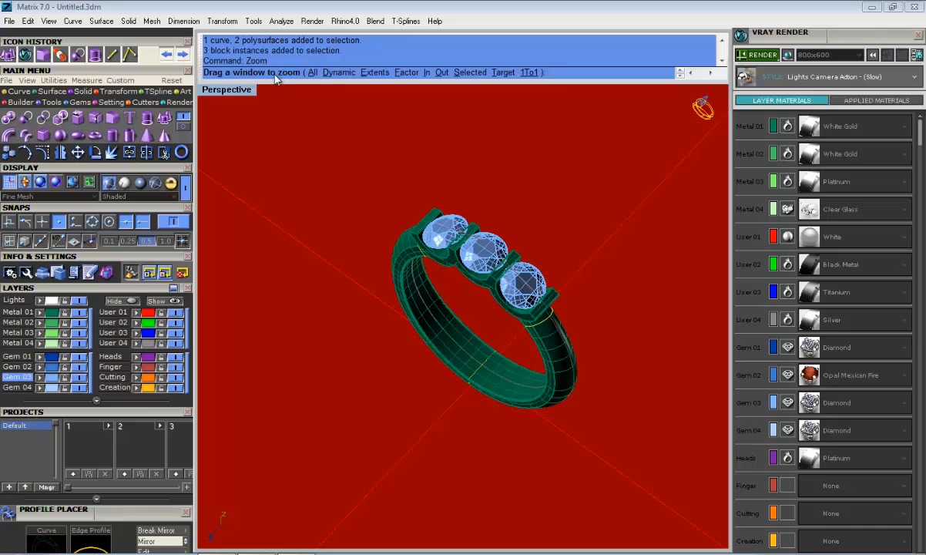
left_click(502, 72)
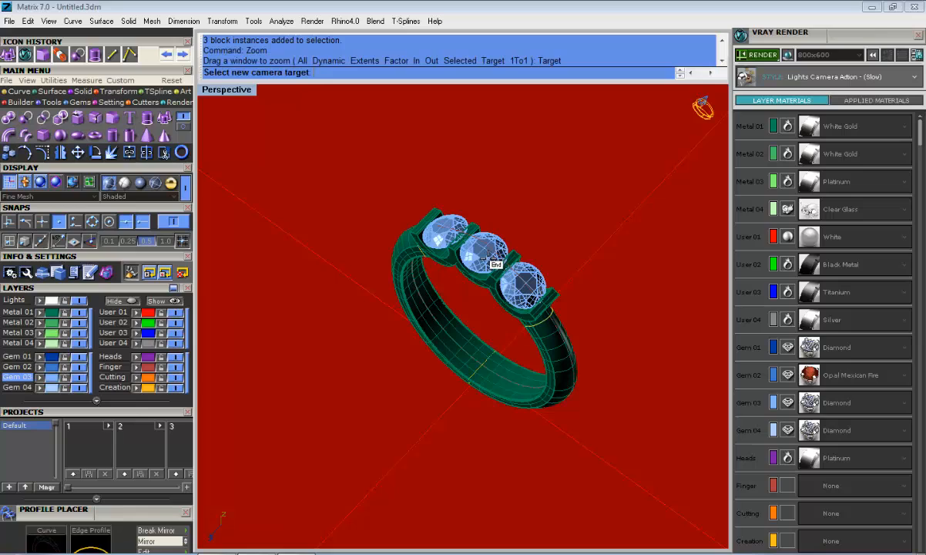
left_click(492, 262)
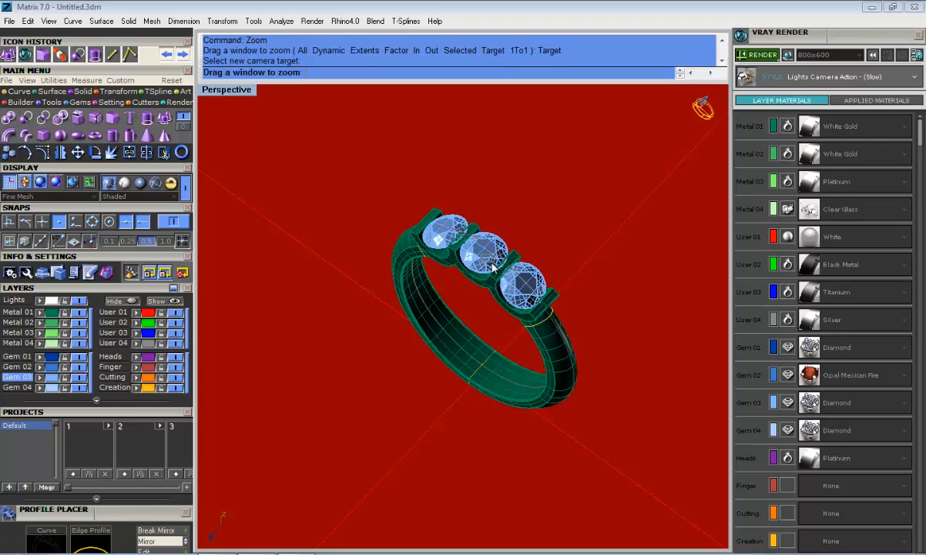
left_click(492, 267)
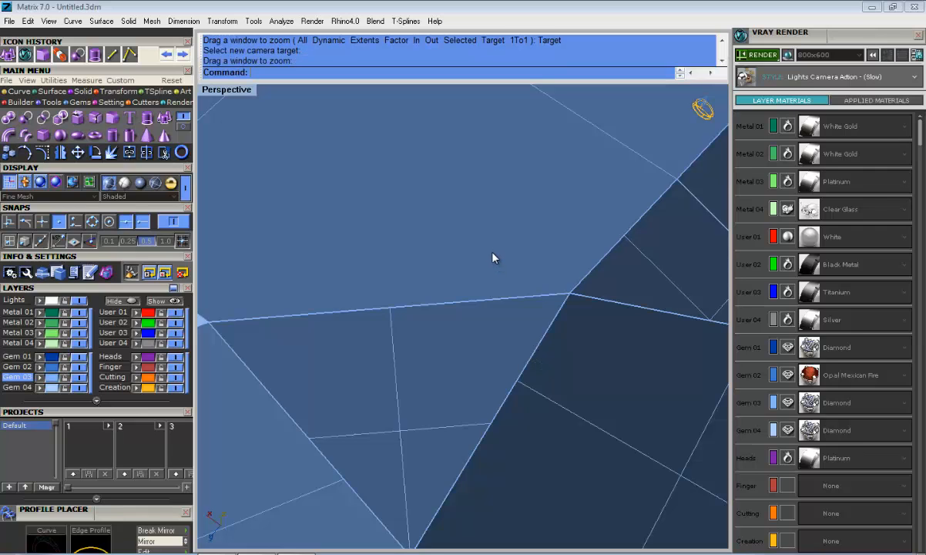
Start the VRay render of the Perspective view with the whole three-stone ring in frame
scroll(497, 266, "up", 2)
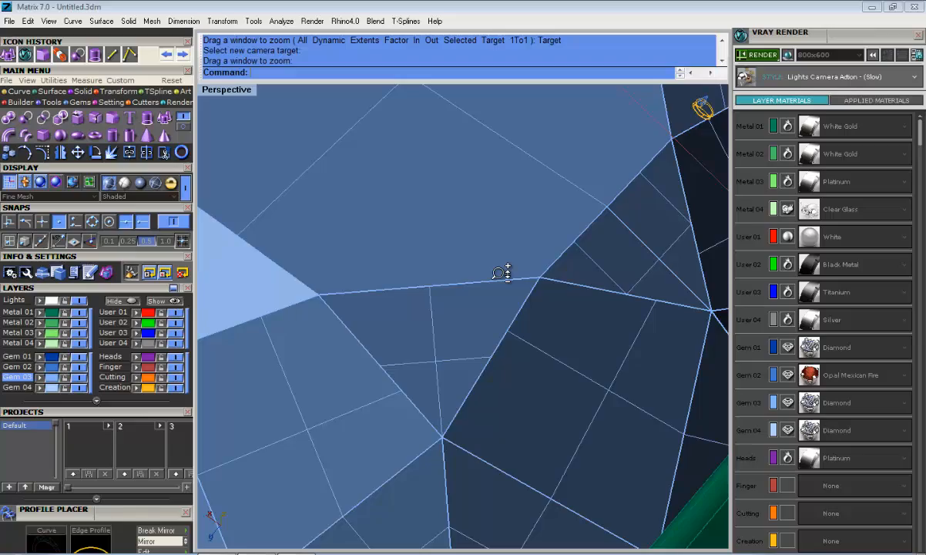
scroll(501, 273, "down", 5)
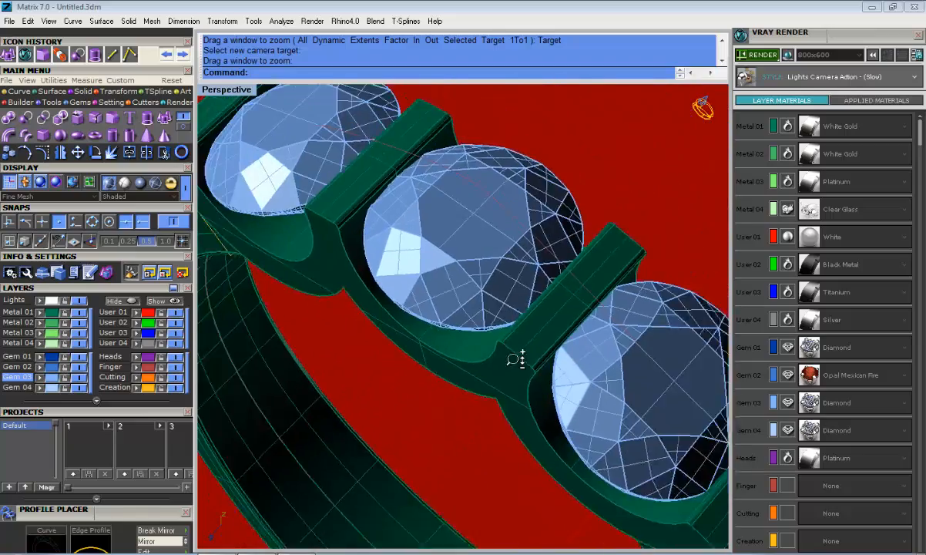
scroll(514, 359, "down", 6)
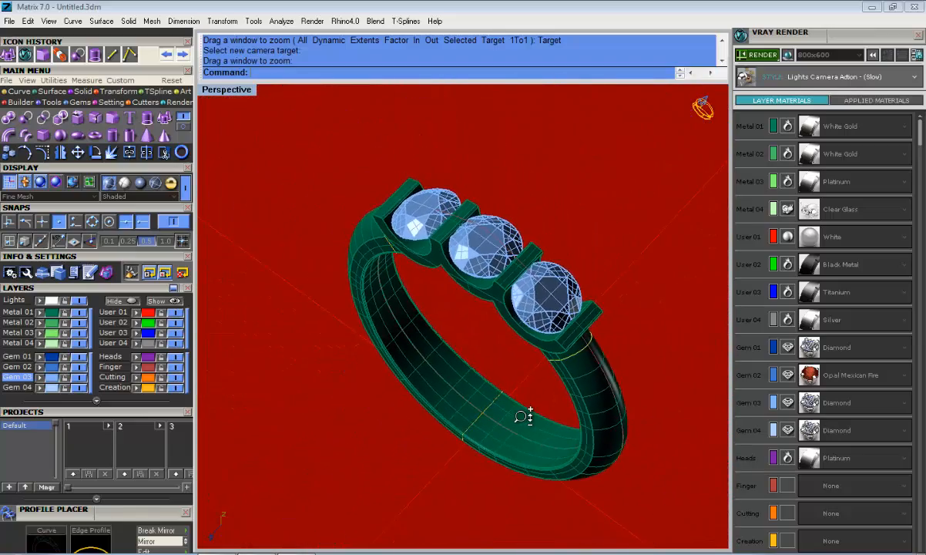
scroll(523, 420, "down", 5)
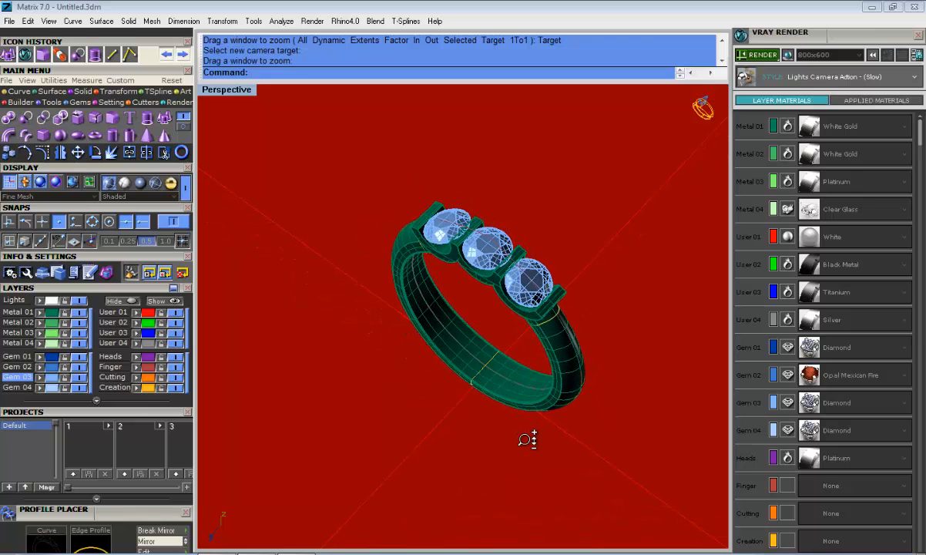
scroll(527, 439, "down", 2)
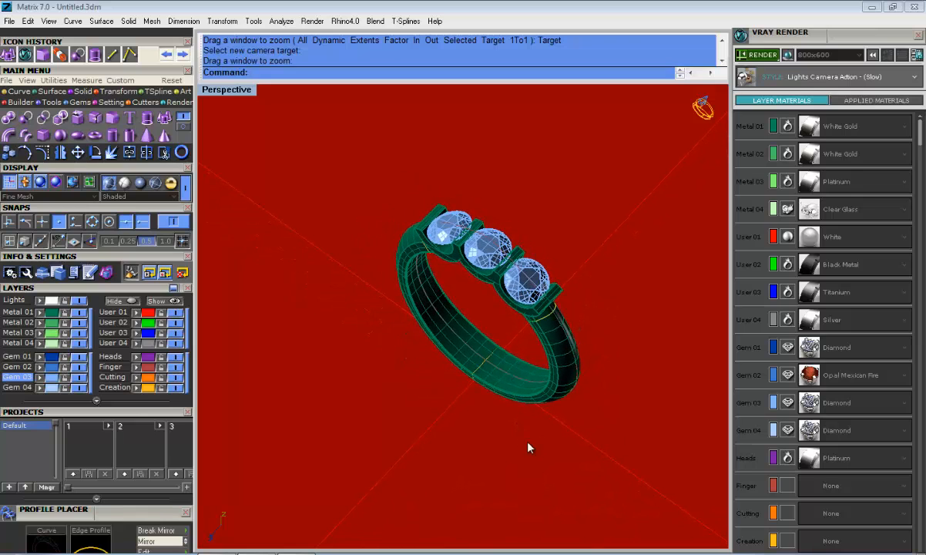
left_click(746, 57)
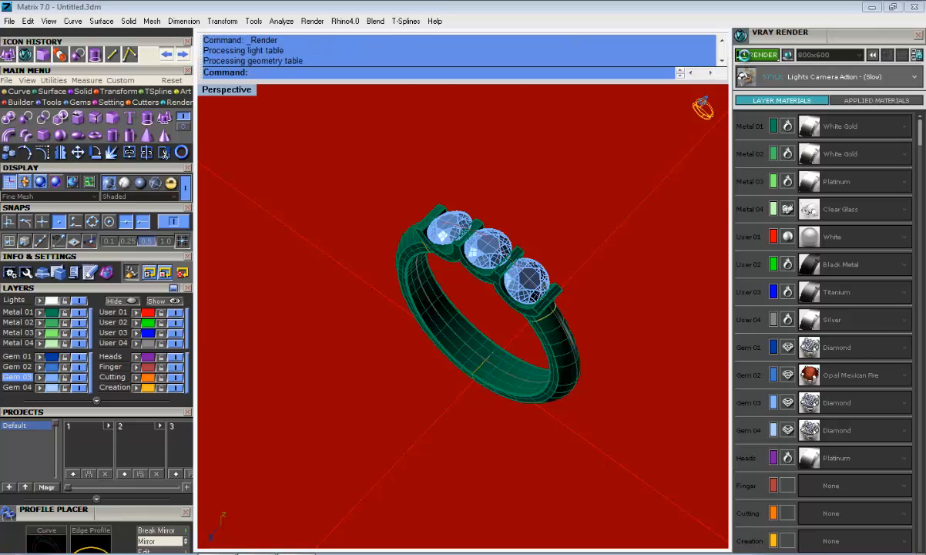